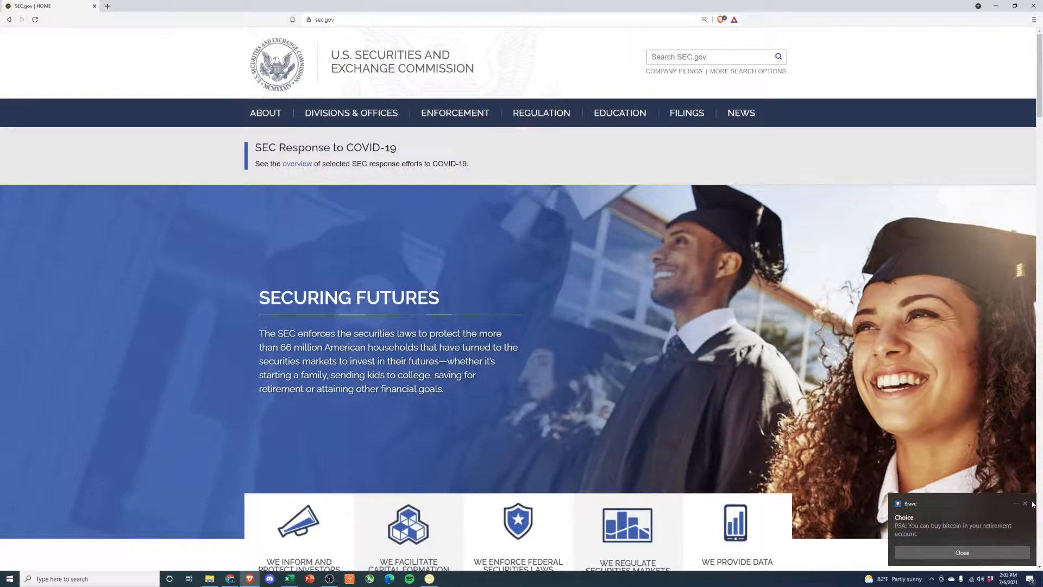
Open the company filings search on SEC.gov and search for the ticker symbol WMT
left_click(737, 71)
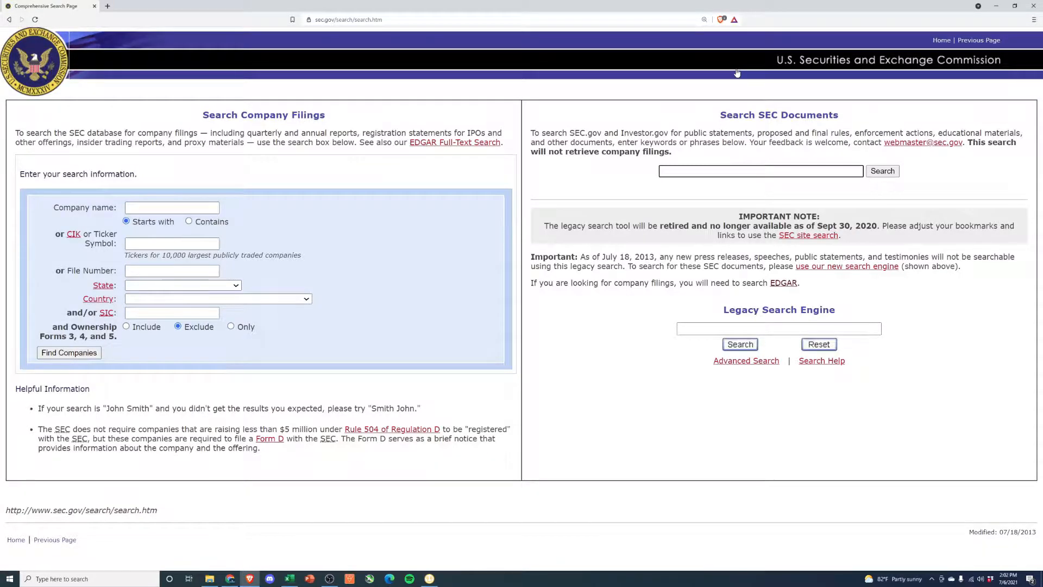
left_click(154, 244)
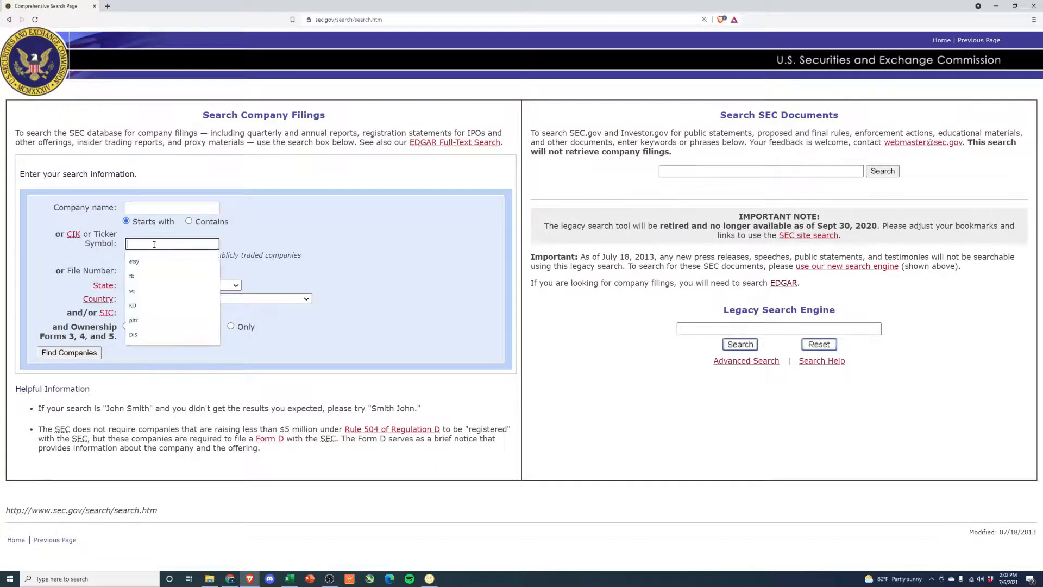
type("WMT")
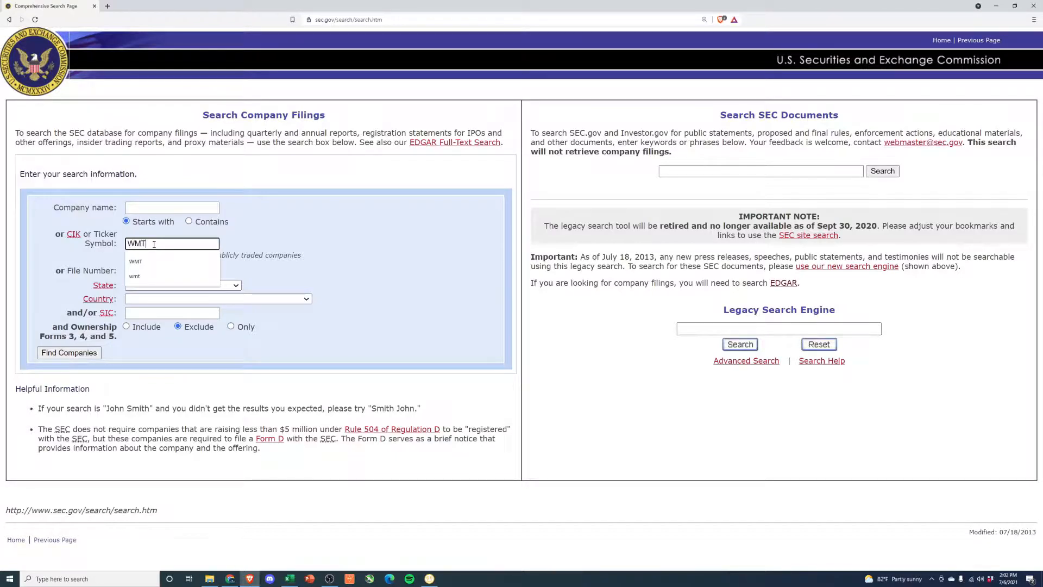
key("Return")
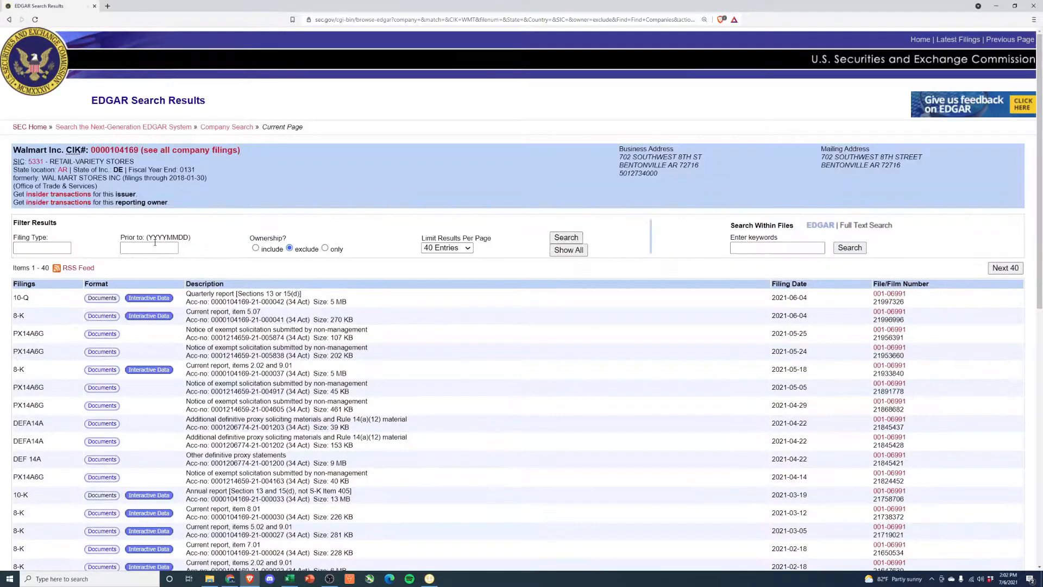
Filter Walmart's filings to filing type 10-k
left_click(47, 248)
type("10-k")
key("Return")
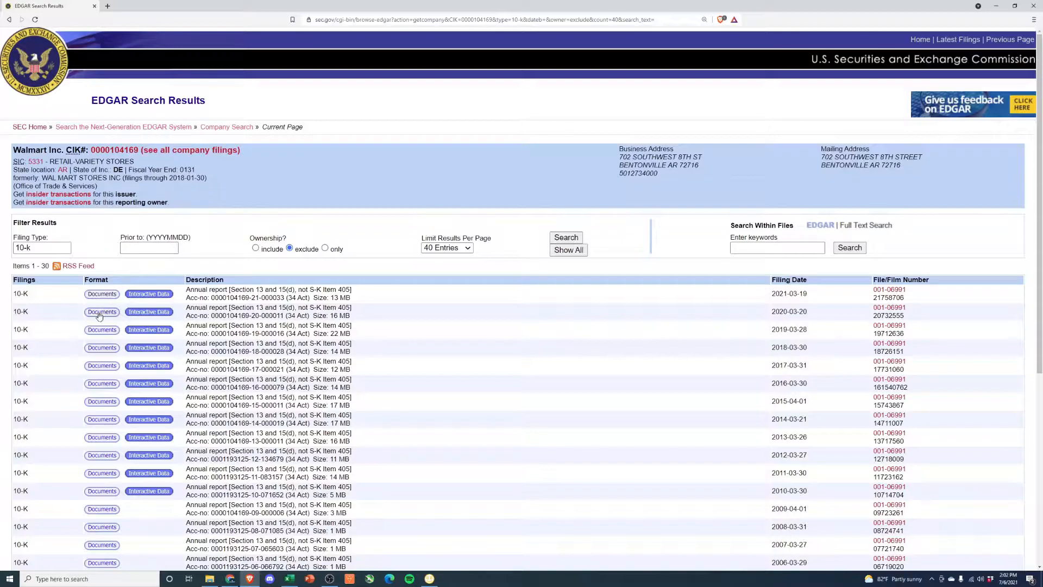
Open the main document of the 10-K filed 2021-03-19 and go to its table of contents
left_click(96, 295)
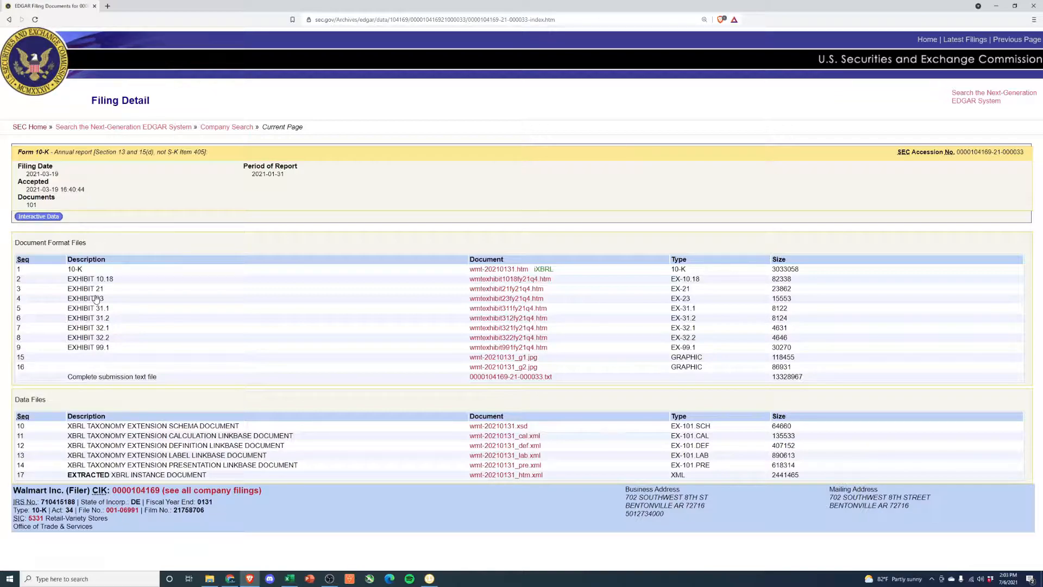
left_click(472, 271)
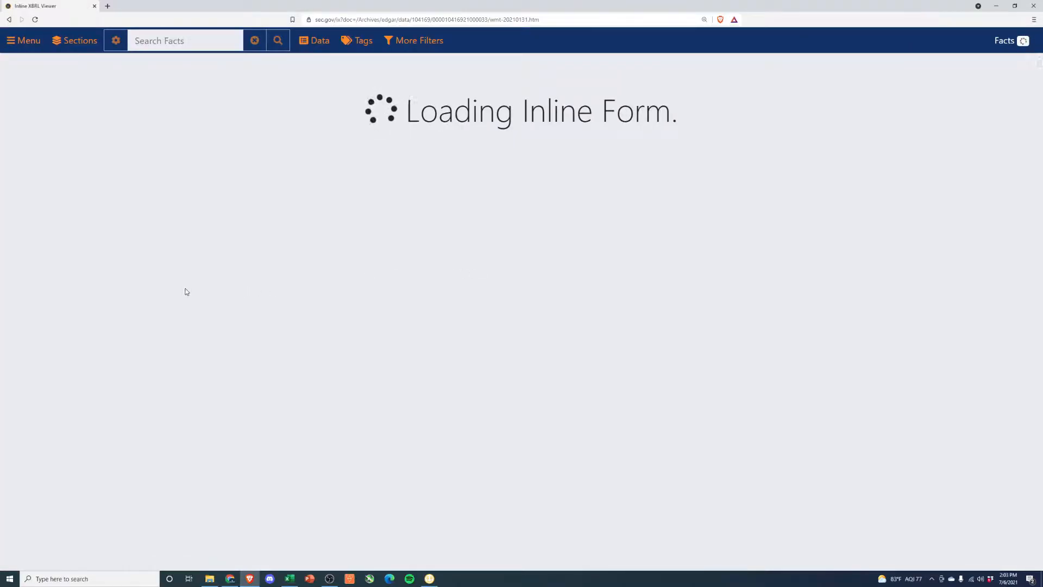
scroll(429, 308, "down", 3)
scroll(429, 311, "down", 10)
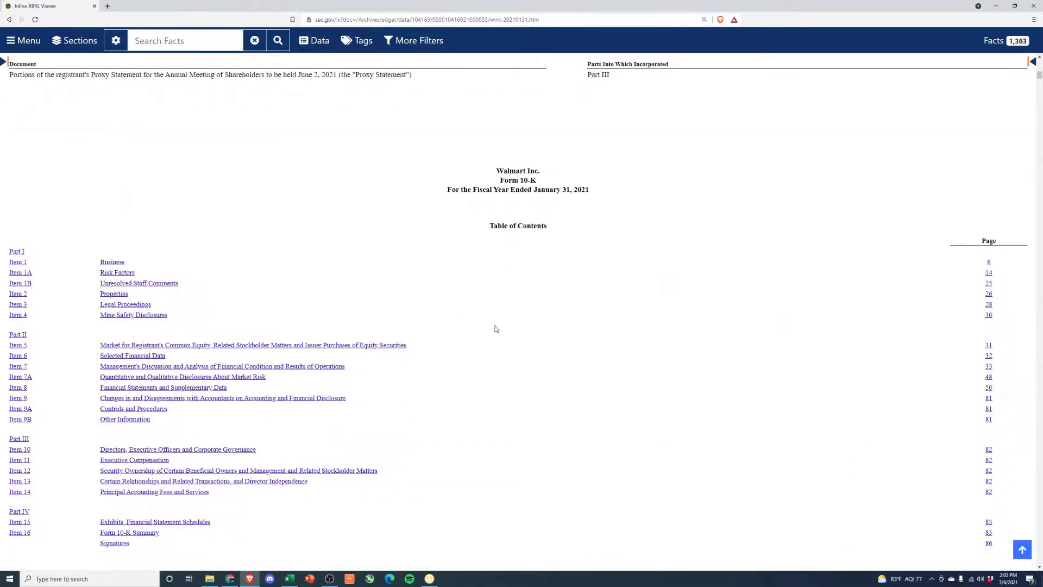
scroll(495, 328, "down", 1)
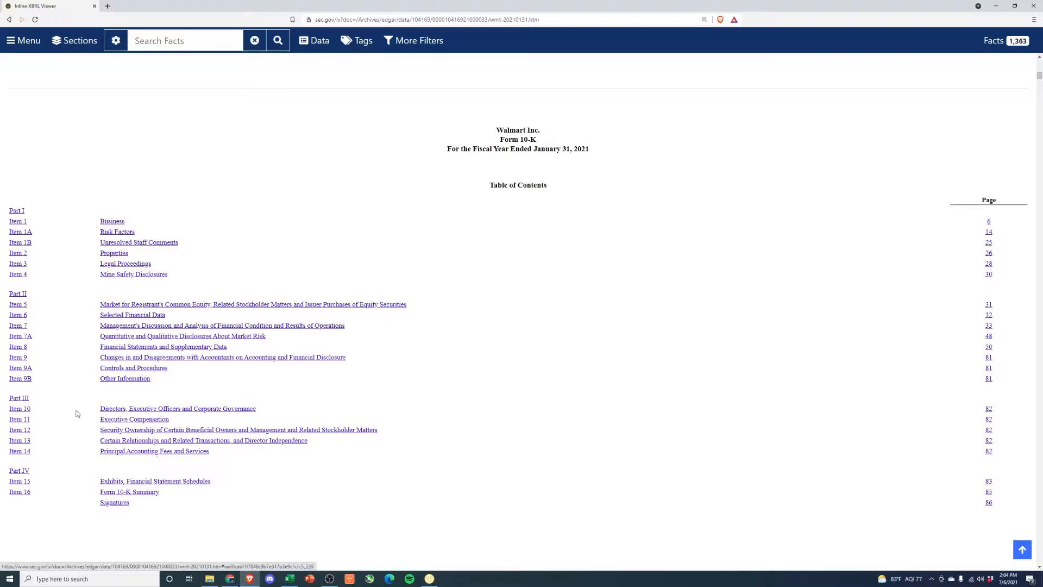
Go to Part III of the 10-K and highlight the proxy statement references under Items 11 to 13
left_click(20, 398)
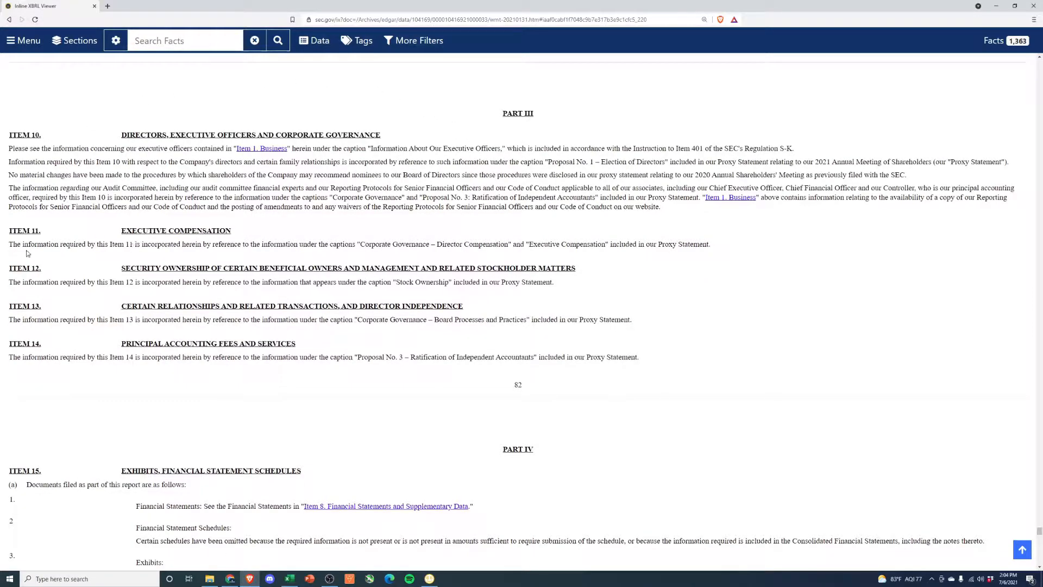
left_click_drag(23, 244, 697, 248)
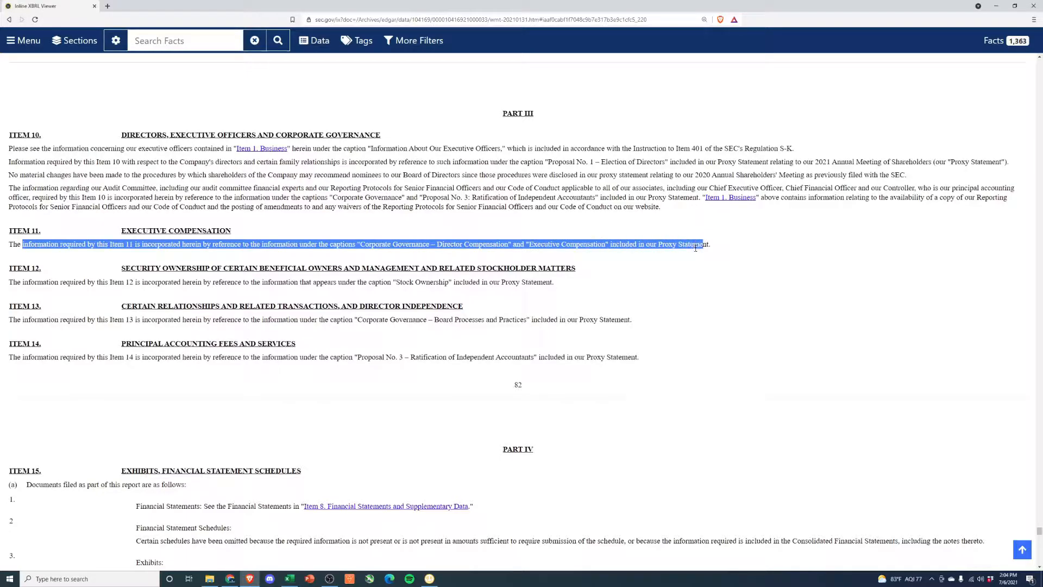
left_click_drag(499, 282, 554, 282)
left_click_drag(578, 320, 661, 353)
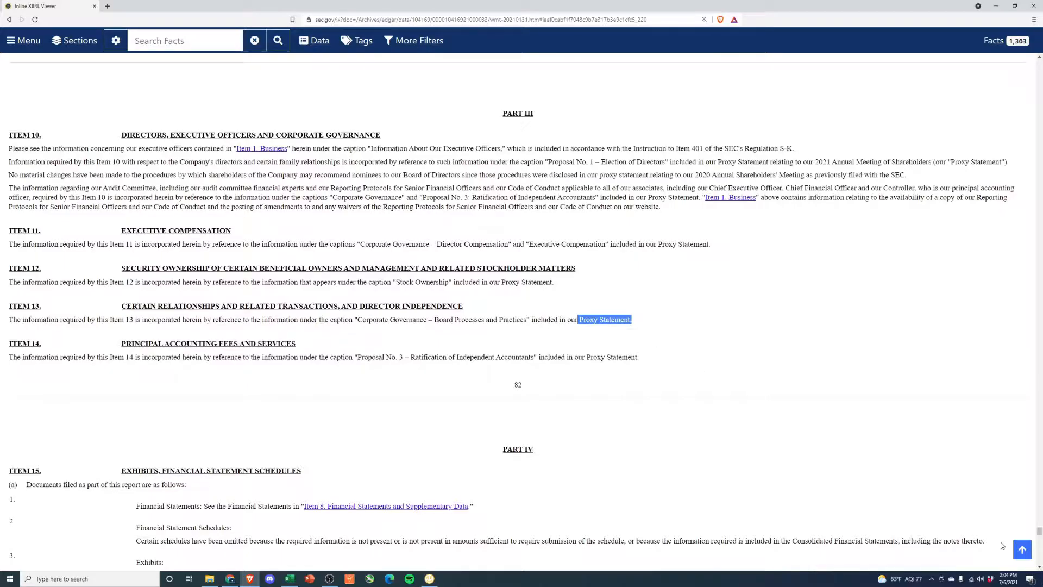
Return to the table of contents and look through the Part IV exhibits and financial statement schedules
left_click_drag(1041, 536, 1034, 6)
scroll(694, 346, "down", 8)
scroll(695, 346, "down", 9)
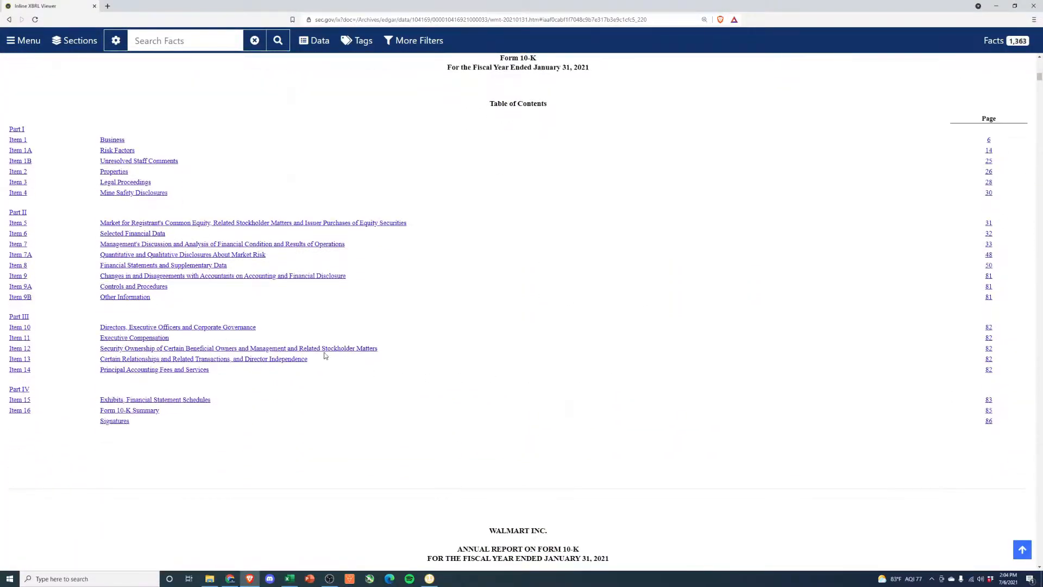
scroll(581, 390, "up", 1)
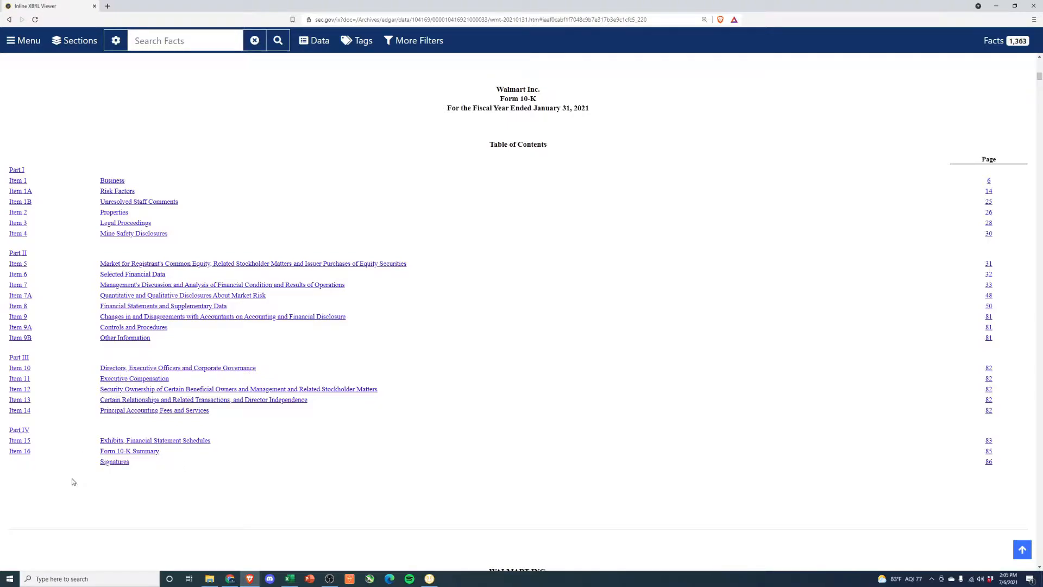
left_click(25, 431)
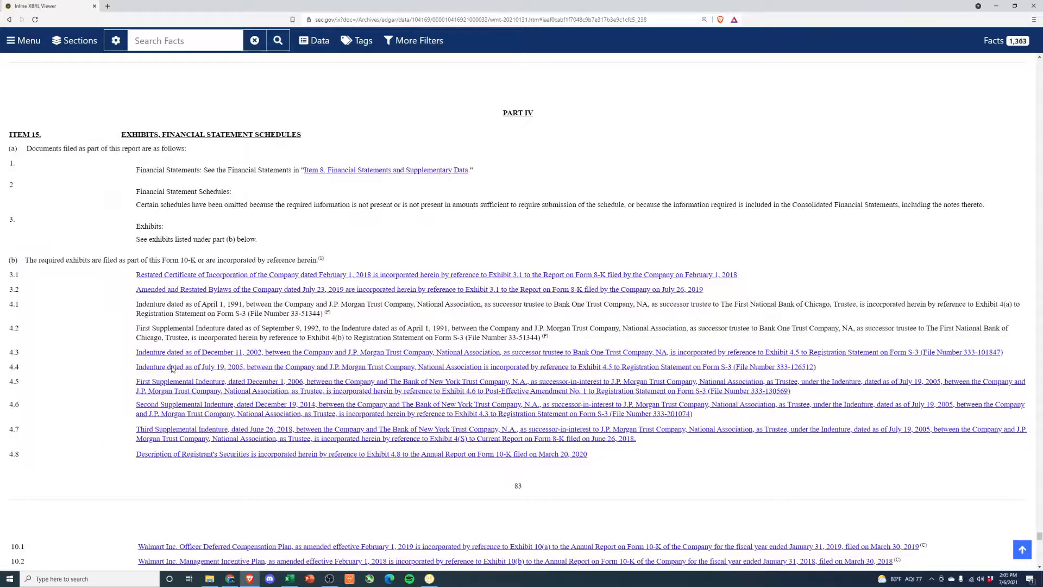
scroll(215, 565, "down", 4)
scroll(216, 565, "down", 8)
scroll(132, 455, "down", 3)
Go back from Part IV to the 10-K's table of contents
left_click(9, 19)
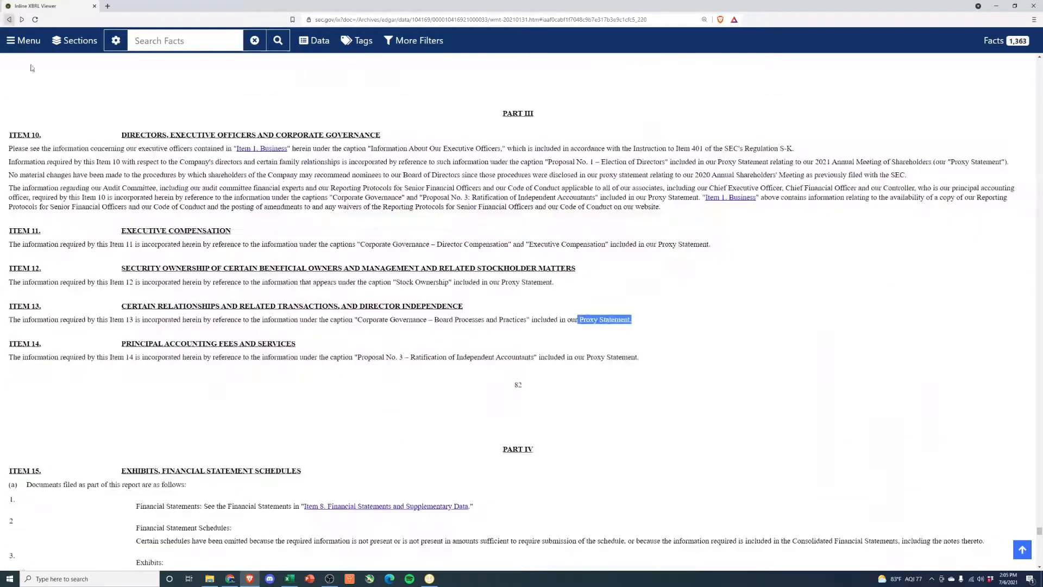
scroll(259, 371, "up", 4)
left_click_drag(1040, 529, 1040, 59)
scroll(393, 330, "down", 12)
scroll(498, 357, "down", 2)
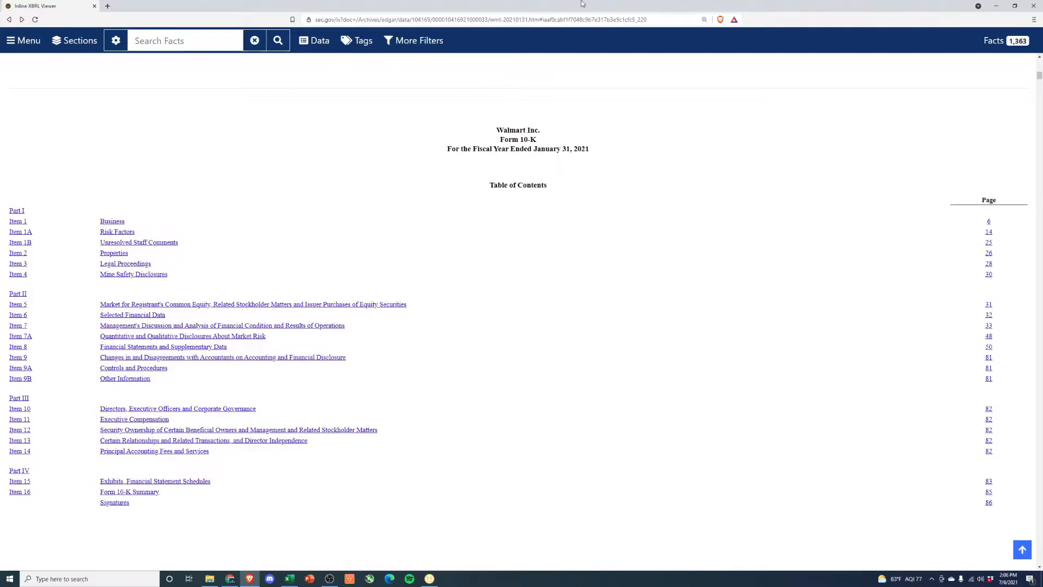
Place the 10-K beside the Walmart_10k_Due_Diligence_070421 workbook in Excel and look through the notes on the 10-K Info sheet
key("super+Right")
left_click(290, 579)
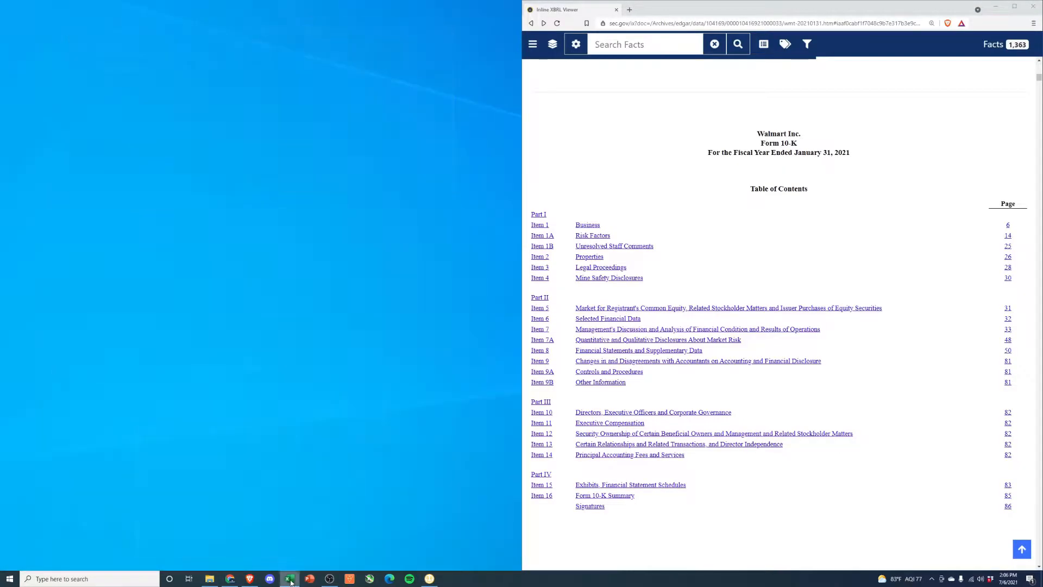
left_click(357, 274)
scroll(357, 274, "up", 10)
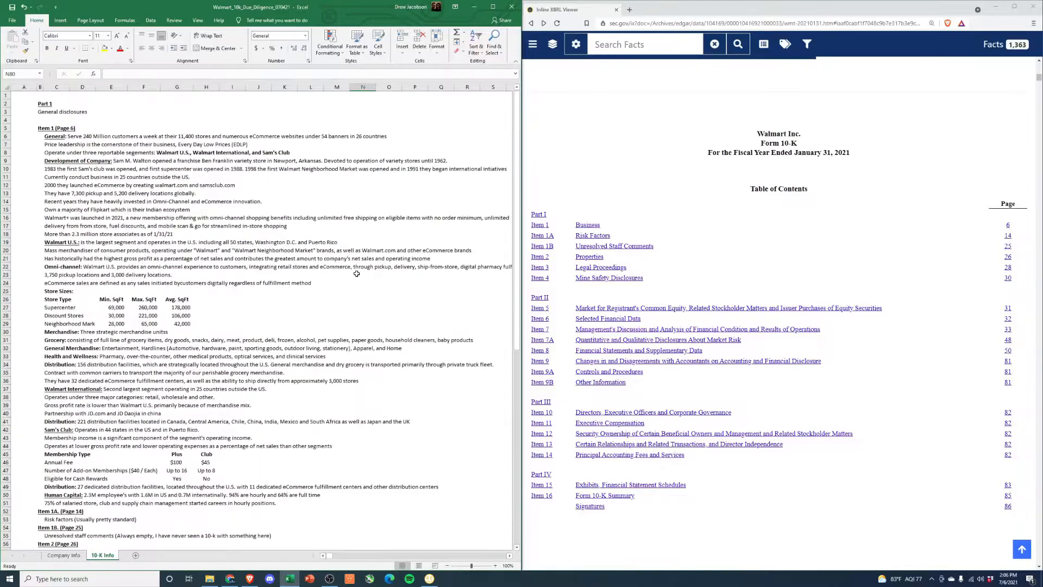
scroll(356, 274, "down", 6)
scroll(356, 273, "up", 15)
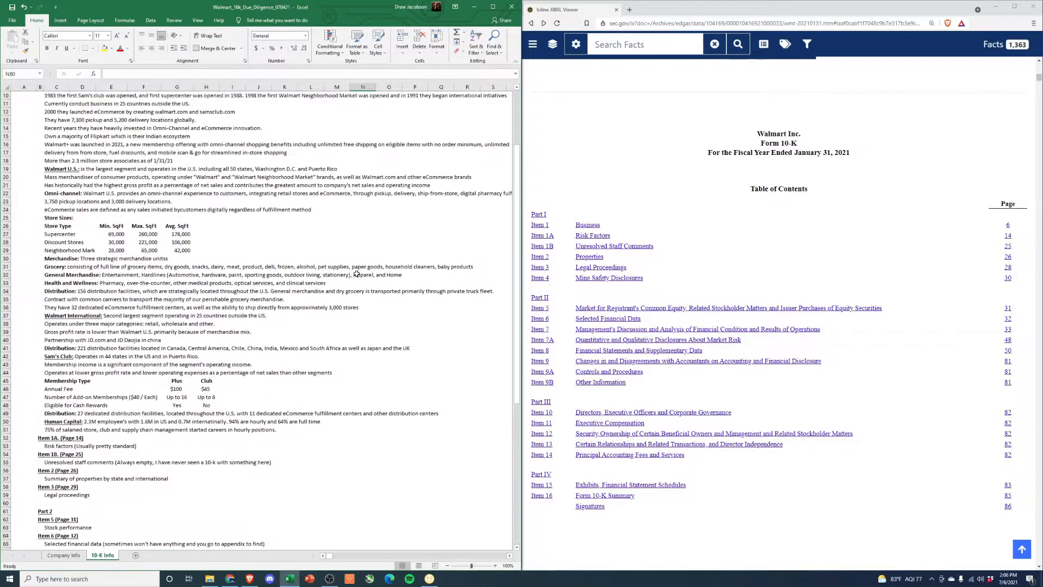
scroll(120, 271, "down", 10)
scroll(168, 283, "up", 10)
Find Item 1 Business in the 10-K and select the matching note on the three reportable segments in cell C8
left_click(768, 260)
scroll(768, 260, "down", 8)
scroll(944, 256, "down", 4)
scroll(945, 256, "down", 7)
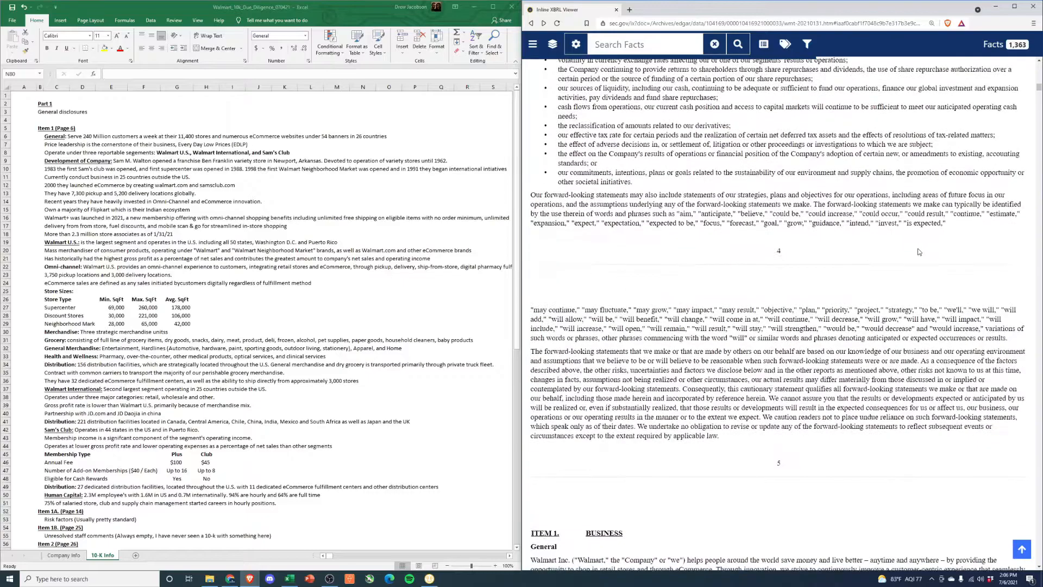
scroll(681, 455, "down", 2)
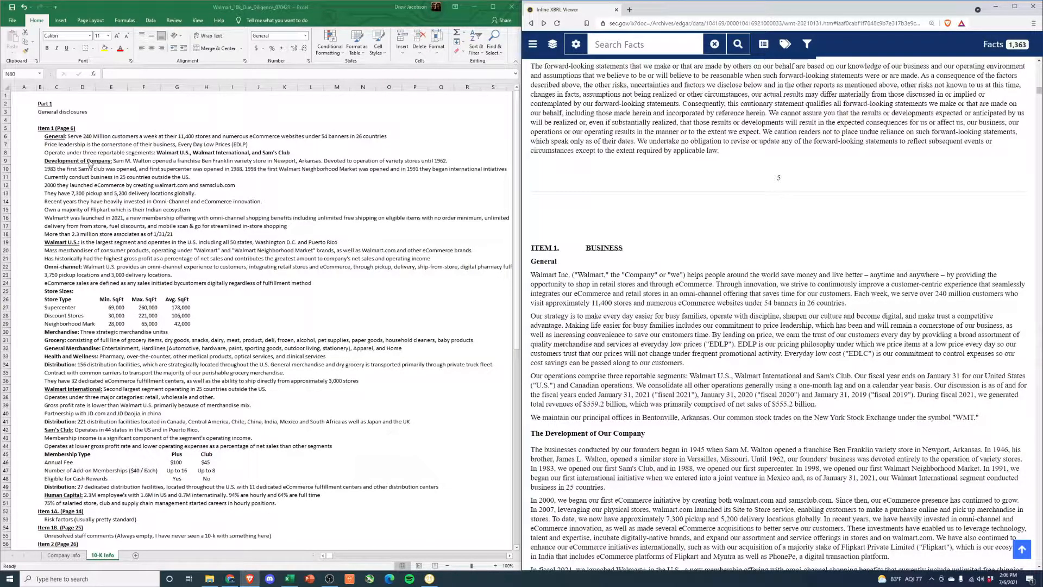
left_click(56, 154)
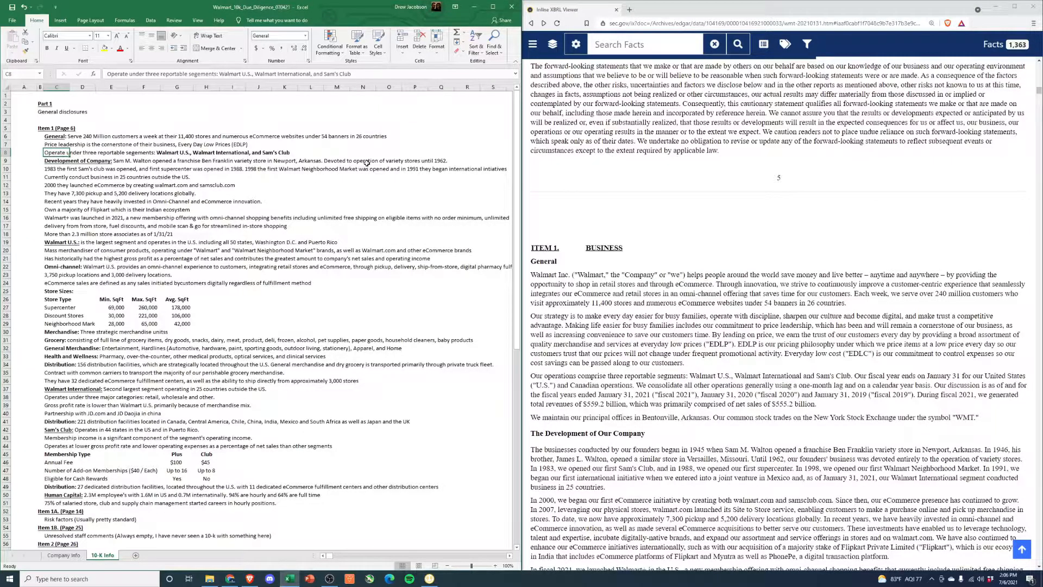
Go to The Development of Our Company in the 10-K and select the Development of Company note in cell C9
left_click(764, 226)
scroll(766, 229, "down", 5)
scroll(767, 230, "down", 1)
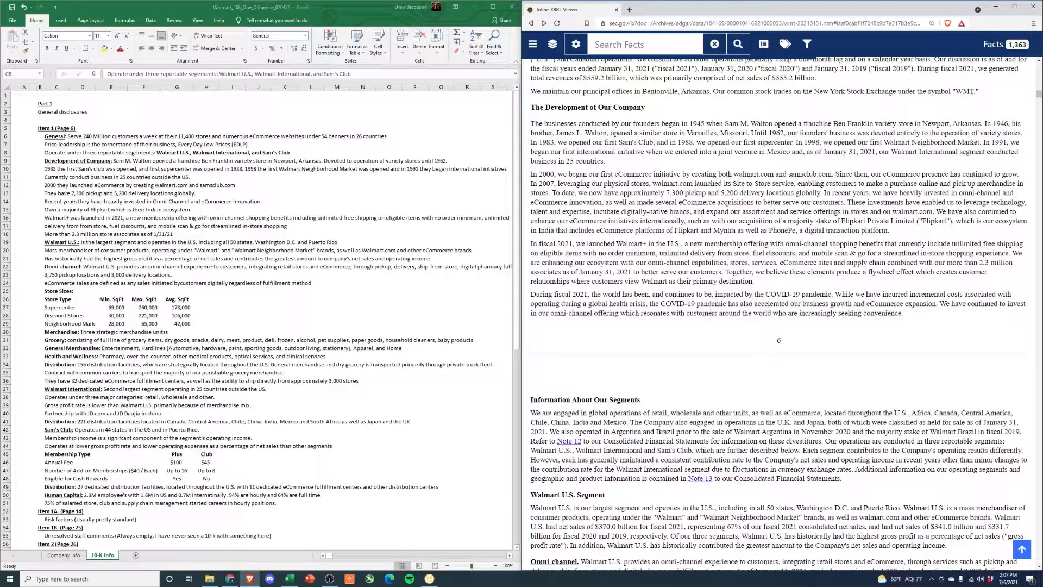
left_click(58, 162)
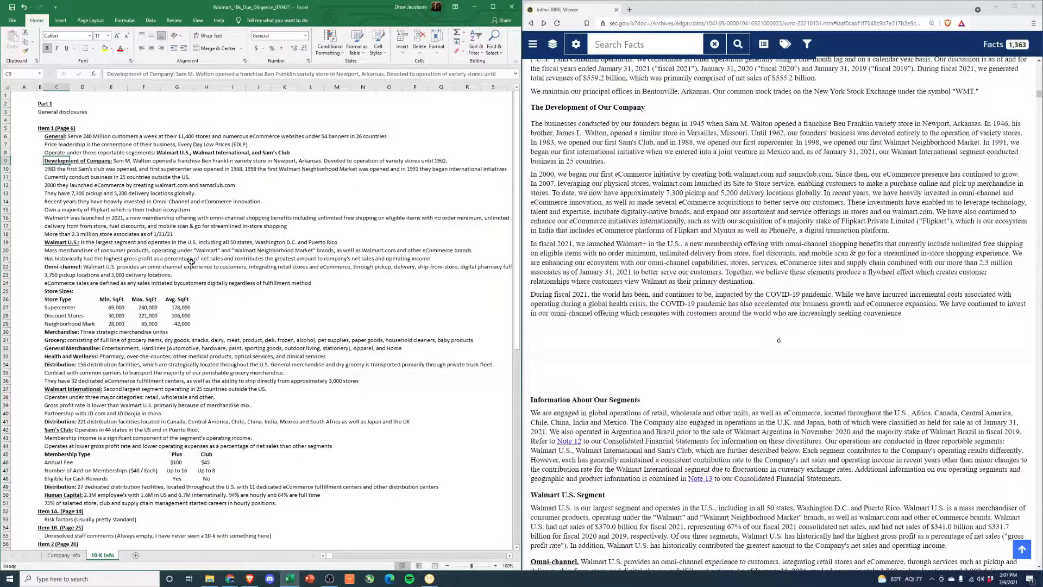
Enlarge the 10-K Info sheet to 115% zoom with the notes in view from the first column
scroll(292, 328, "up", 2, "ctrl")
scroll(292, 327, "up", 3)
left_click(324, 556)
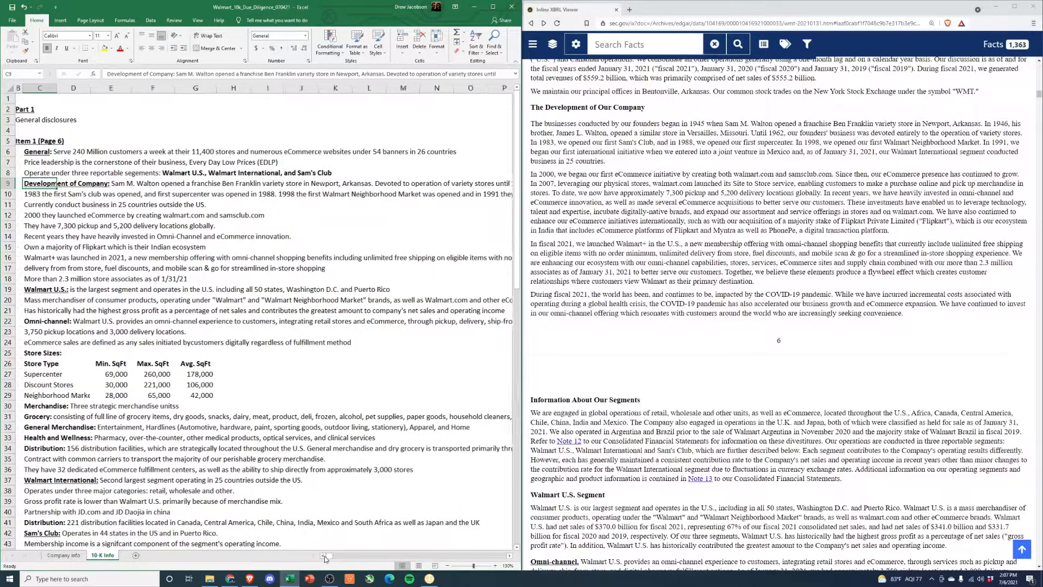
left_click(324, 556)
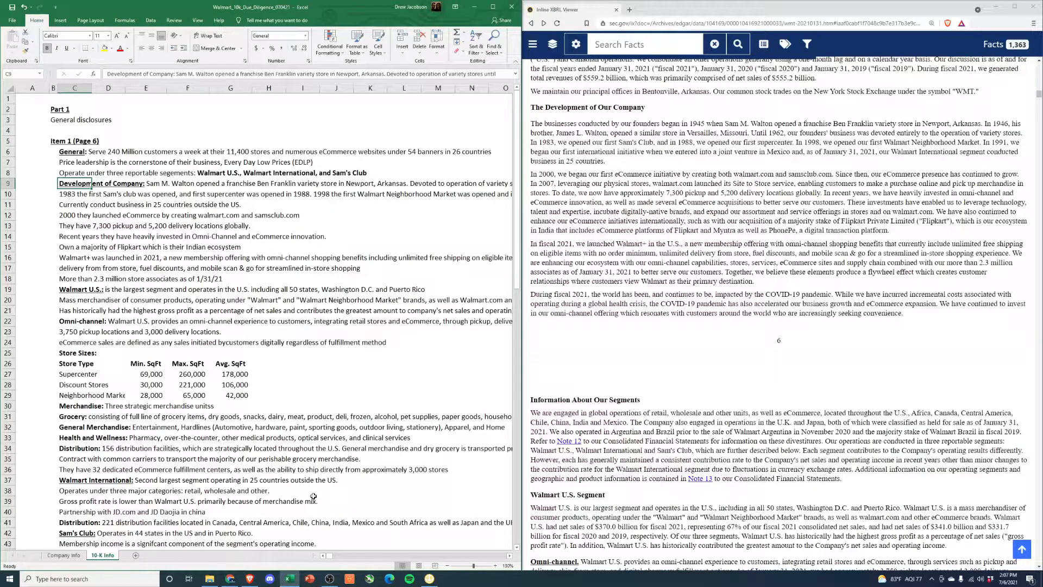
scroll(313, 496, "down", 1)
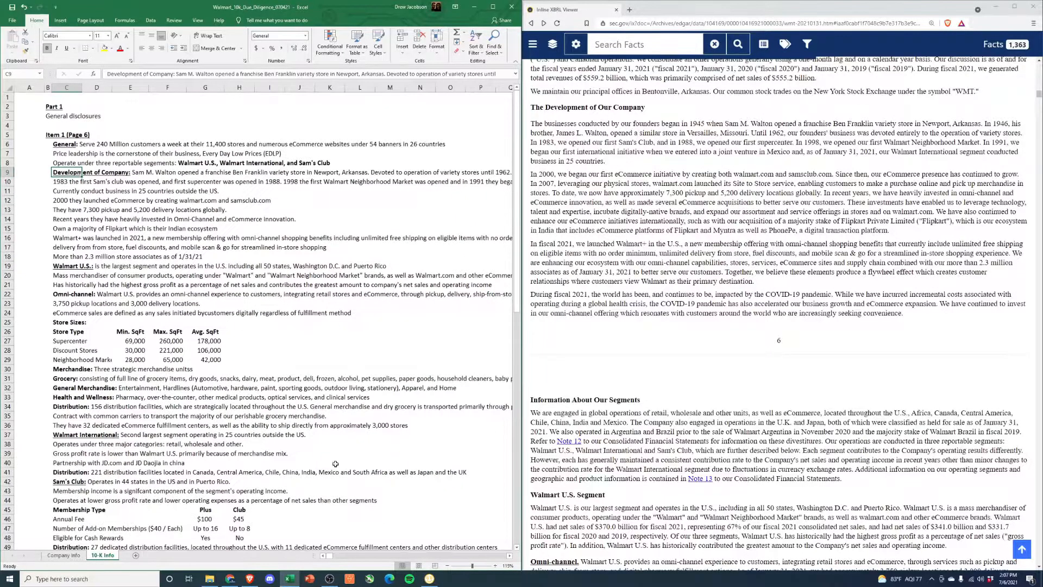
Skim the segment sections of the 10-K, then highlight the paragraphs under The Development of Our Company
left_click(671, 353)
scroll(670, 354, "down", 6)
scroll(670, 354, "down", 6)
scroll(672, 350, "up", 10)
scroll(670, 351, "up", 5)
left_click_drag(551, 286, 892, 483)
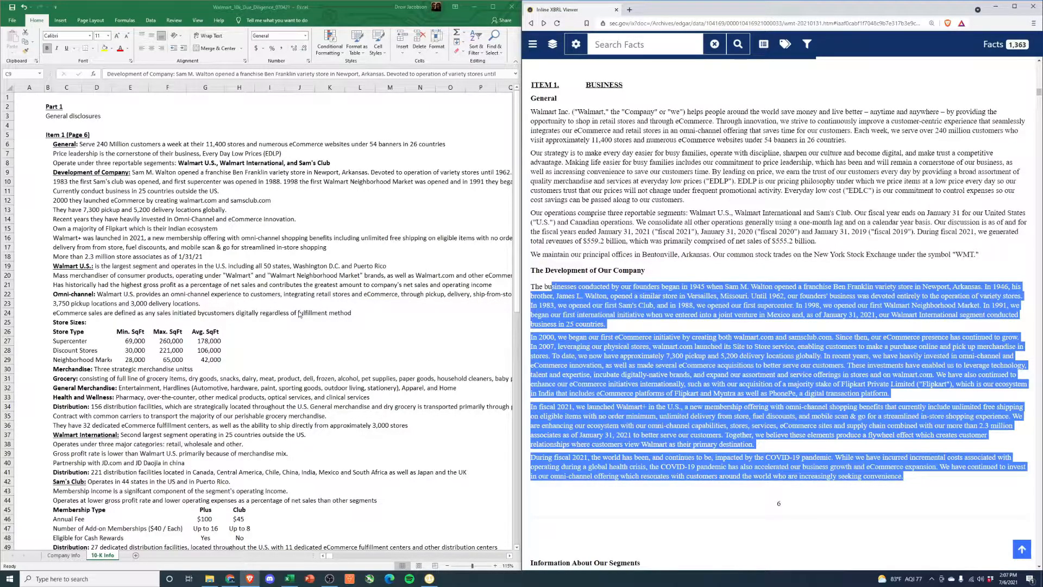
Review the Walmart U.S., Store Type and Omni-channel notes on the sheet, then clear the text highlight in the 10-K
left_click(81, 268)
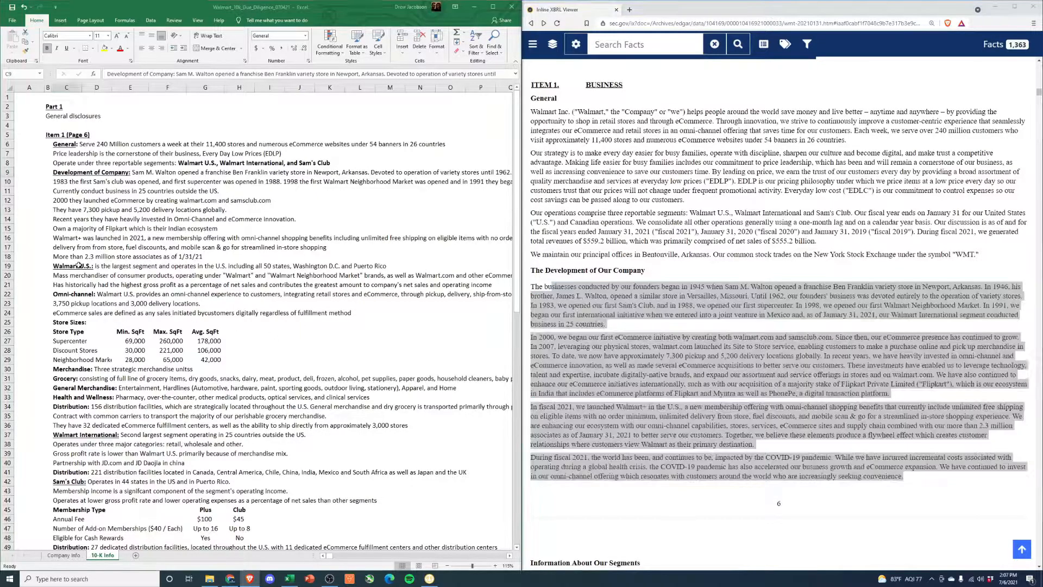
left_click(81, 268)
scroll(163, 217, "down", 2)
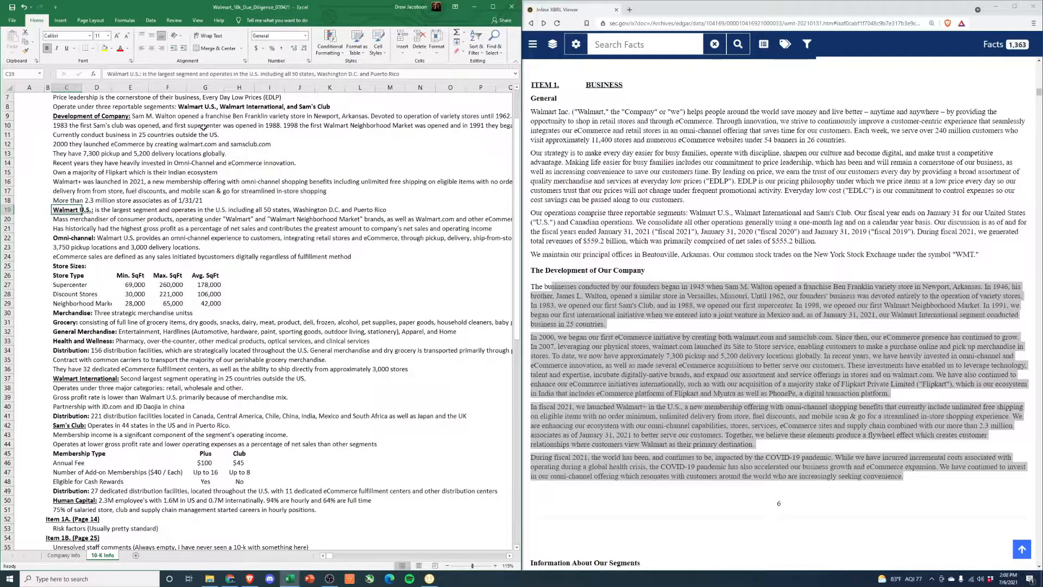
left_click(48, 228)
left_click(60, 278)
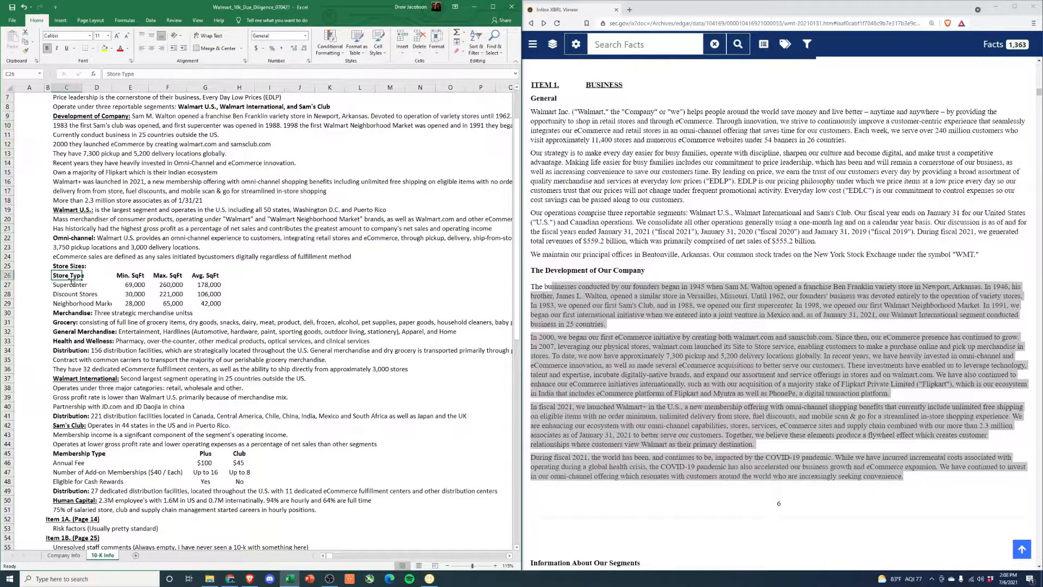
left_click(57, 238)
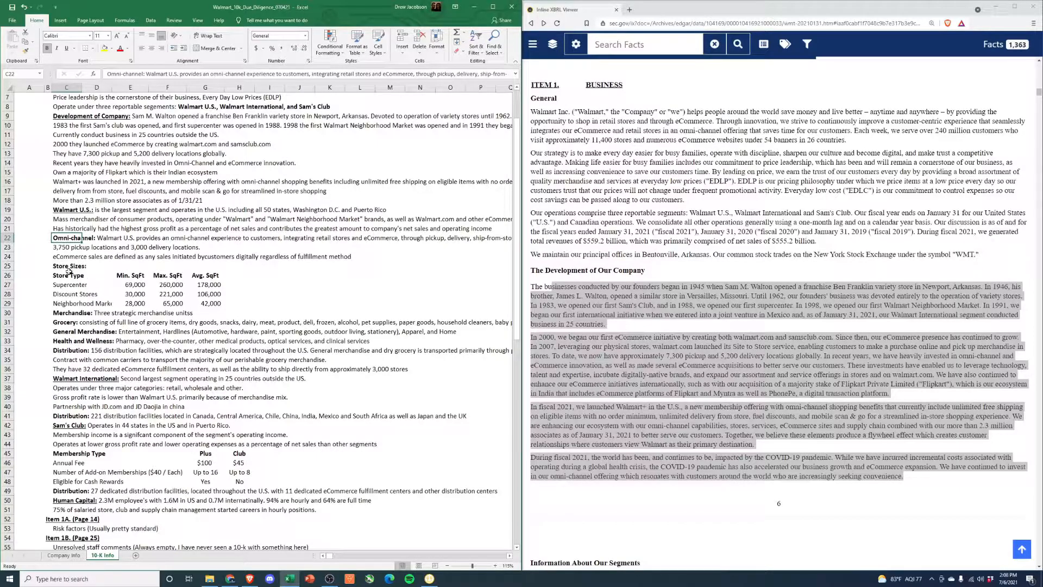
left_click(35, 236)
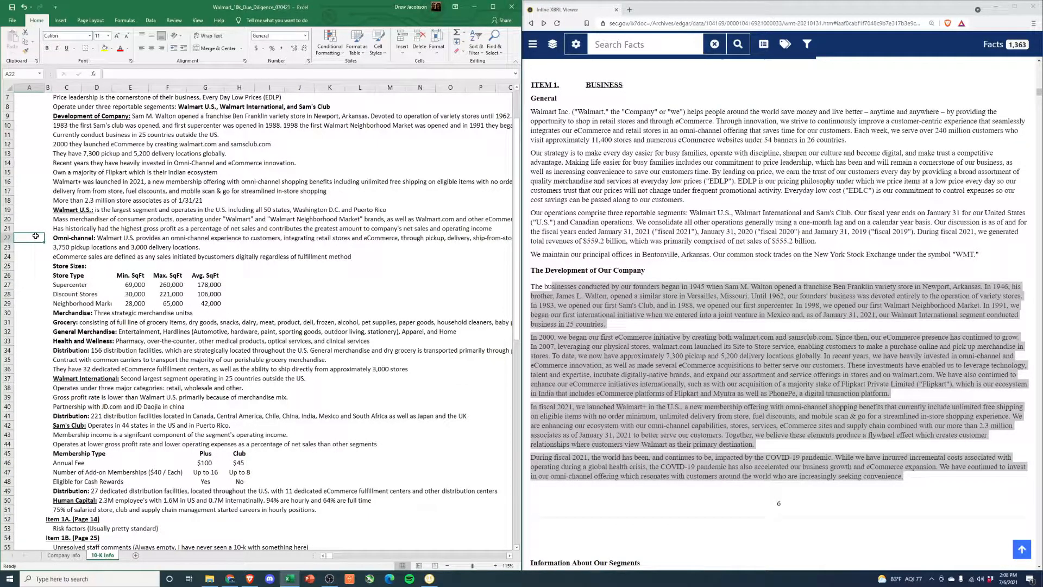
left_click(646, 356)
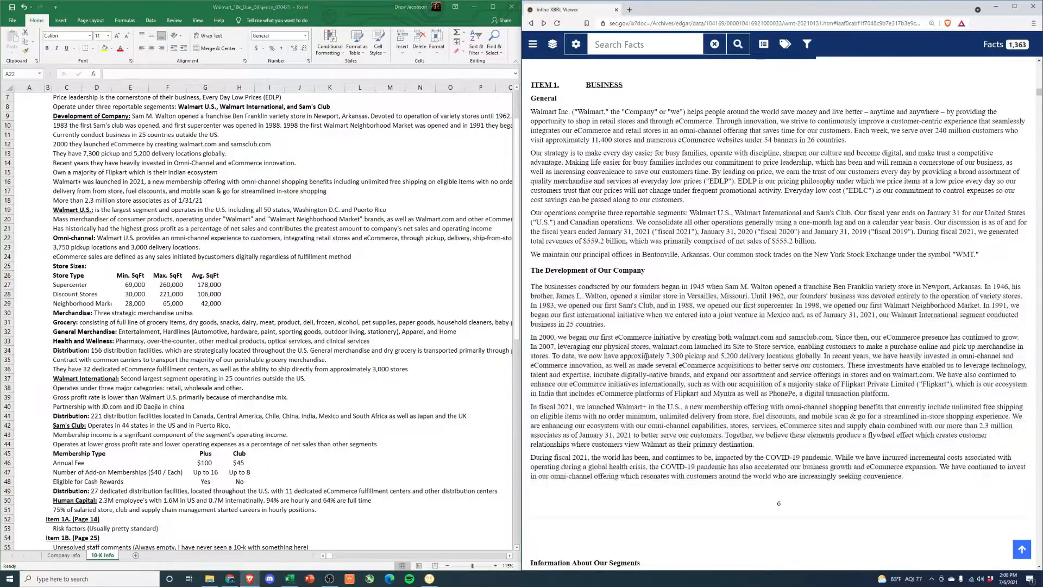
Bring the Walmart U.S. Segment into view in the 10-K and select the store size table in C26:G29
scroll(649, 362, "down", 7)
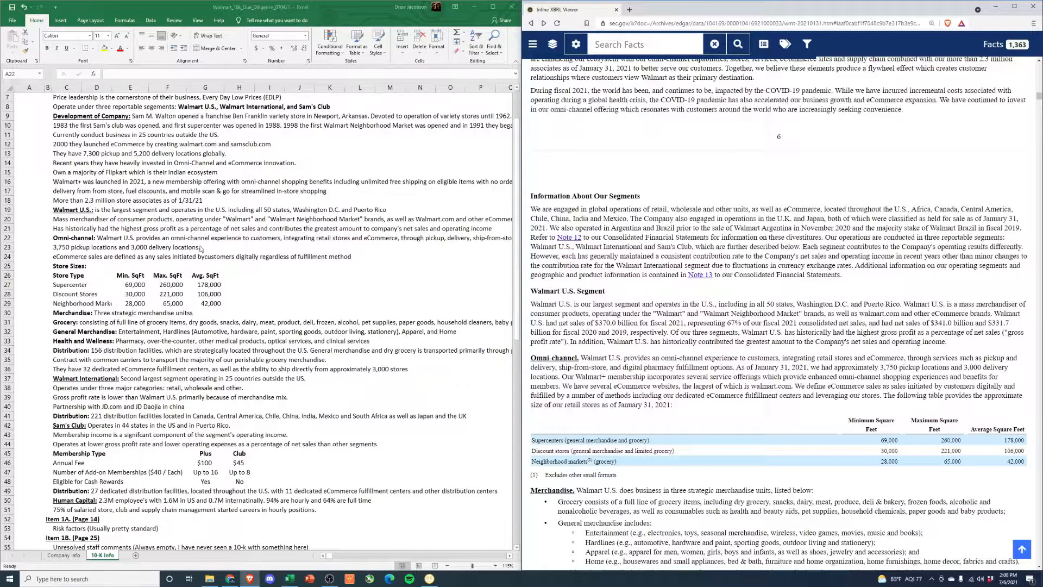
left_click(73, 280)
left_click_drag(60, 278, 219, 304)
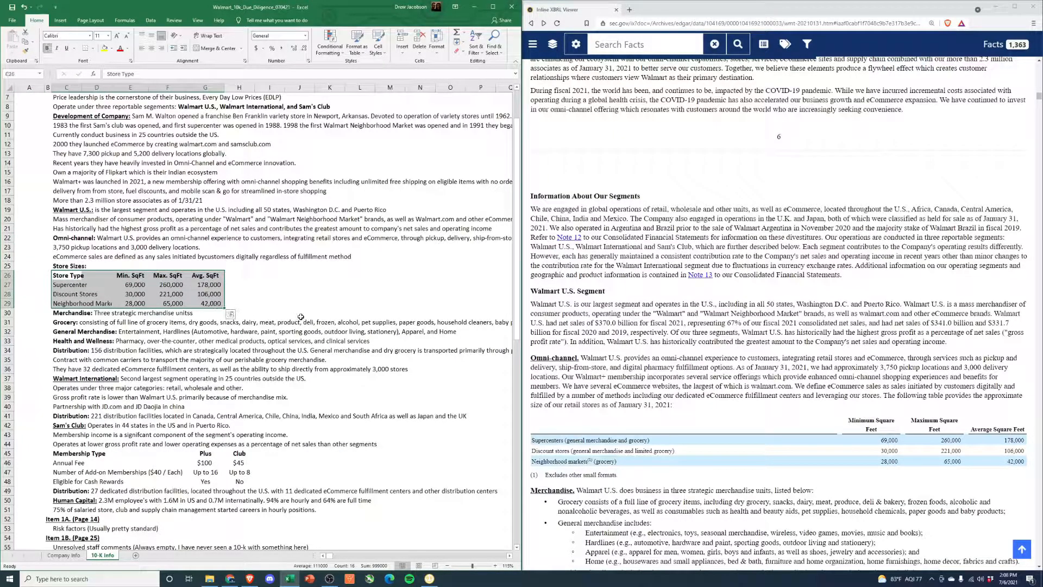
Go through the Merchandise notes and select the Grocery, General Merchandise and Health and Wellness lines in rows 31 to 33
scroll(243, 321, "down", 2)
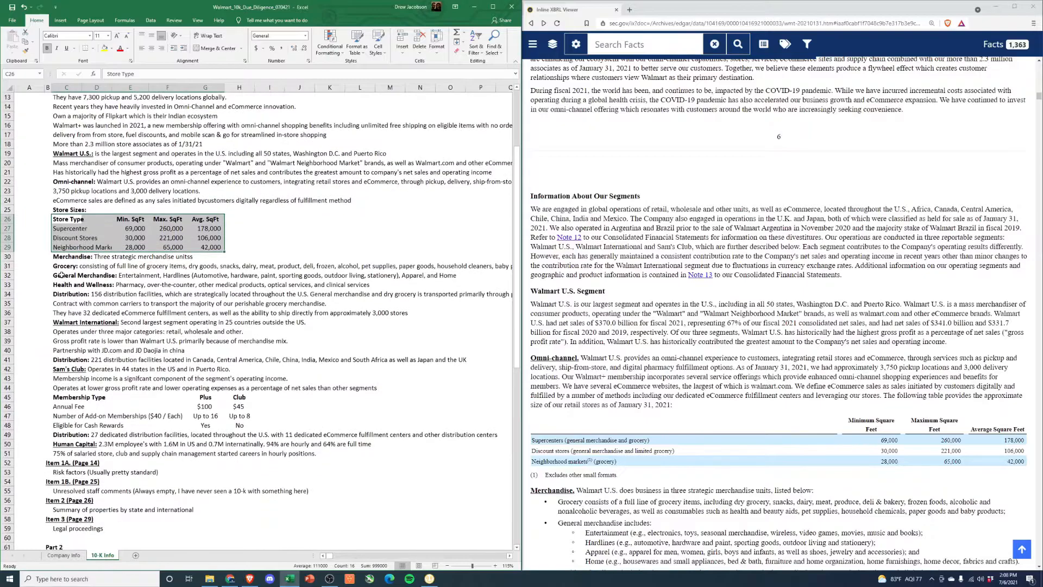
left_click(58, 257)
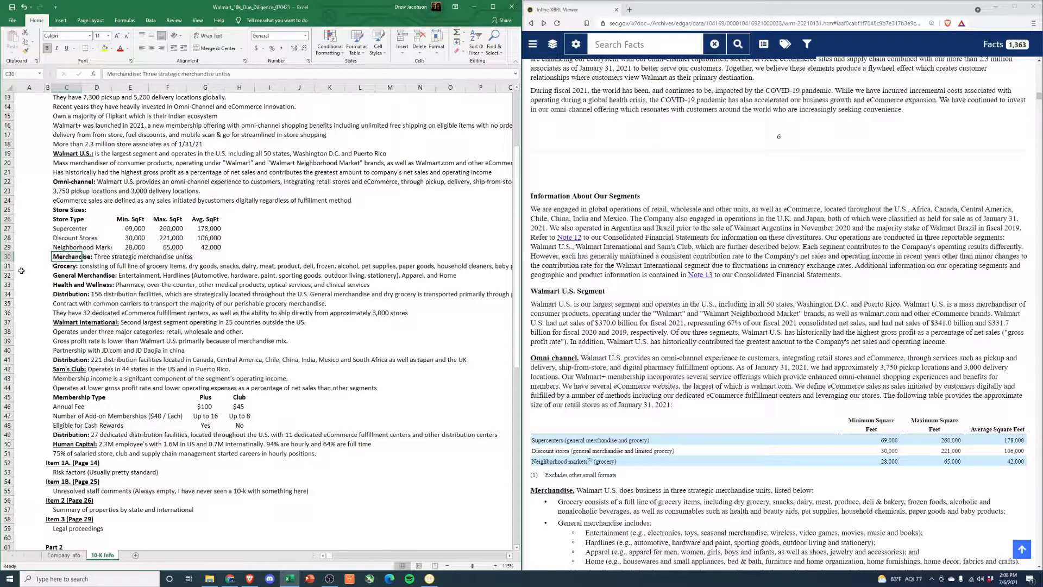
left_click(59, 266)
left_click(65, 276)
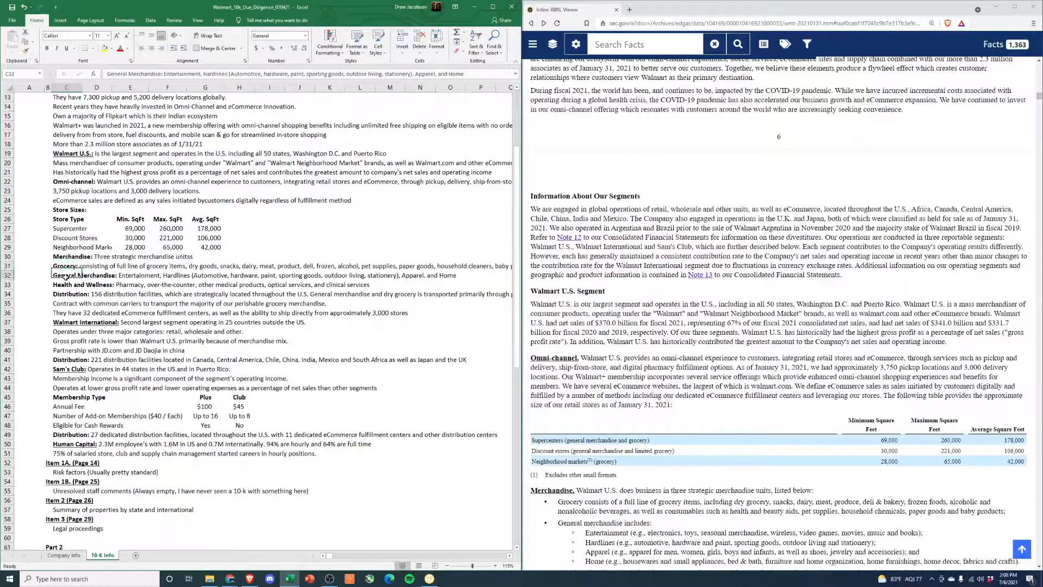
left_click(60, 285)
left_click_drag(59, 267, 372, 288)
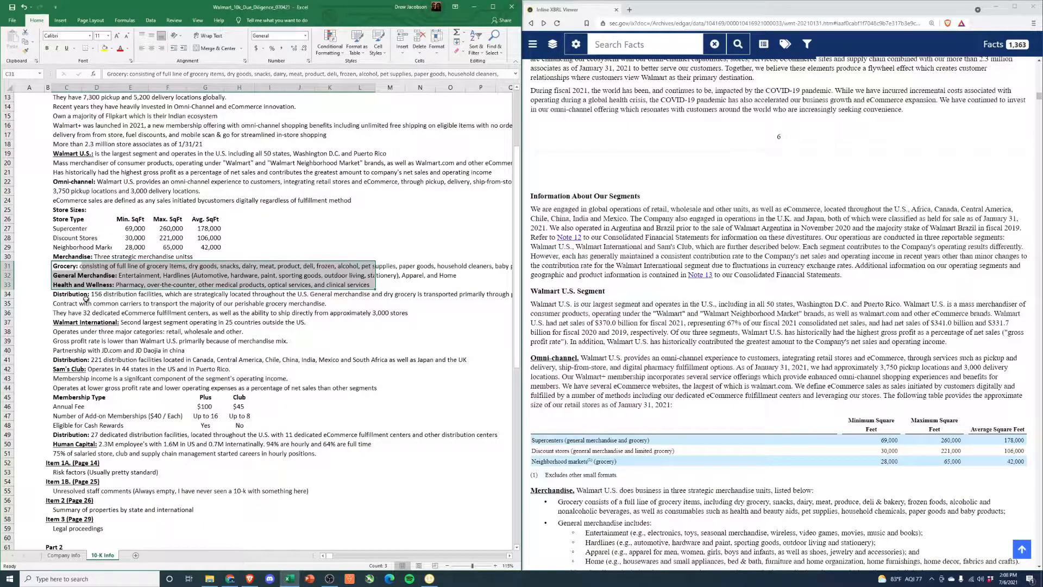
Select the Walmart U.S. Distribution note in row 34 of the sheet
left_click(58, 296)
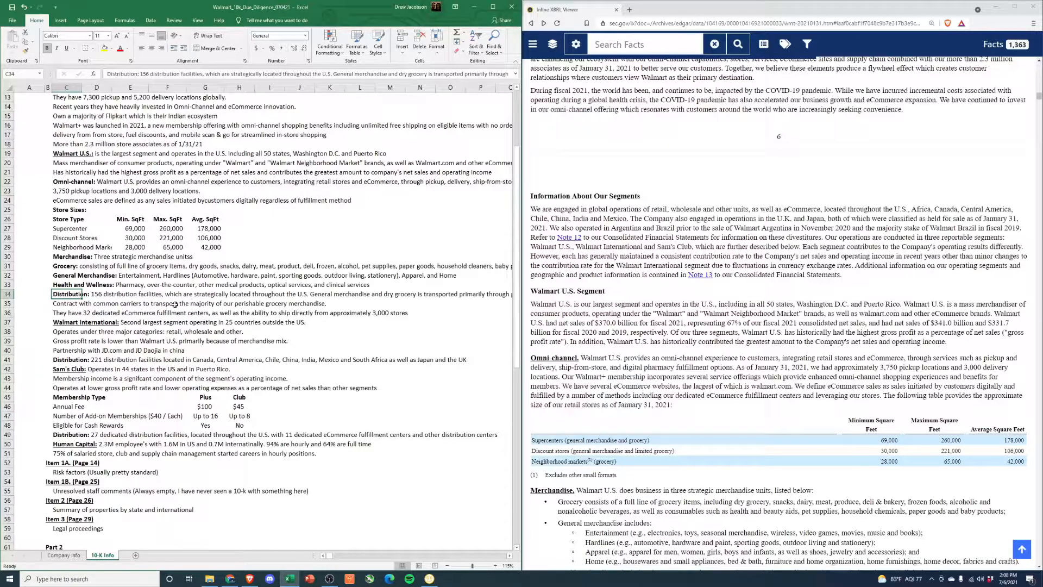
left_click(91, 310)
left_click_drag(70, 295, 280, 296)
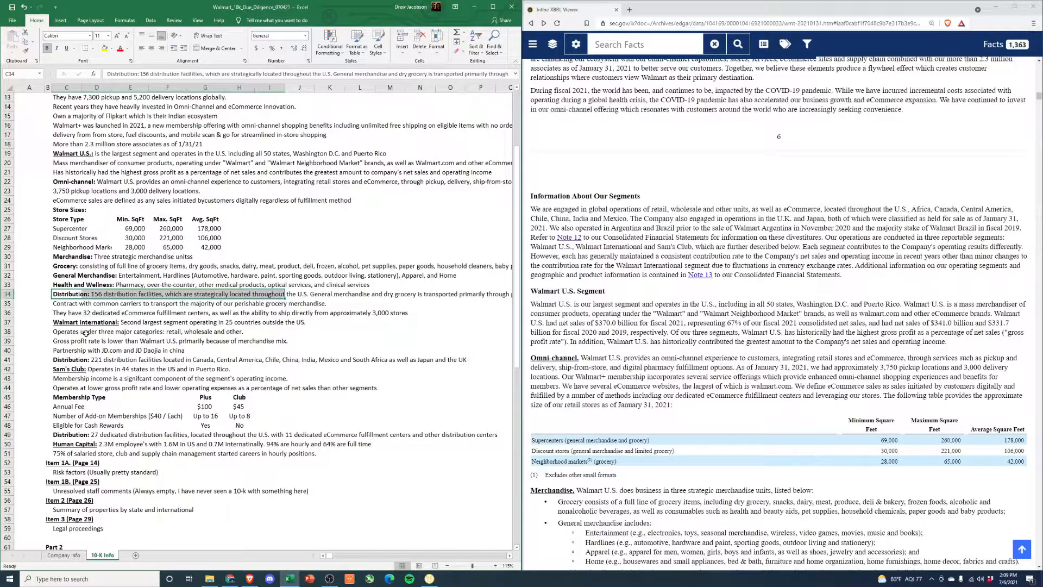
Review the Walmart International notes in rows 37 to 41, then select the Sam's Club membership table in C45:H48
left_click(76, 323)
scroll(27, 333, "down", 1)
scroll(27, 332, "down", 1)
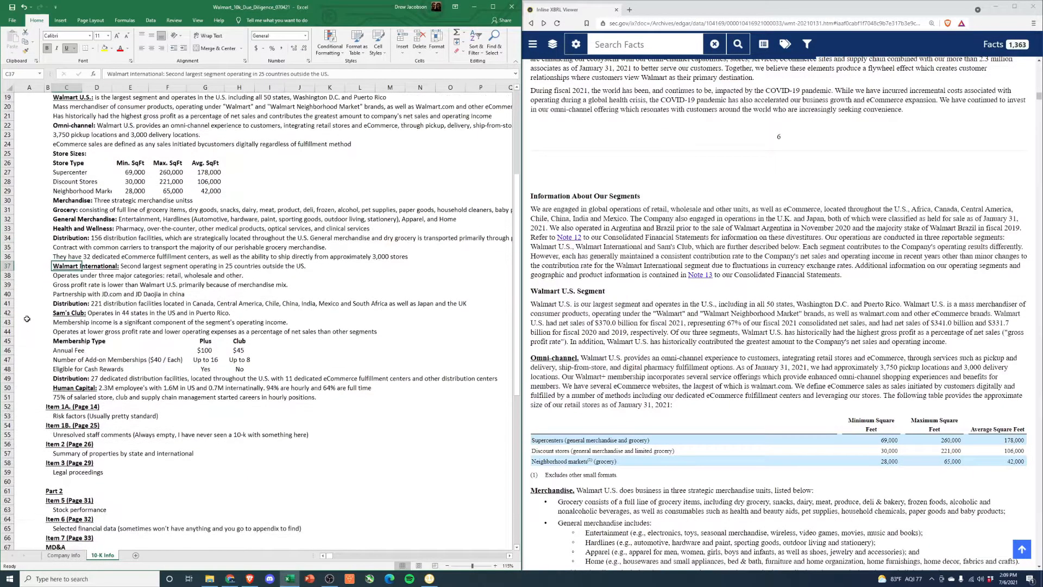
left_click_drag(76, 276, 464, 304)
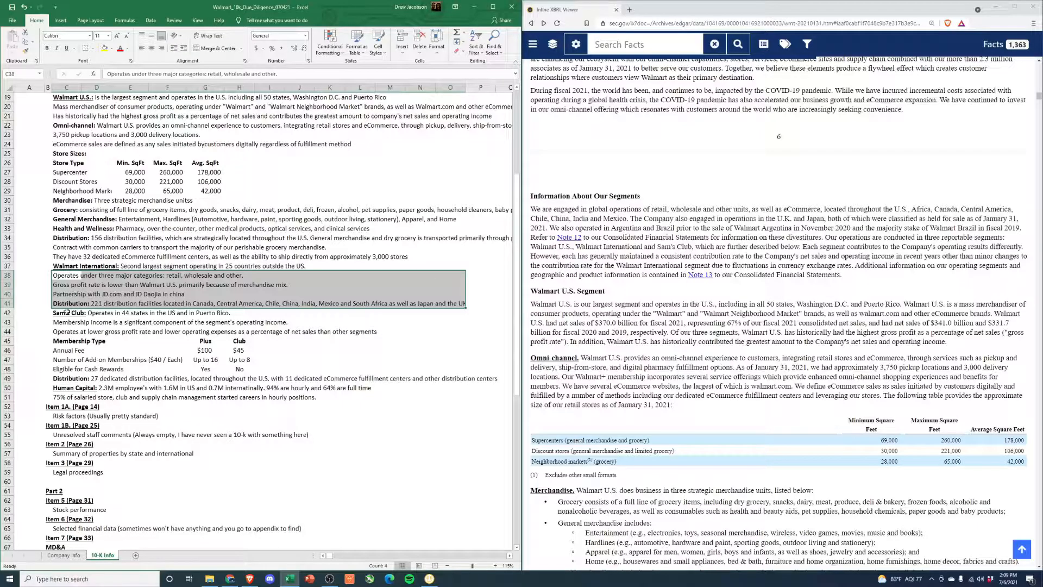
left_click(66, 313)
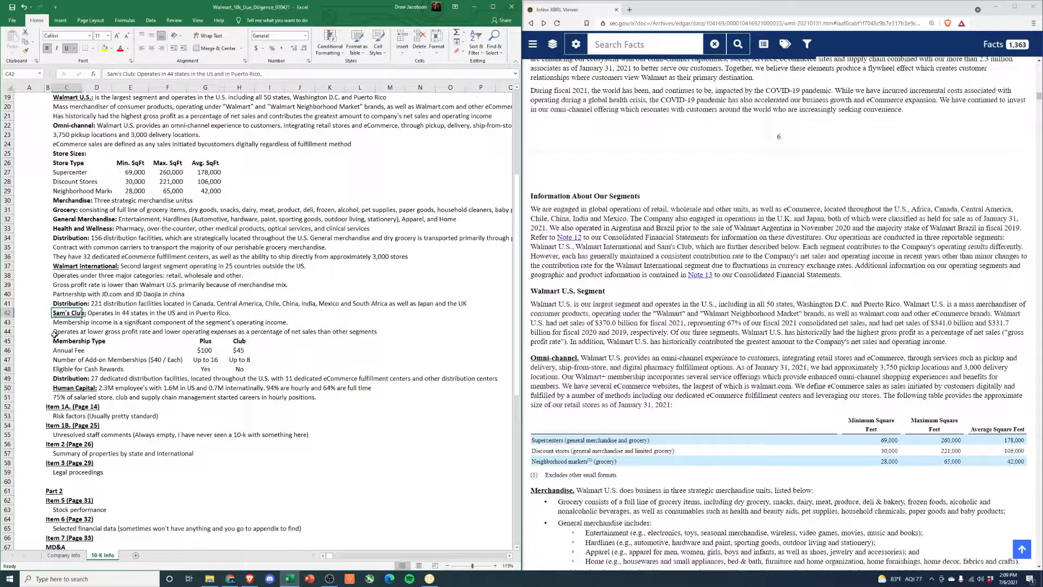
left_click_drag(58, 341, 200, 382)
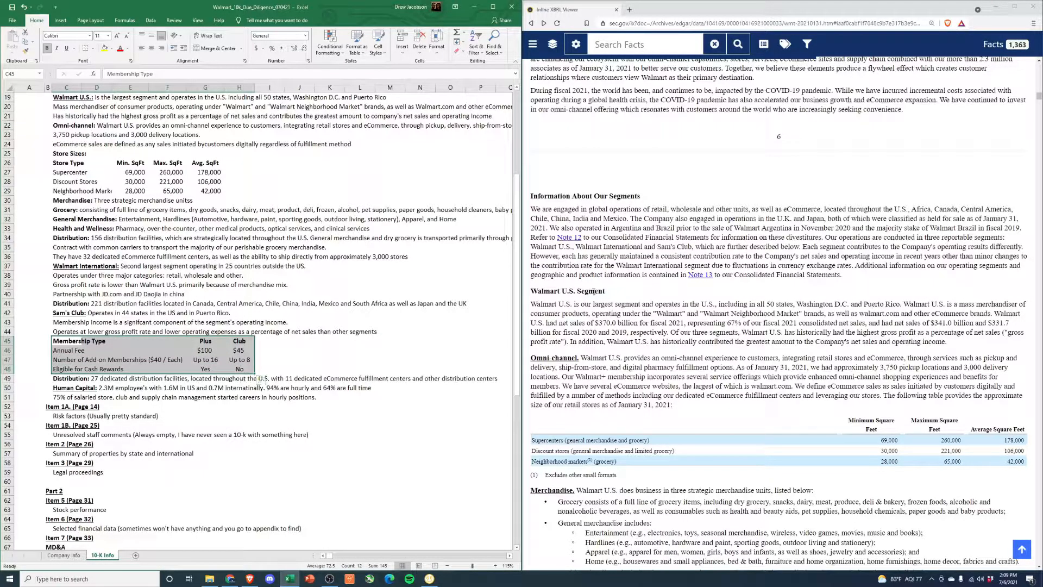
Skim the 10-K from the Walmart U.S. Segment through the Walmart International Segment
left_click(653, 298)
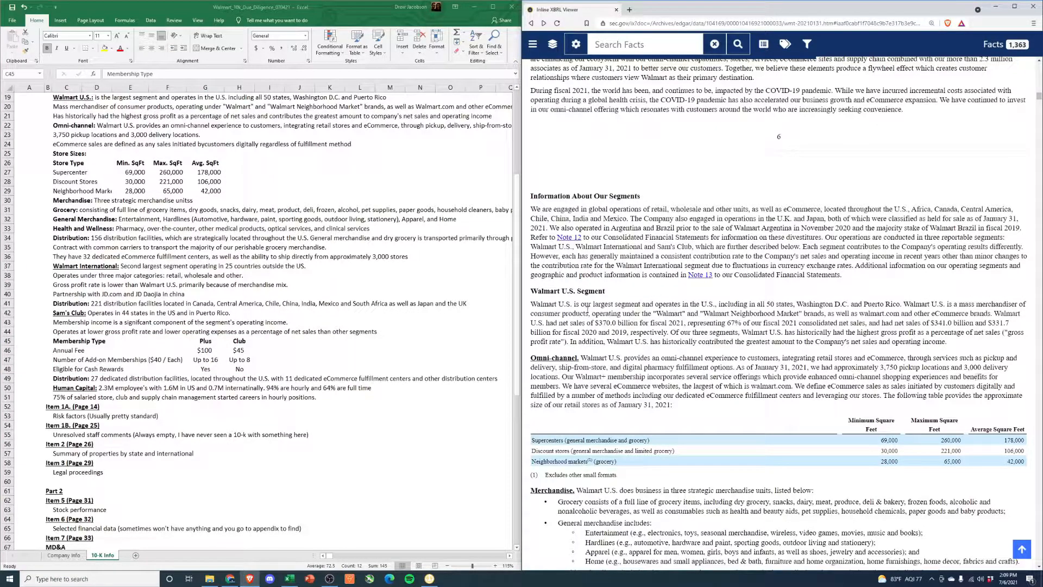
scroll(588, 309, "down", 3)
scroll(536, 247, "down", 2)
scroll(536, 248, "down", 4)
scroll(552, 328, "down", 2)
scroll(557, 286, "down", 3)
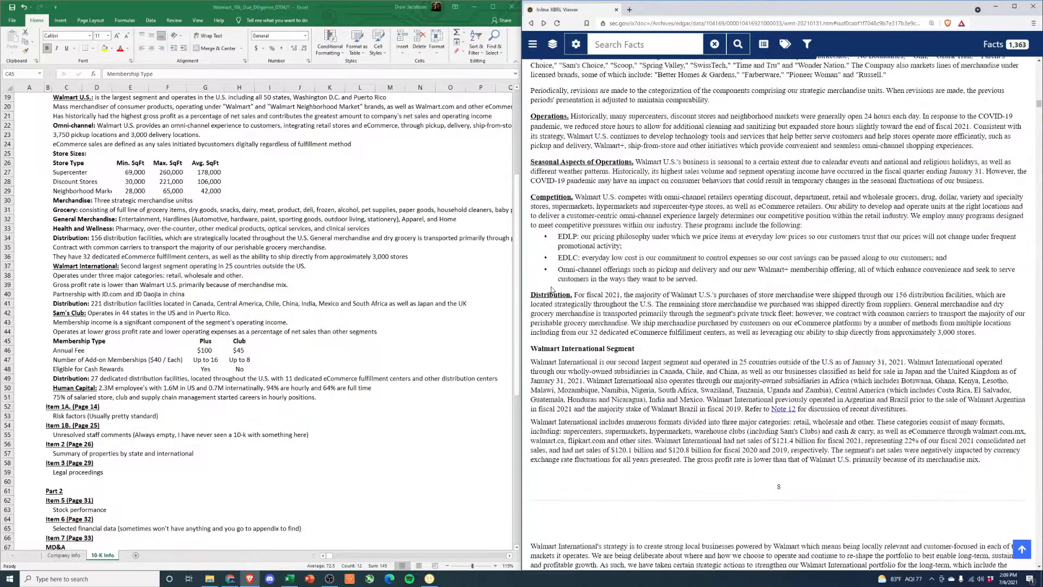
scroll(603, 269, "down", 7)
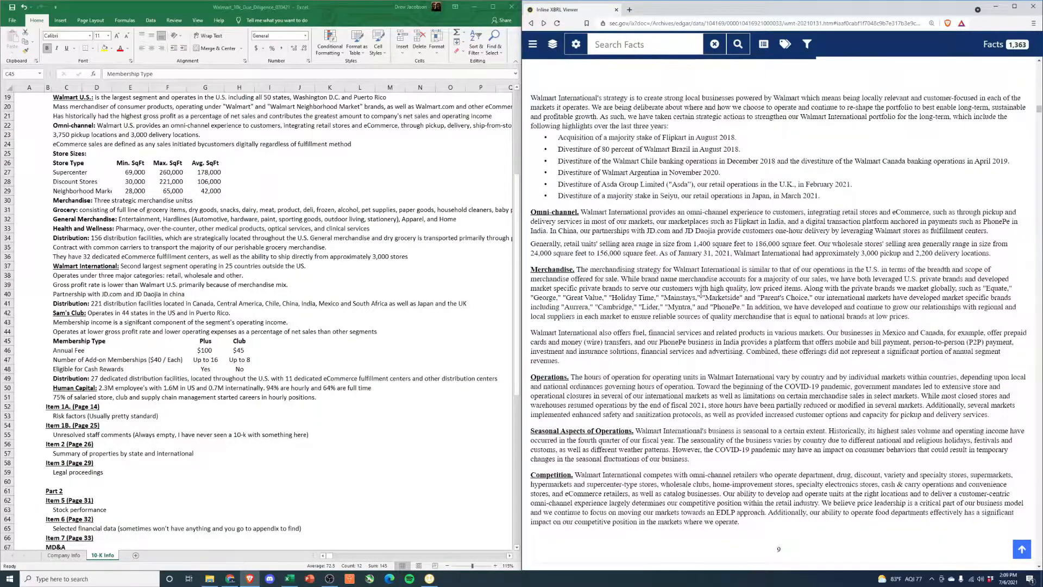
scroll(699, 296, "down", 3)
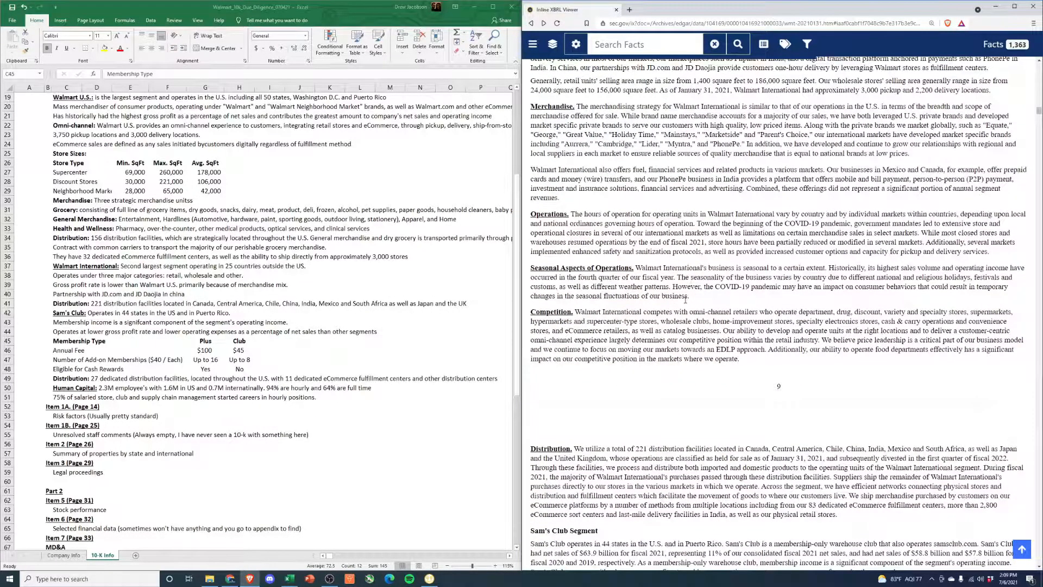
Skim the Sam's Club Segment and its membership table in the 10-K, continuing to Intellectual Property and Suppliers and Supply Chain
scroll(686, 288, "down", 5)
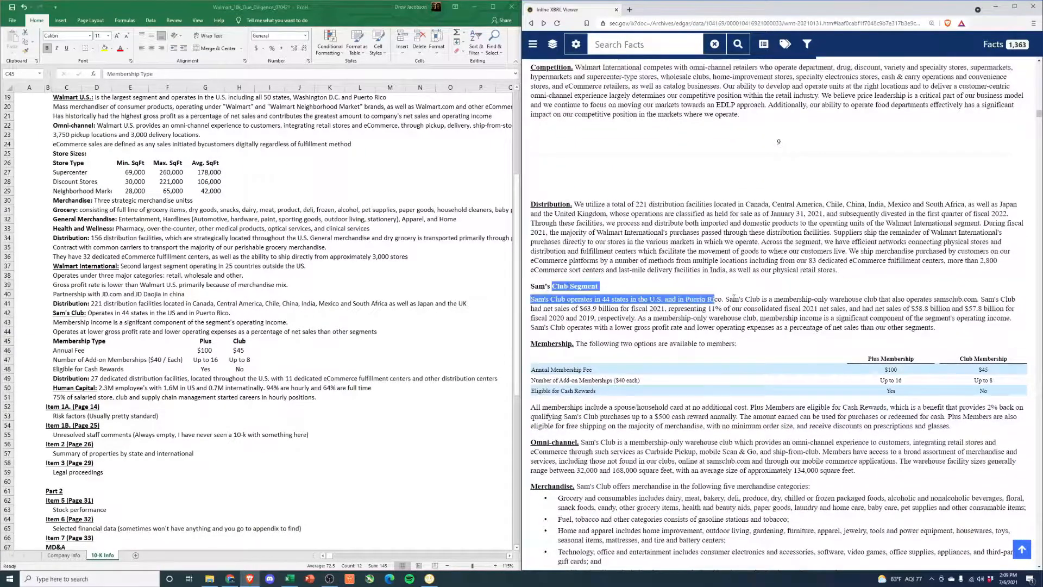
scroll(543, 299, "down", 2)
left_click(107, 347)
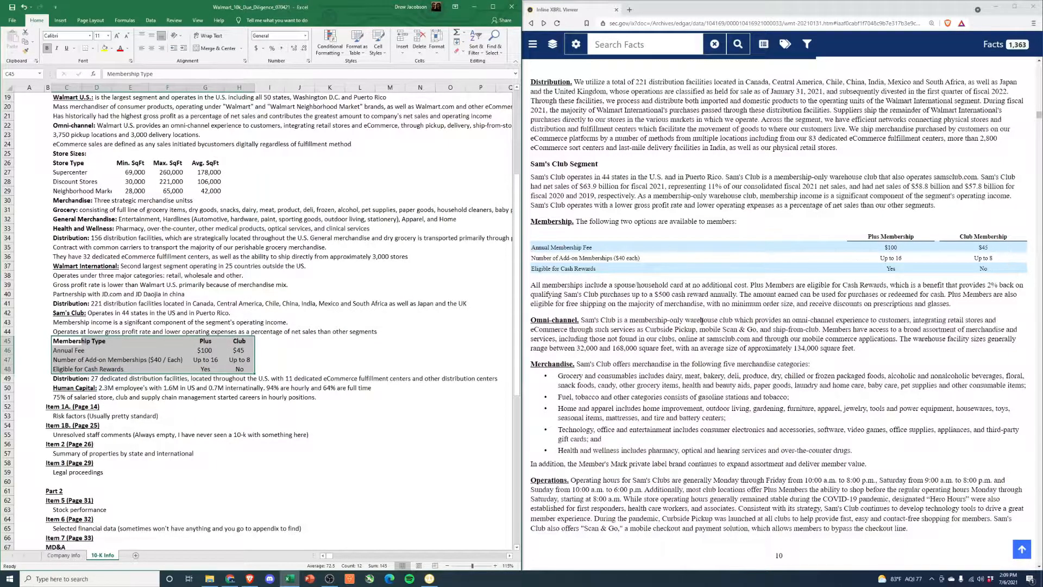
scroll(701, 320, "down", 3)
scroll(567, 201, "down", 4)
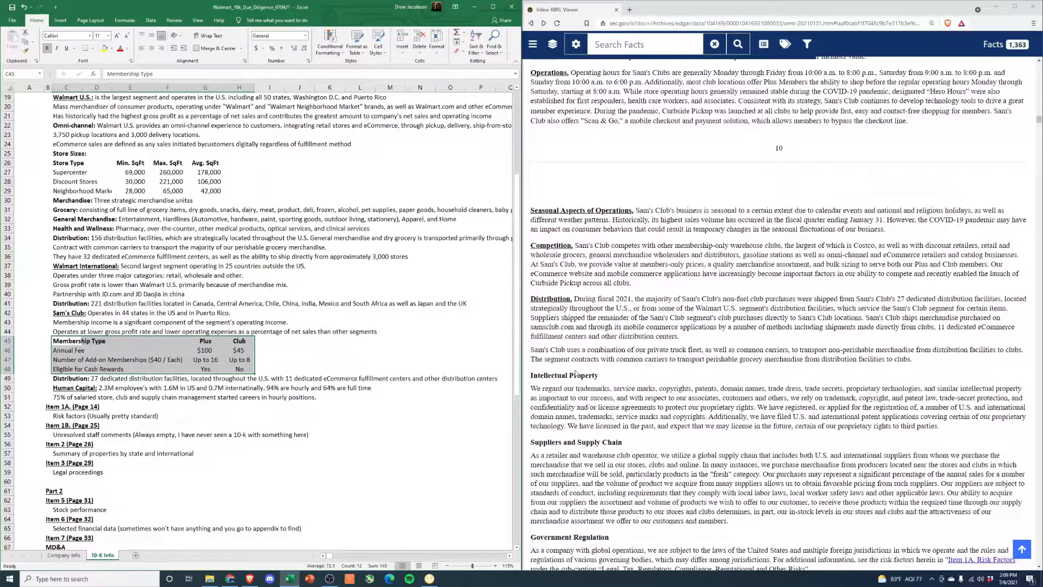
scroll(576, 374, "down", 2)
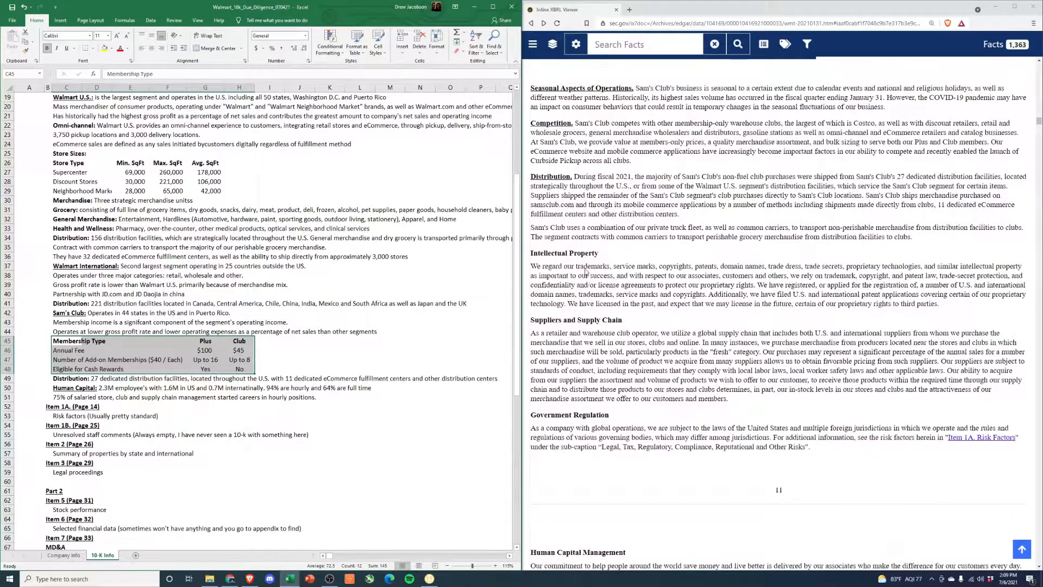
Find Human Capital Management in the 10-K and compare it with the Human Capital notes in rows 50 and 51
left_click(262, 396)
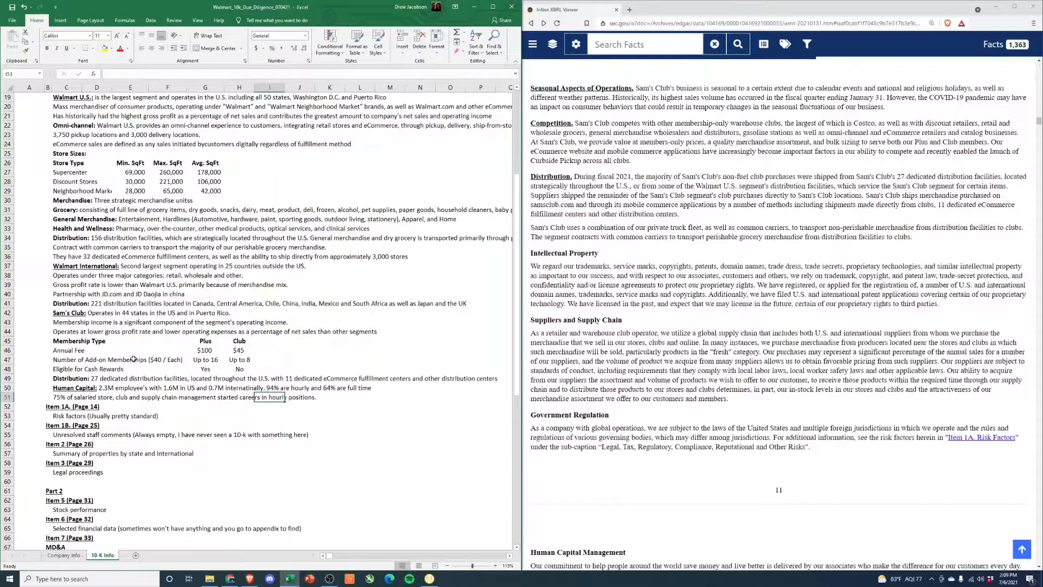
scroll(103, 345, "down", 2)
left_click(75, 331)
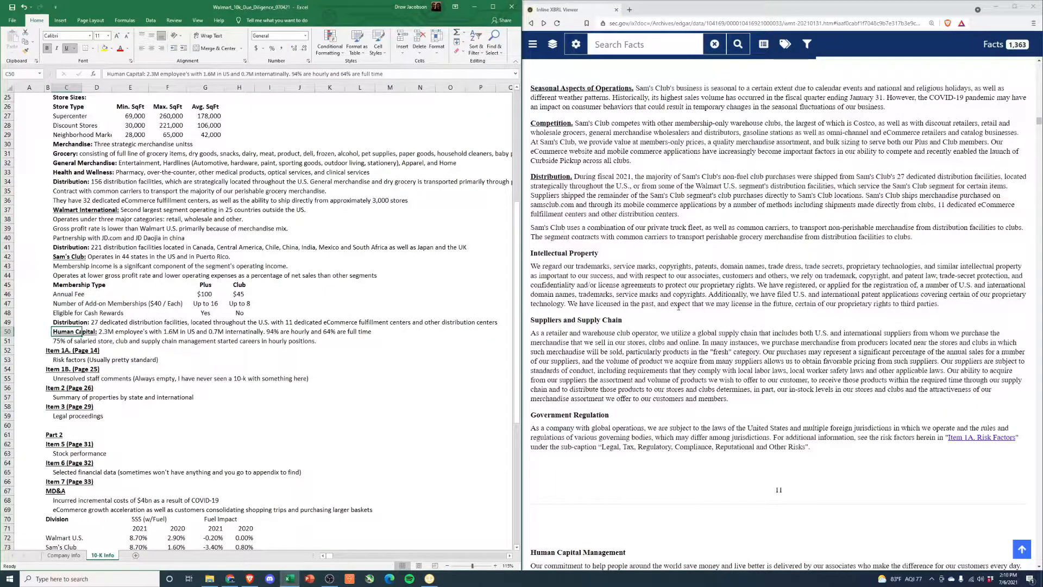
scroll(678, 307, "up", 3)
scroll(679, 310, "down", 6)
scroll(682, 313, "down", 4)
left_click_drag(540, 144, 622, 144)
left_click(666, 174)
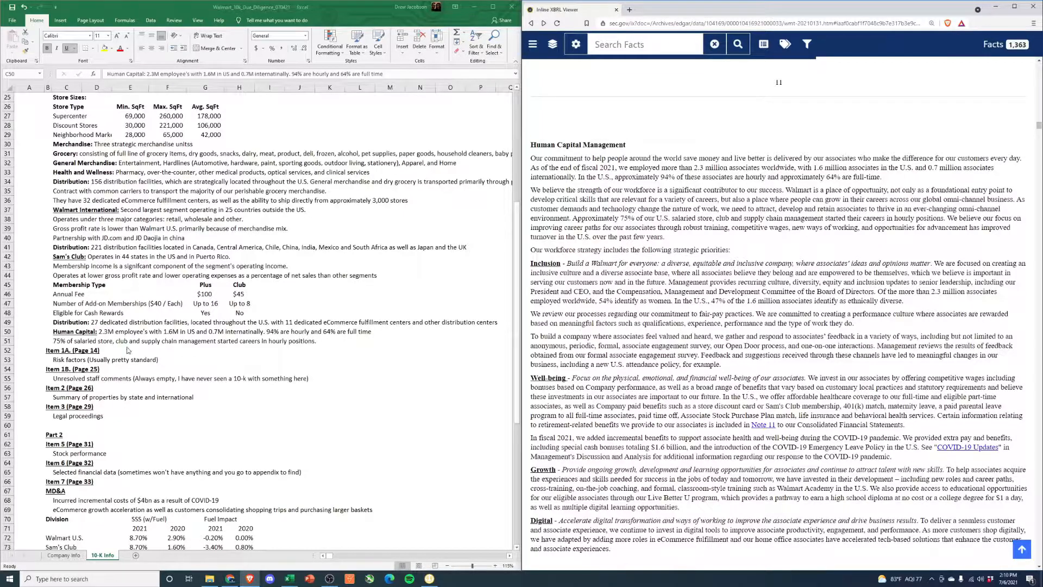
left_click(8, 332)
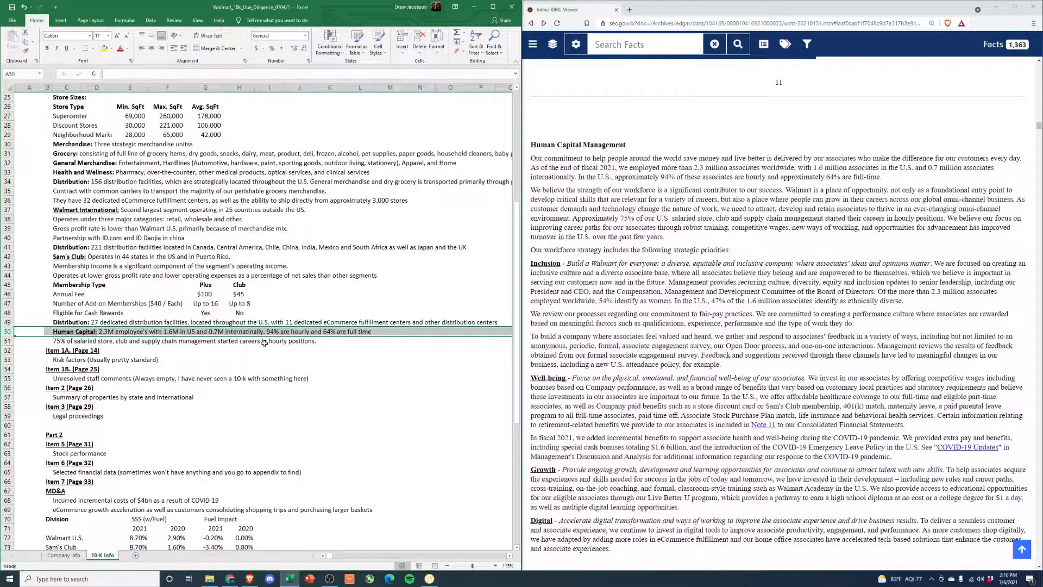
left_click(8, 341)
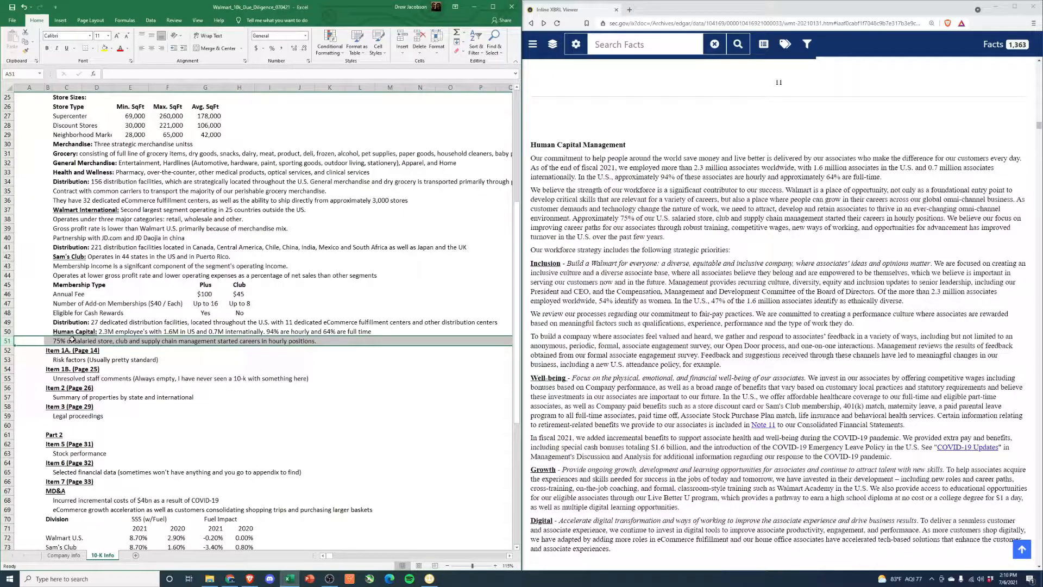
Show the Item 1A notes on the sheet and go to Item 1A, Risk Factors, in the 10-K
scroll(72, 339, "down", 4)
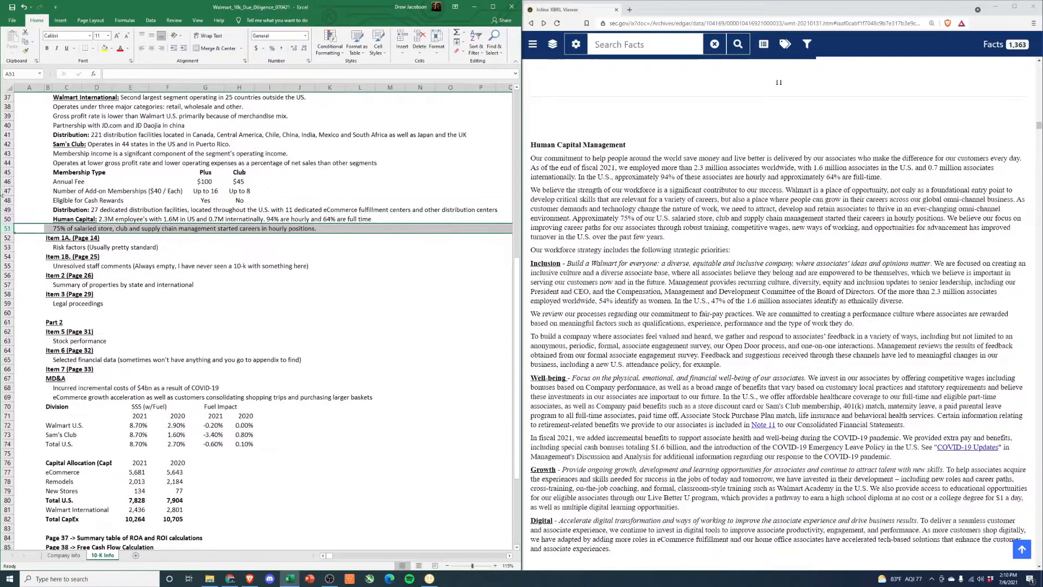
left_click(709, 248)
scroll(679, 277, "down", 15)
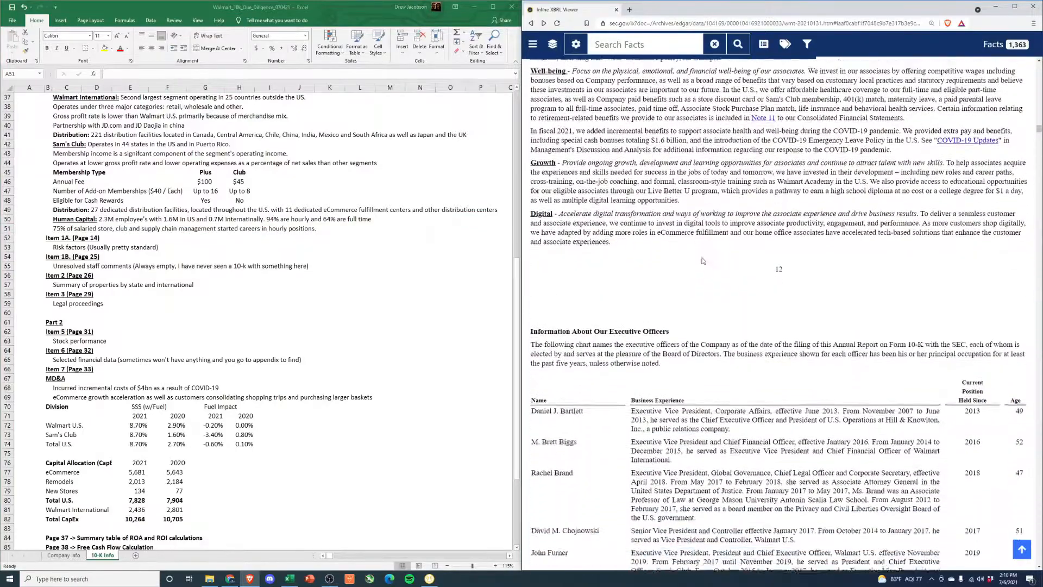
scroll(645, 305, "down", 5)
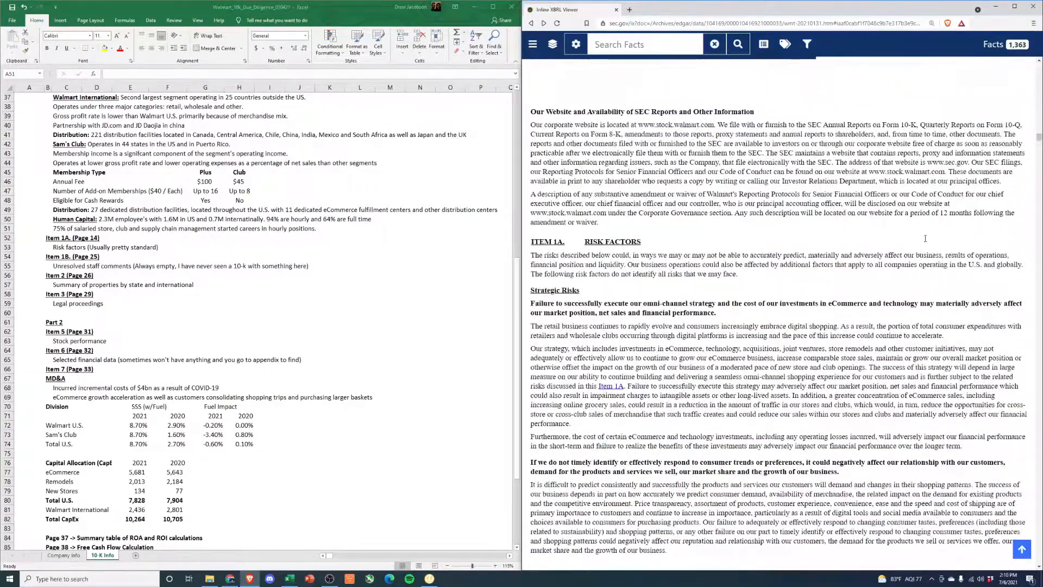
scroll(636, 253, "down", 1)
scroll(636, 254, "down", 3)
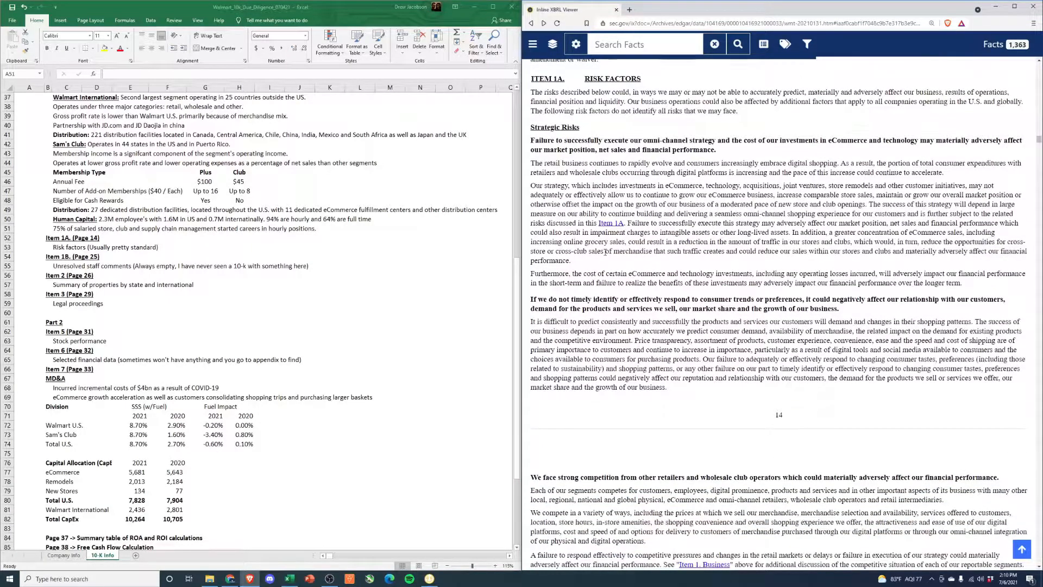
Highlight the risk factor headings about responding to consumer trends and about strategic alliances under Strategic Risks
scroll(607, 255, "down", 2)
scroll(579, 302, "down", 2)
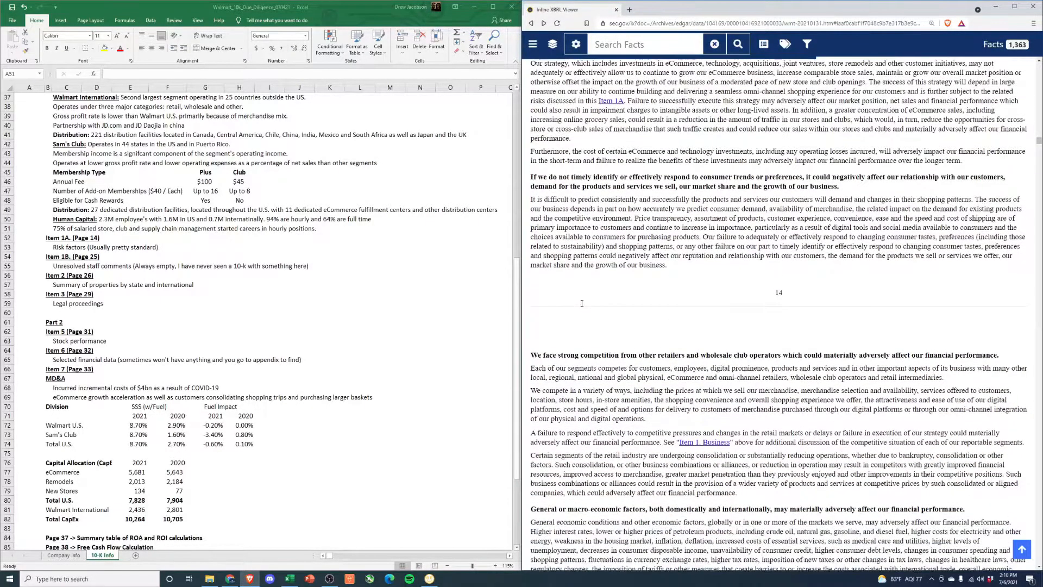
scroll(598, 326, "up", 2)
left_click_drag(539, 179, 879, 177)
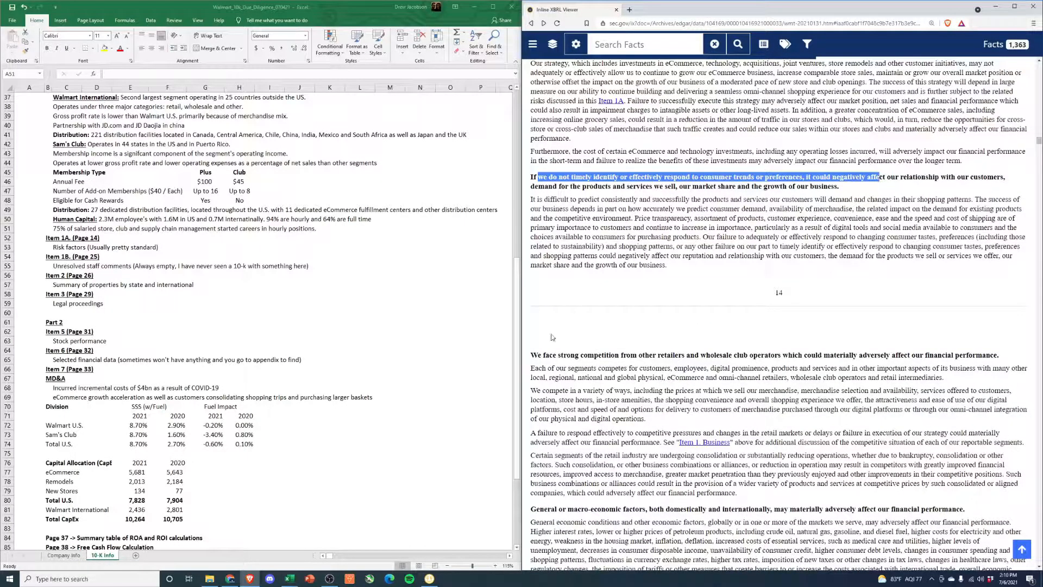
scroll(553, 337, "down", 8)
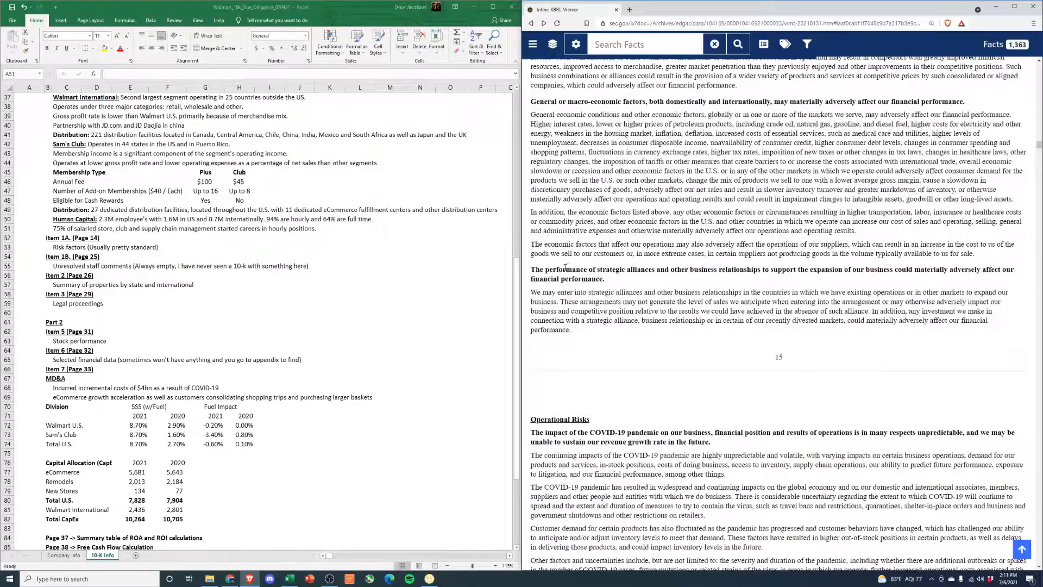
left_click_drag(680, 268, 871, 268)
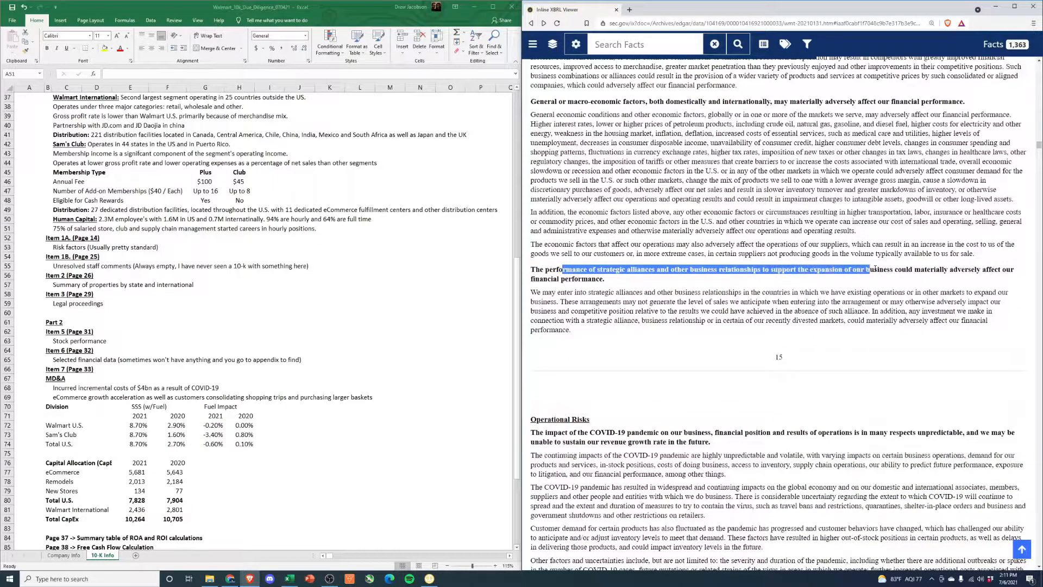
Skim the Operational Risks in Item 1A of the 10-K, from the COVID-19 risk factor through to Financial Risks
scroll(665, 319, "down", 5)
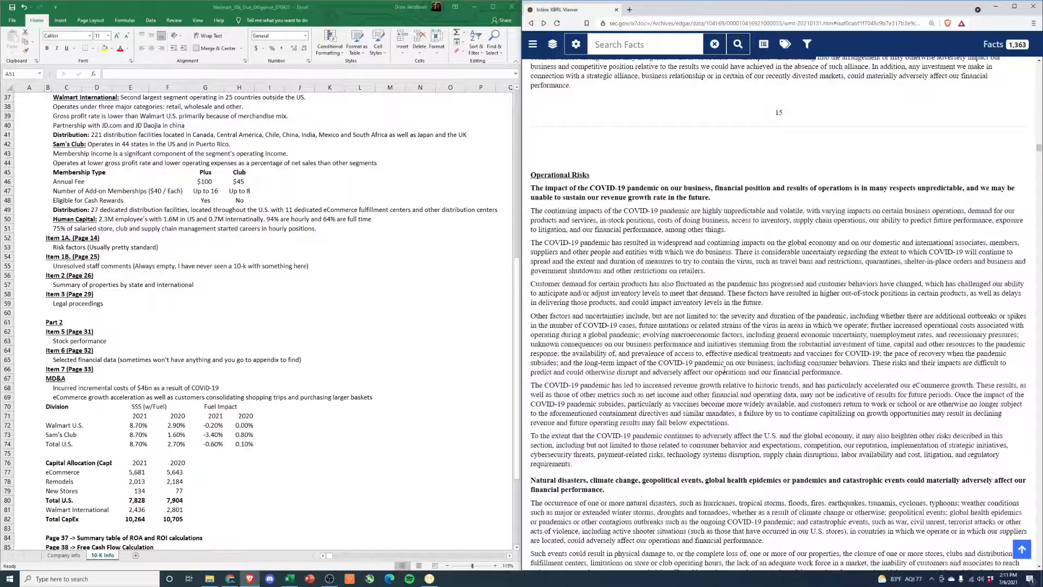
scroll(724, 370, "down", 13)
scroll(671, 353, "down", 13)
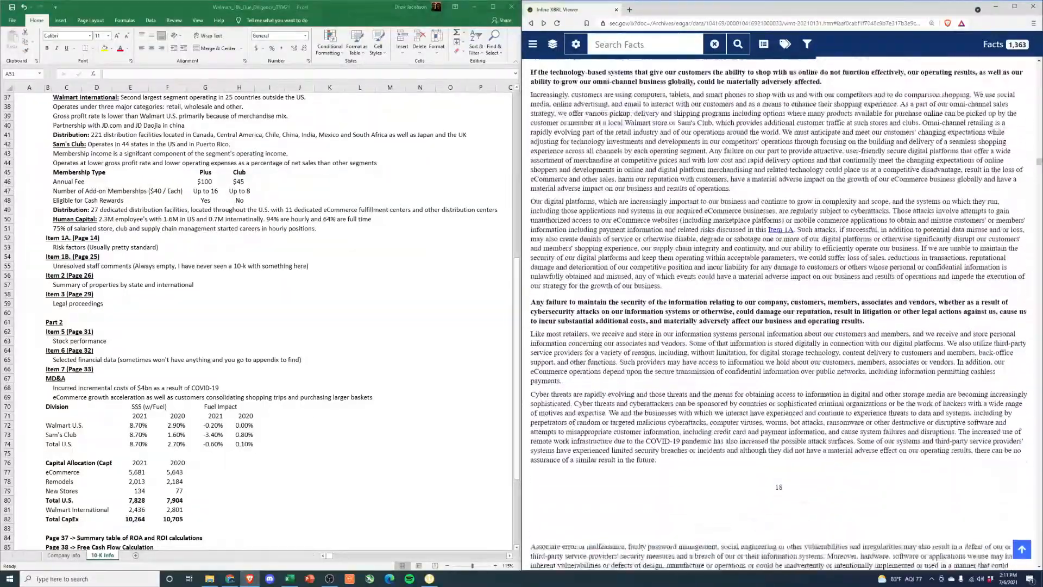
scroll(646, 356, "down", 15)
scroll(559, 363, "down", 7)
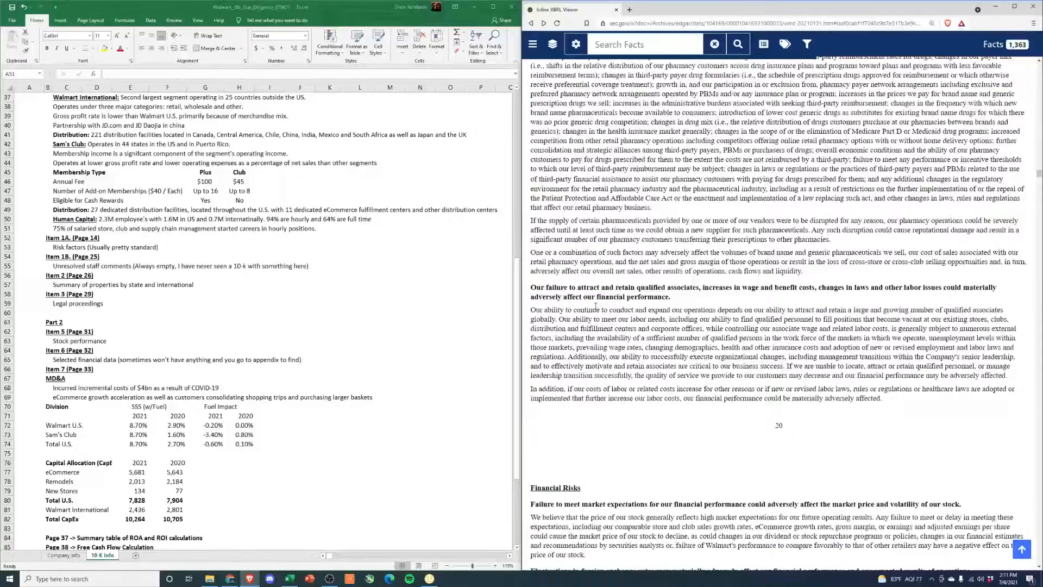
scroll(597, 308, "down", 2)
scroll(625, 341, "down", 7)
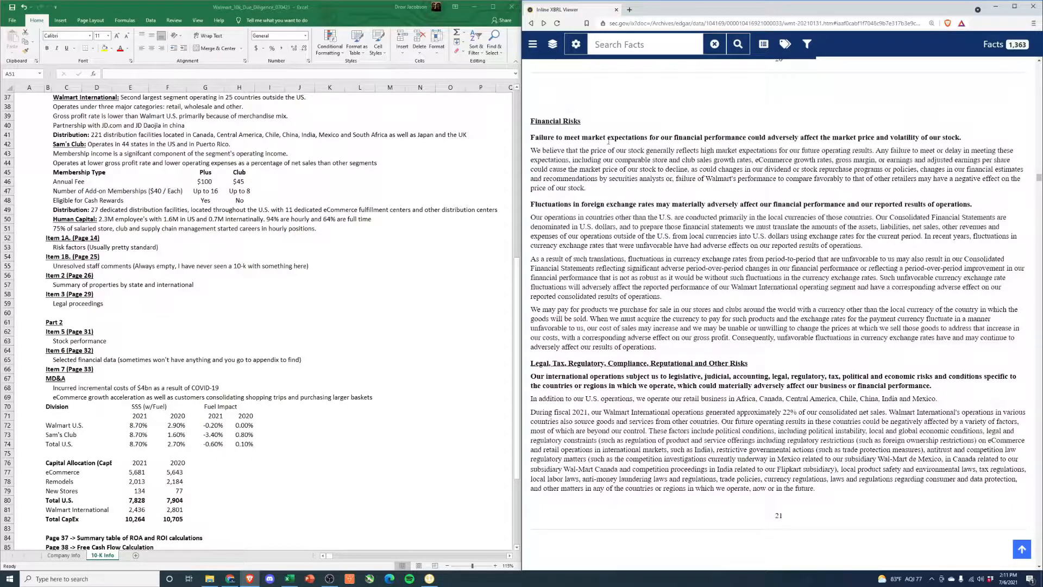
Skim the legal, tax, regulatory and litigation risk factors in the 10-K and continue to Item 1B, Unresolved Staff Comments
scroll(652, 284, "down", 15)
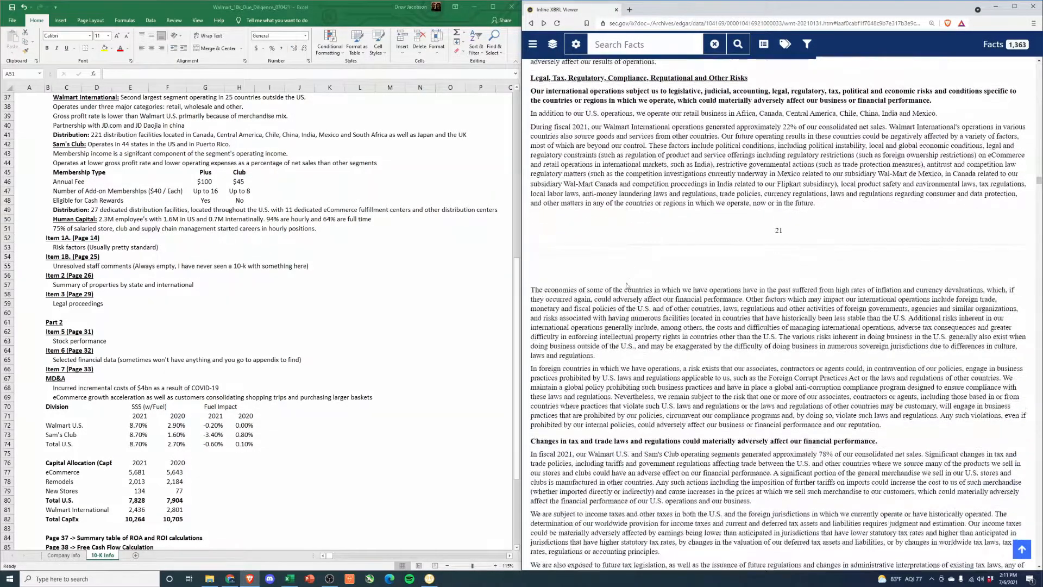
scroll(649, 348, "down", 20)
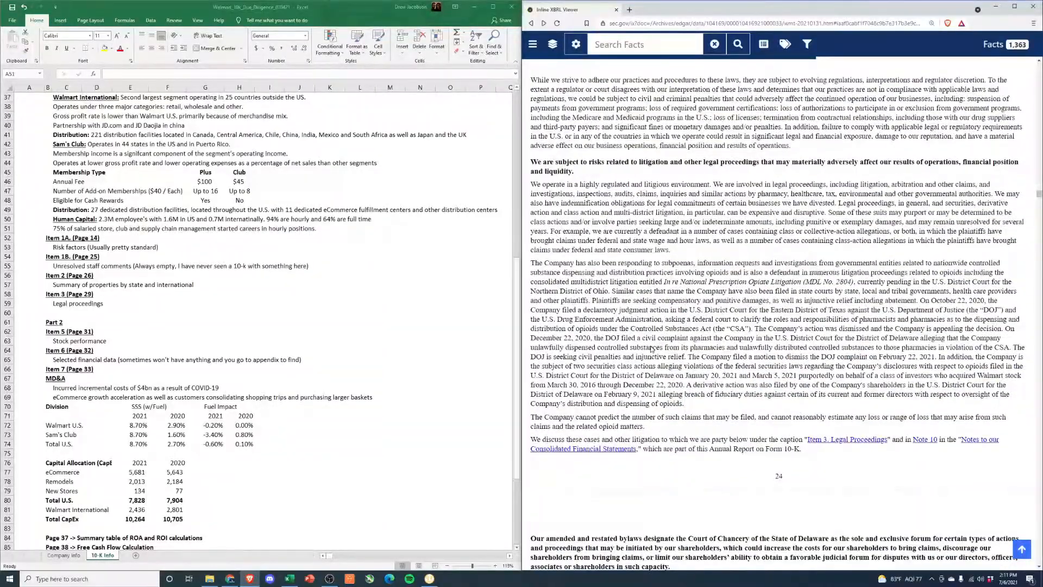
scroll(651, 348, "up", 10)
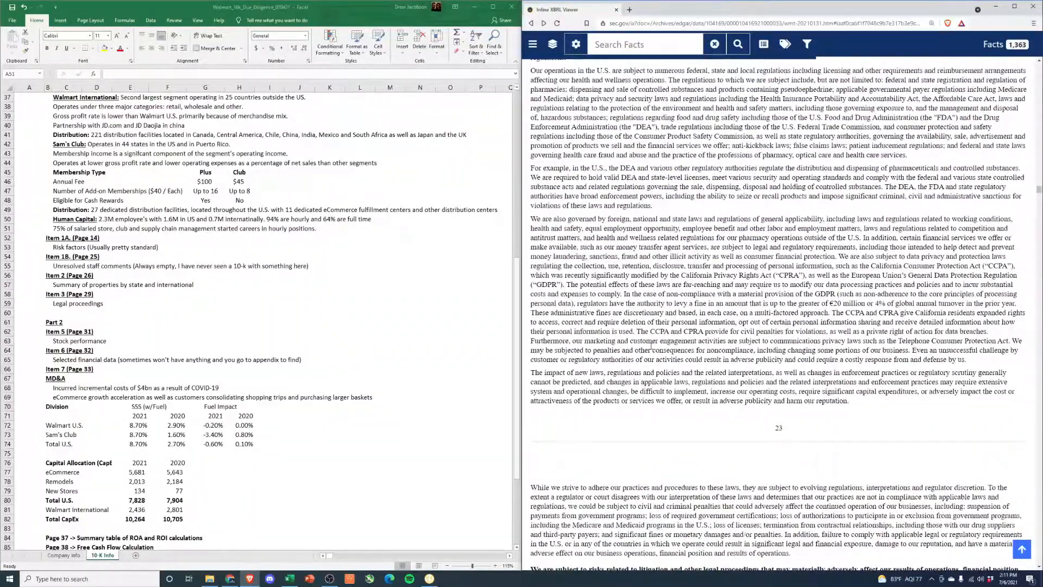
scroll(651, 345, "down", 9)
scroll(651, 345, "down", 10)
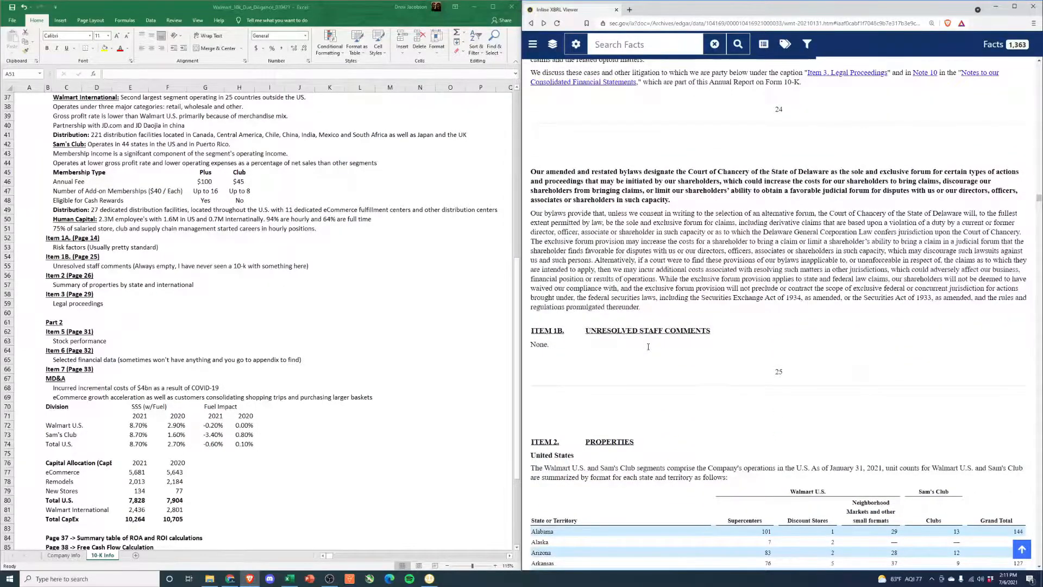
Look over the U.S. properties table under Item 2 in the 10-K and select the matching properties note in cell C57
scroll(648, 346, "down", 2)
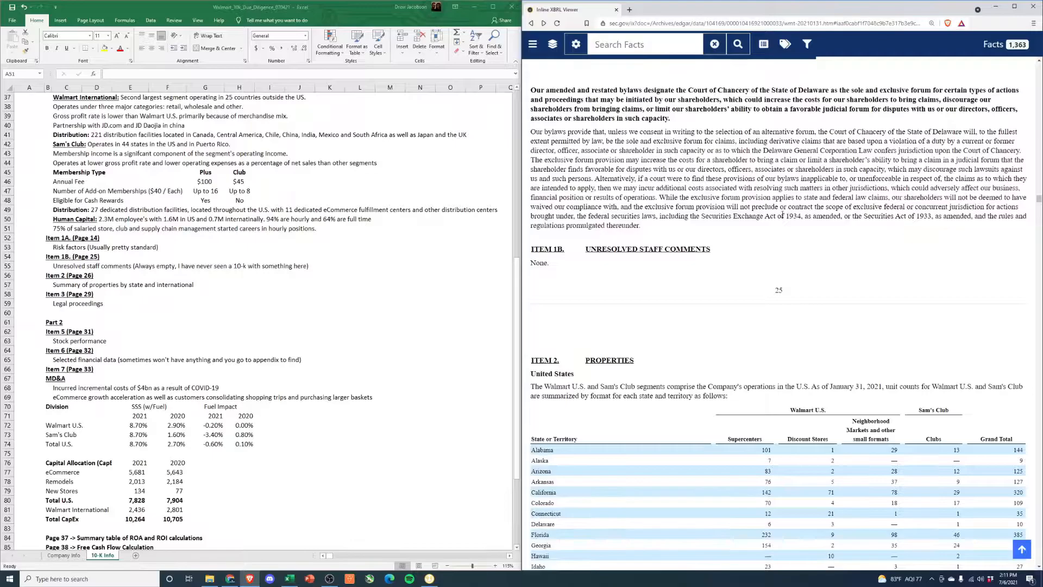
scroll(788, 216, "down", 5)
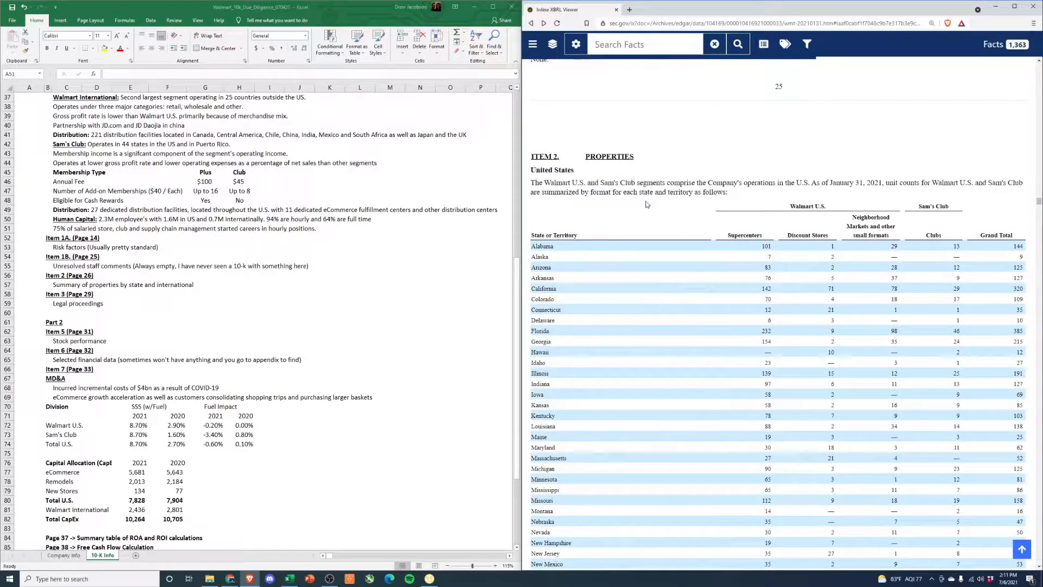
scroll(624, 205, "down", 4)
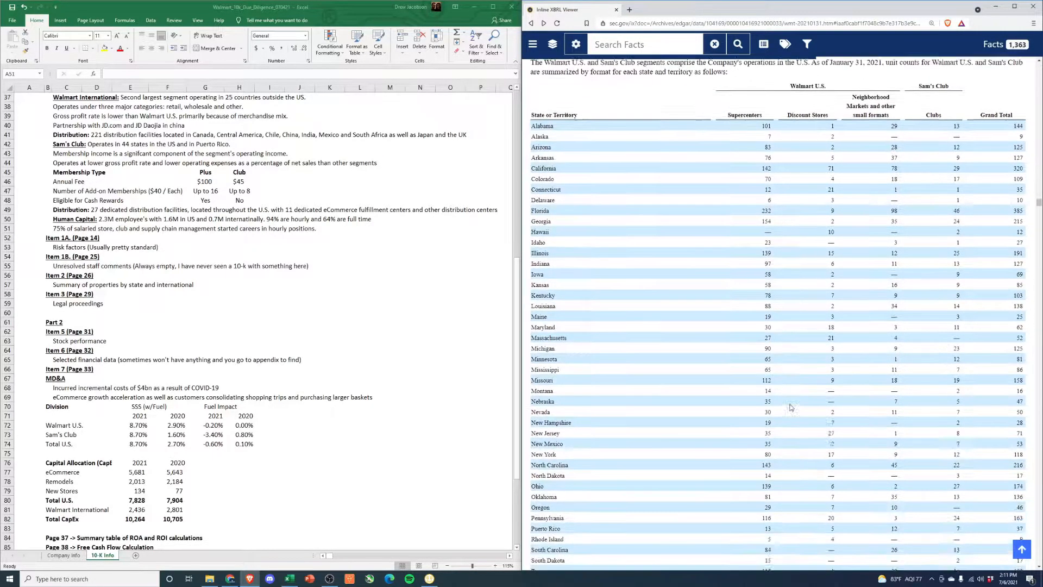
scroll(791, 407, "down", 3)
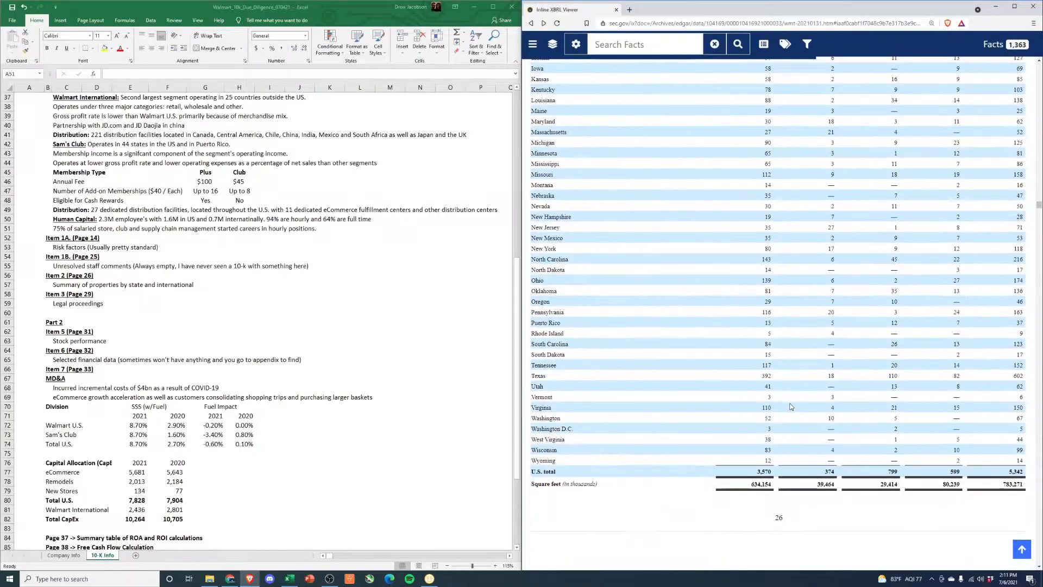
scroll(791, 408, "up", 5)
scroll(790, 407, "up", 1)
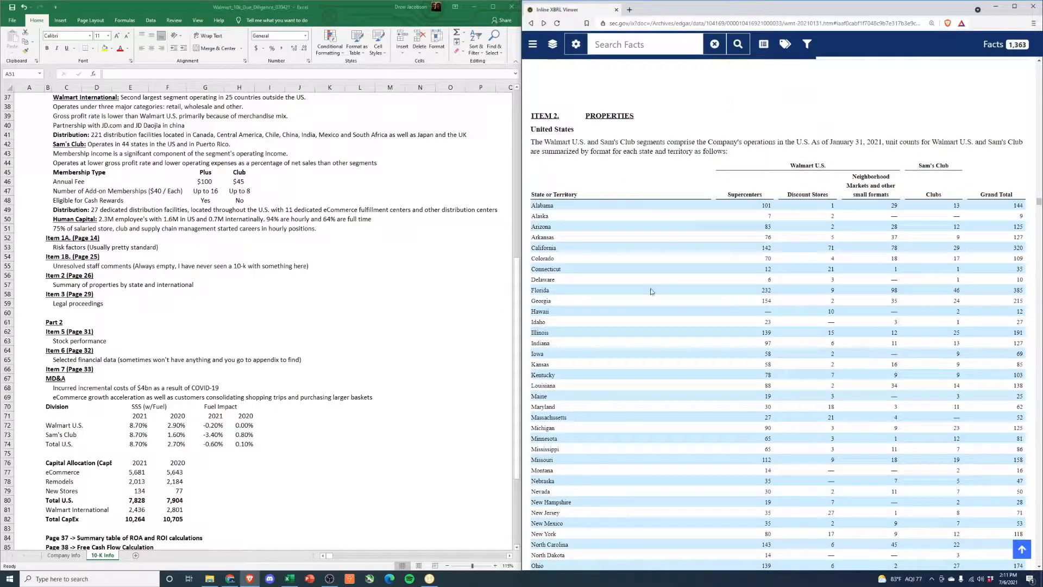
left_click(68, 340)
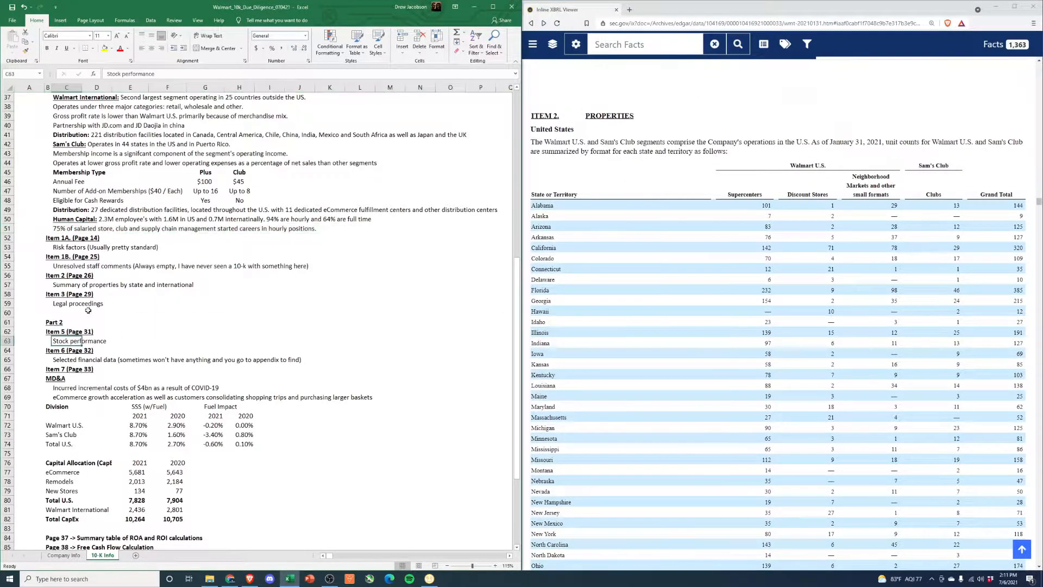
left_click(60, 284)
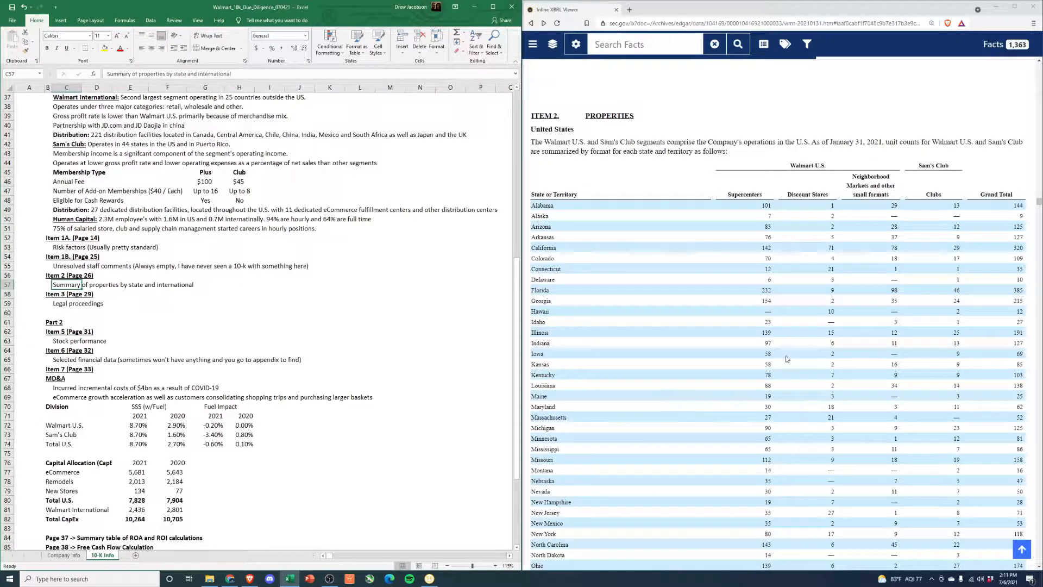
Review the Item 2 property tables in the 10-K by state, by international market, and for Owned and Leased Properties
scroll(697, 395, "down", 1)
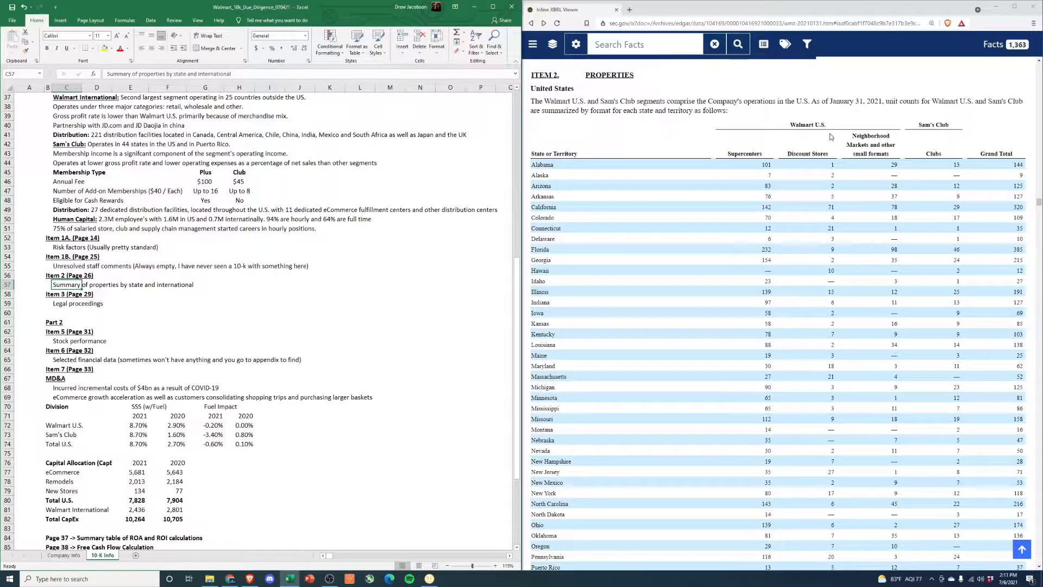
scroll(705, 348, "down", 3)
scroll(828, 361, "down", 6)
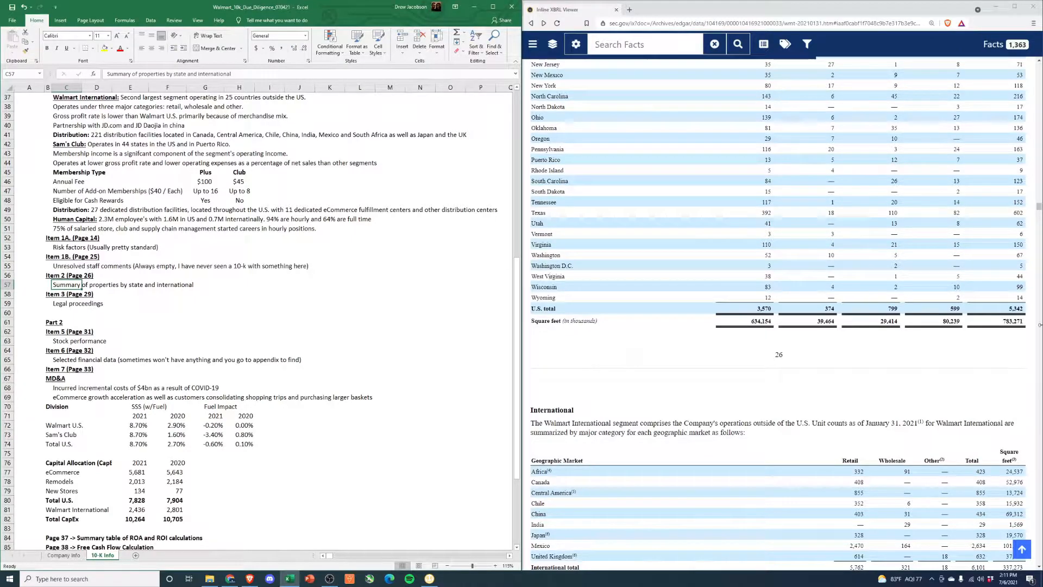
scroll(651, 297, "up", 8)
scroll(690, 288, "down", 10)
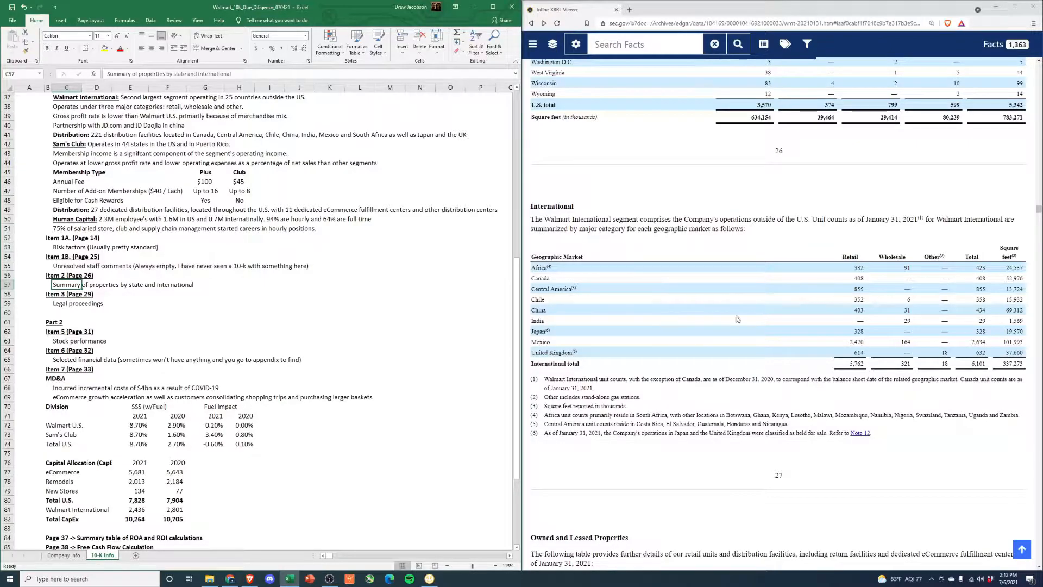
scroll(706, 309, "down", 5)
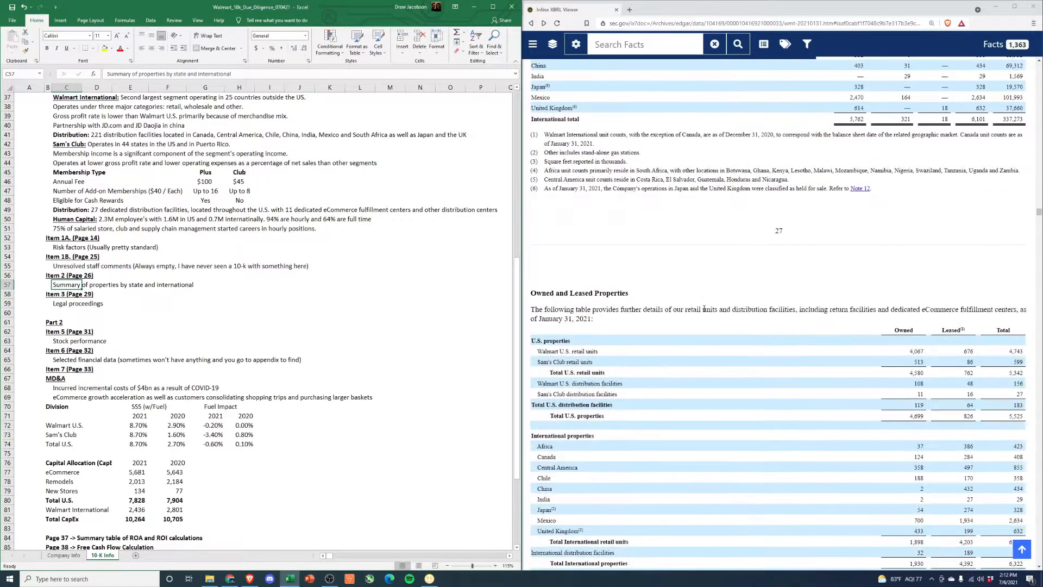
scroll(669, 306, "down", 2)
Show the Item 3 and Part 2 notes on the sheet and read Item 3, Legal Proceedings, in the 10-K
scroll(198, 292, "down", 4)
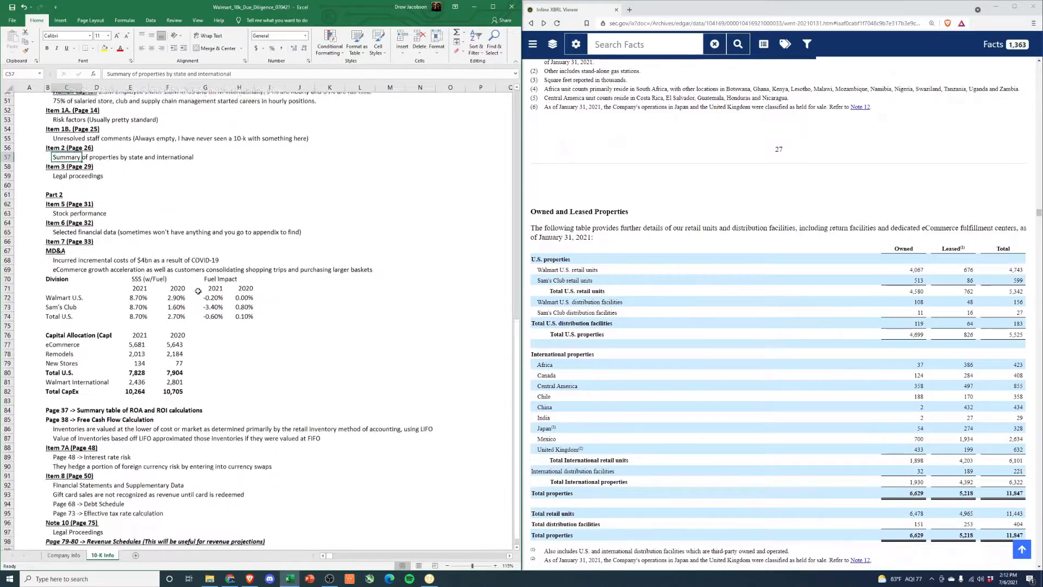
scroll(688, 291, "down", 7)
scroll(672, 286, "down", 1)
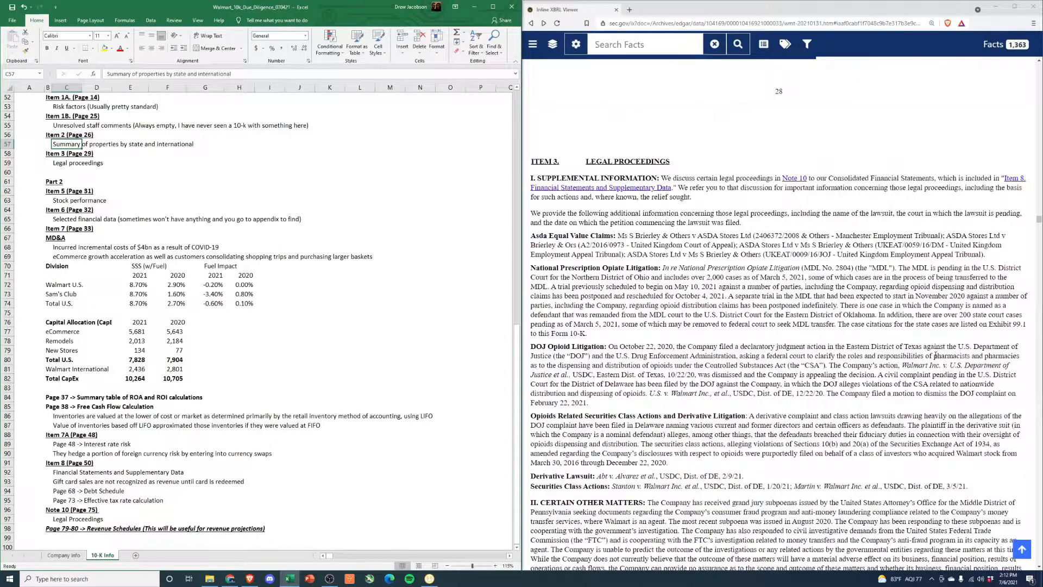
scroll(670, 247, "down", 3)
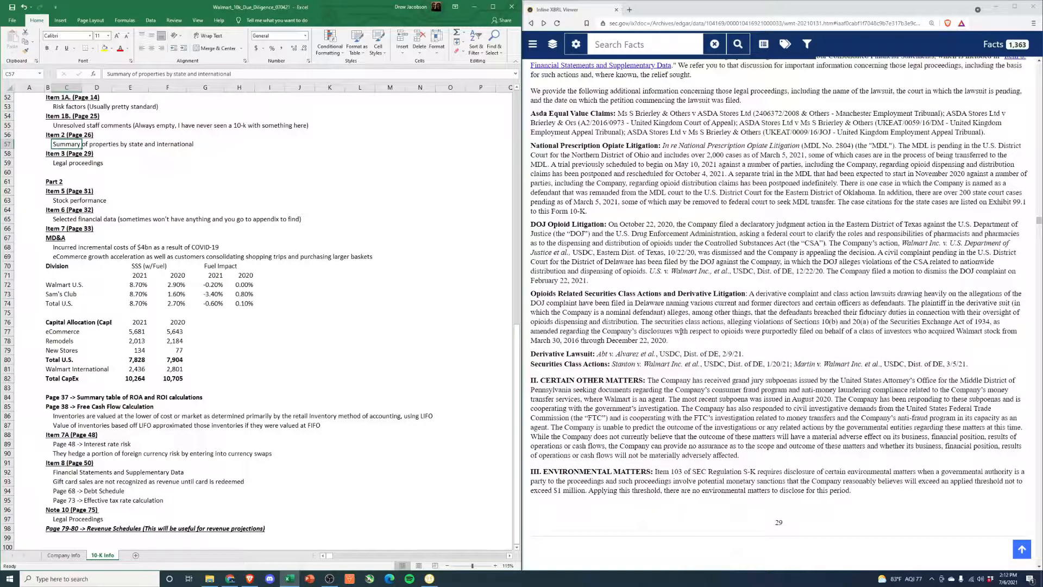
scroll(679, 316, "down", 1)
Go past Item 4 to Item 5 in Part II of the 10-K and examine the stock performance chart and its return table
scroll(676, 321, "down", 11)
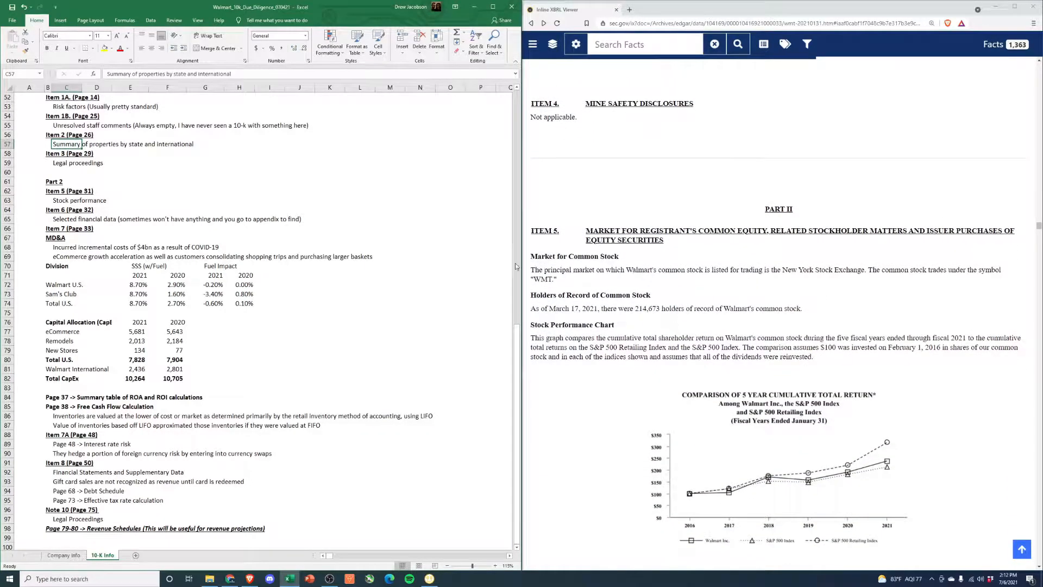
scroll(841, 288, "down", 2)
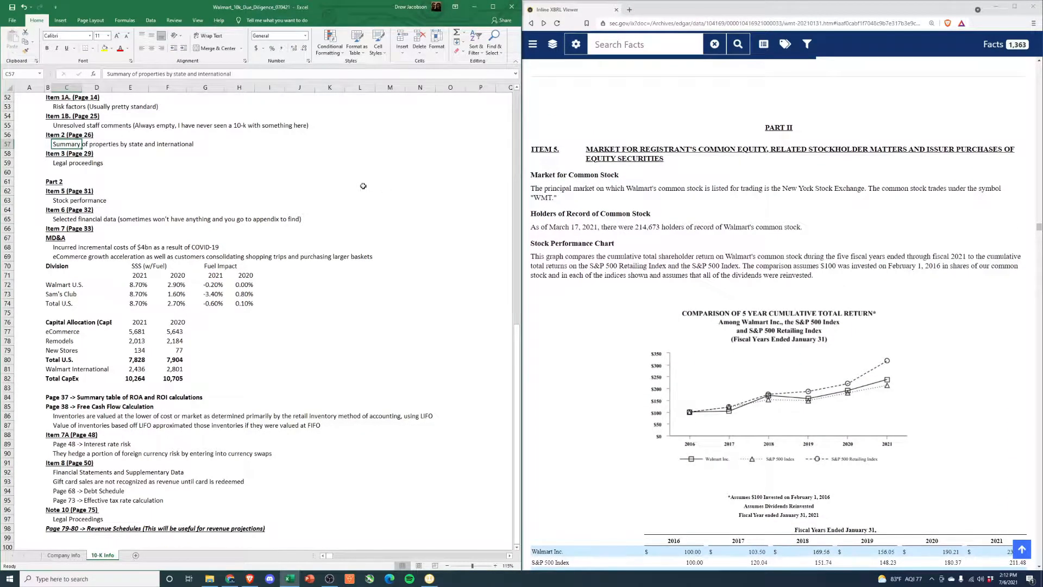
left_click_drag(313, 210, 340, 210)
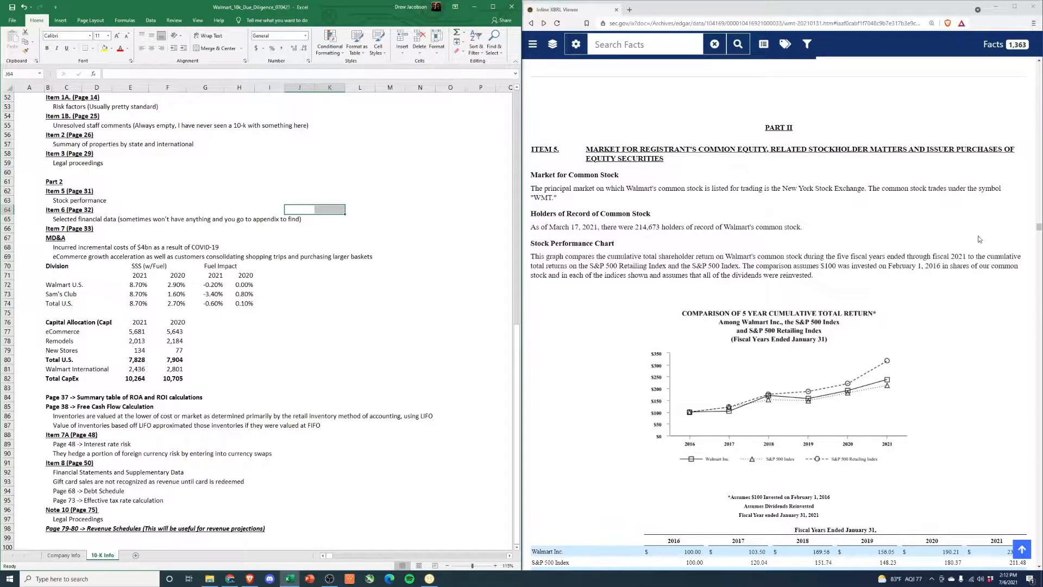
scroll(663, 465, "down", 3)
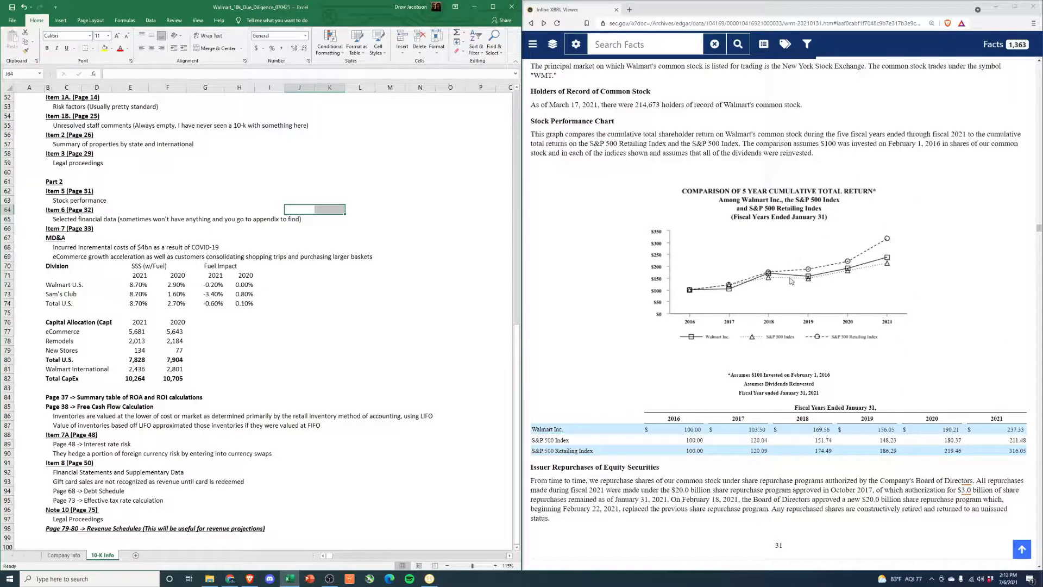
scroll(791, 281, "down", 3)
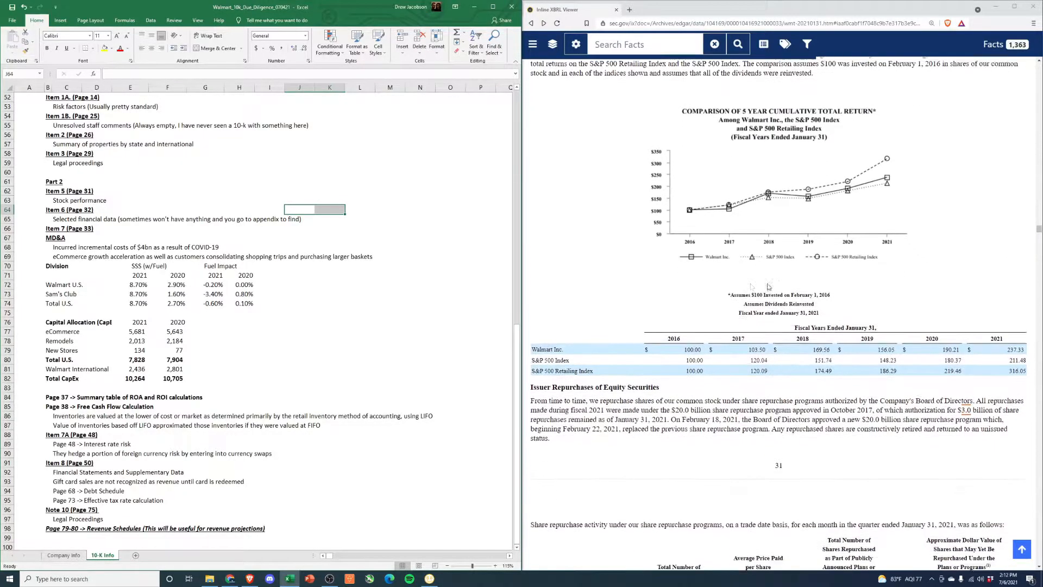
Review the issuer share repurchase table in the 10-K and read Item 6, Selected Financial Data
scroll(704, 255, "down", 2)
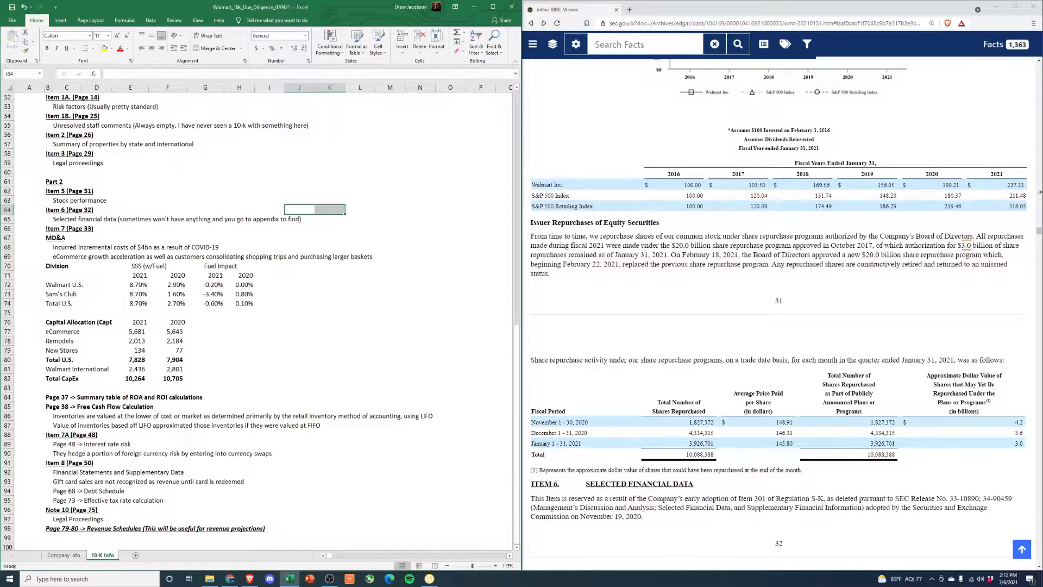
scroll(732, 305, "down", 2)
scroll(736, 351, "down", 2)
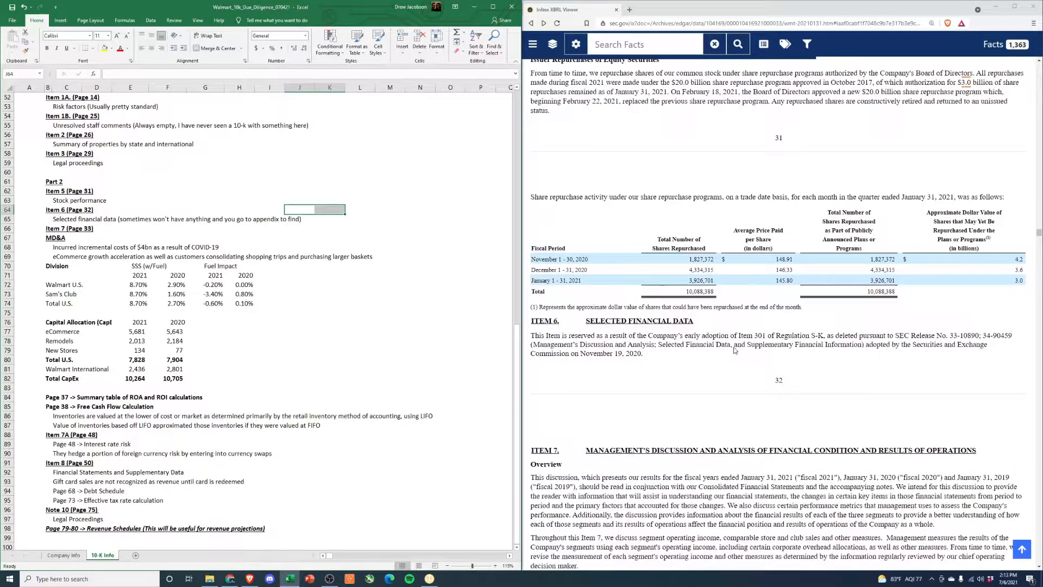
scroll(735, 351, "down", 2)
scroll(735, 351, "down", 1)
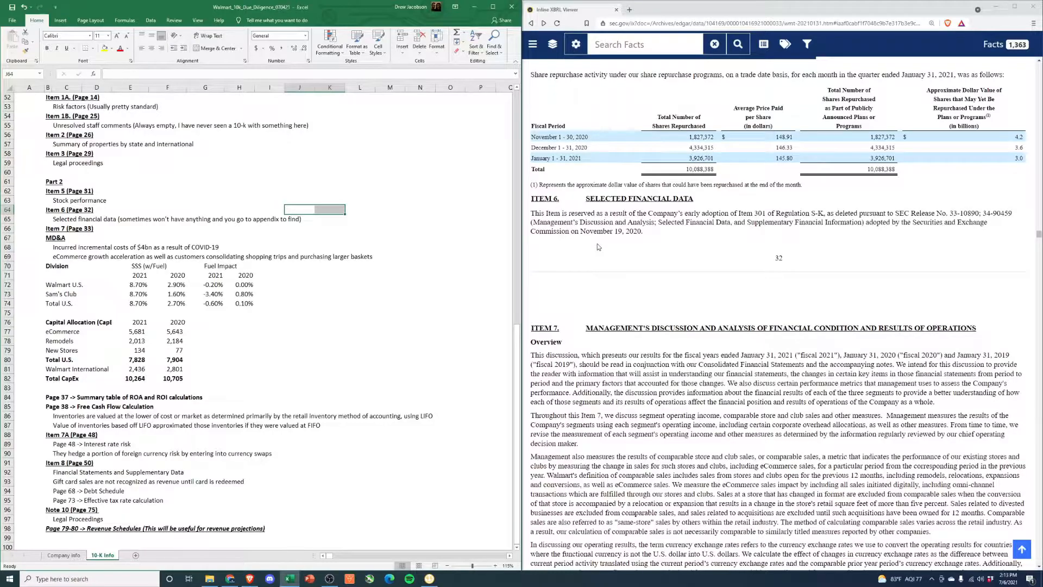
Read the Item 7 MD&A overview in the 10-K and highlight the Flipkart acquisition and Walmart Brazil divestiture bullets in turn
scroll(597, 247, "down", 3)
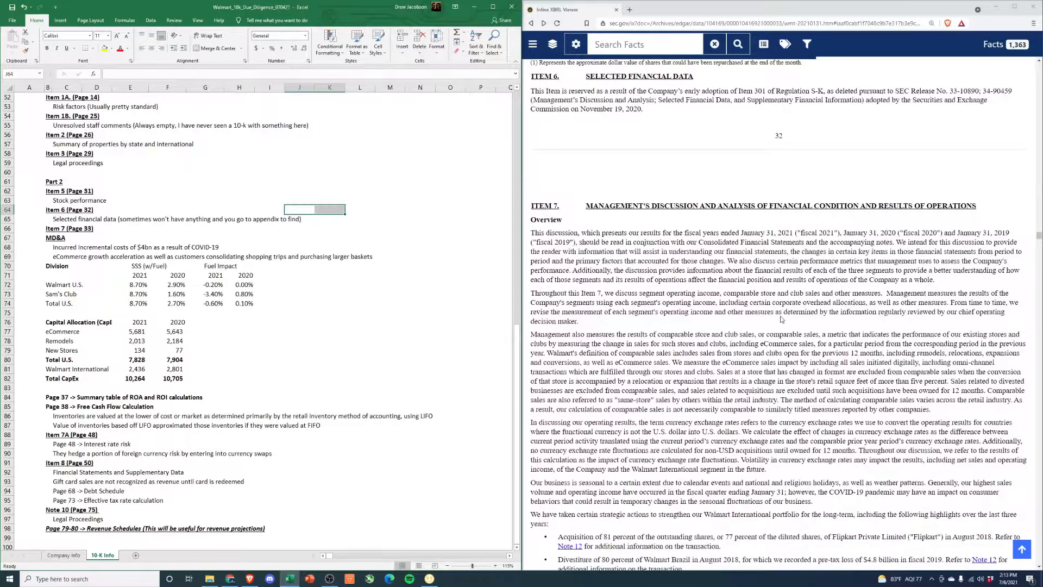
scroll(782, 316, "down", 2)
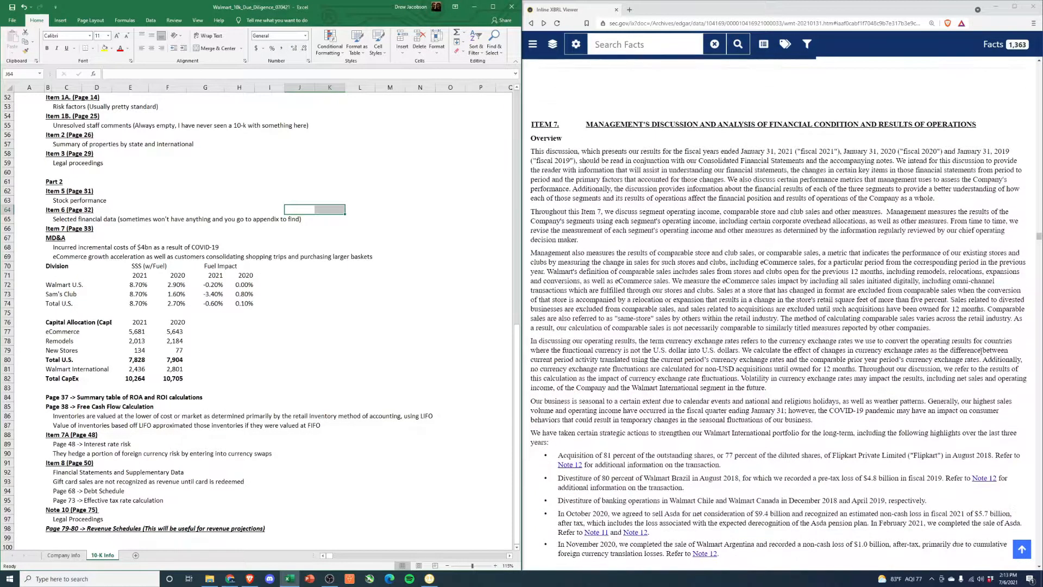
scroll(740, 408, "down", 2)
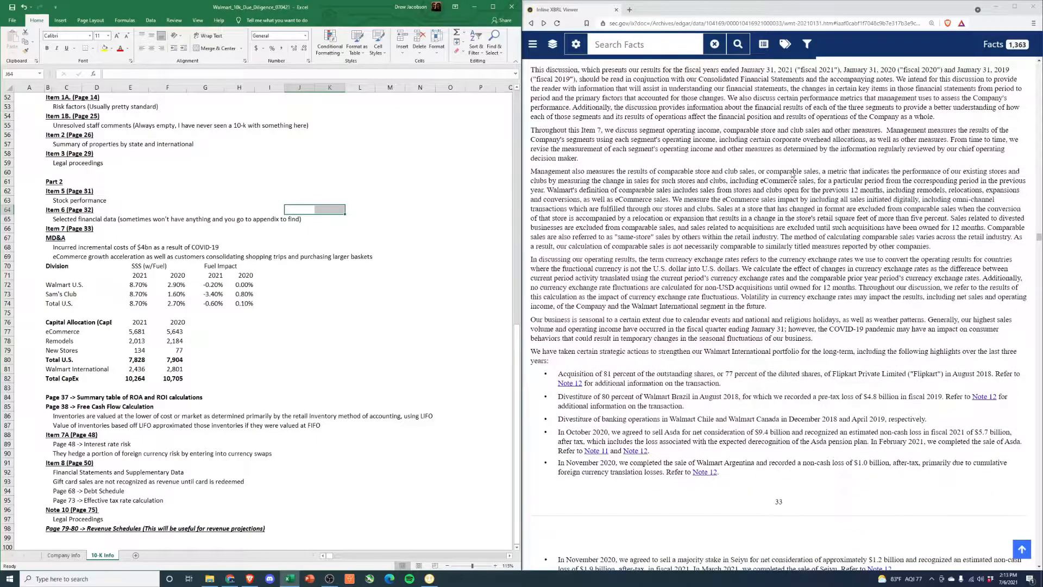
left_click_drag(561, 374, 980, 373)
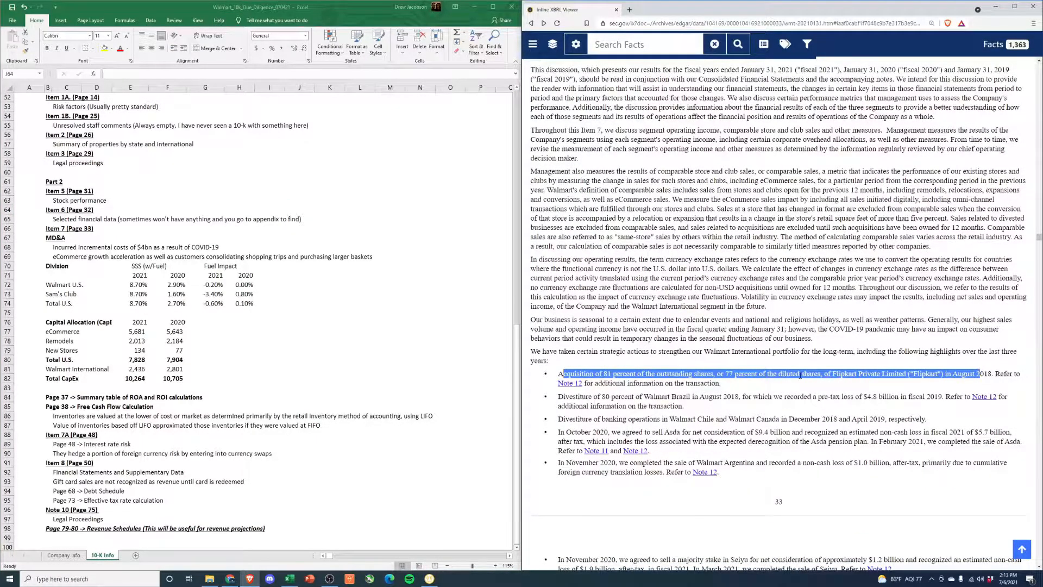
scroll(802, 375, "down", 3)
left_click_drag(565, 274, 932, 277)
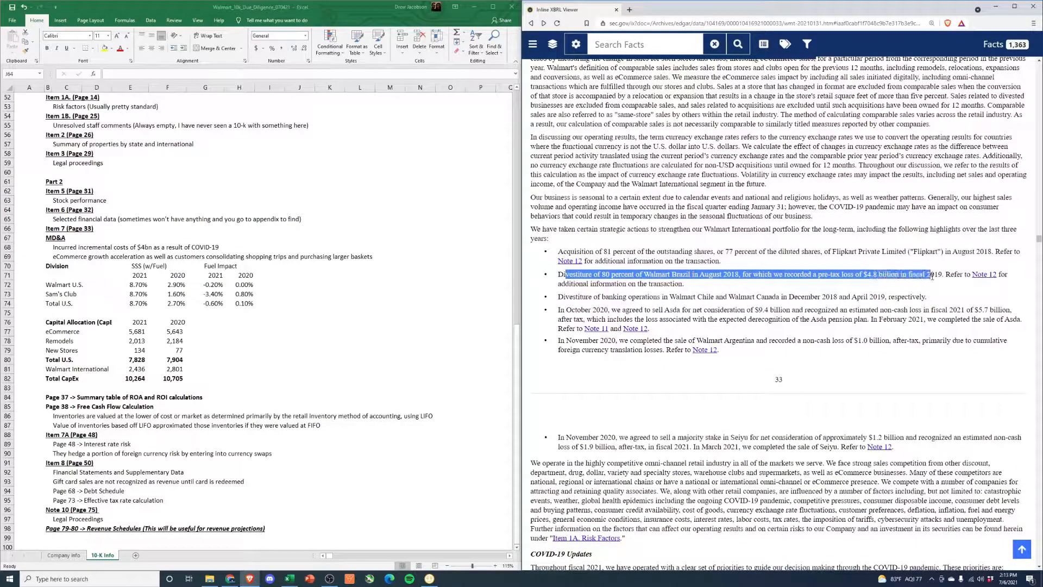
Highlight the bullet on the Walmart Chile and Canada banking divestitures, and the Walmart Brazil divestiture wording above it
left_click_drag(565, 296, 902, 297)
scroll(593, 293, "down", 2)
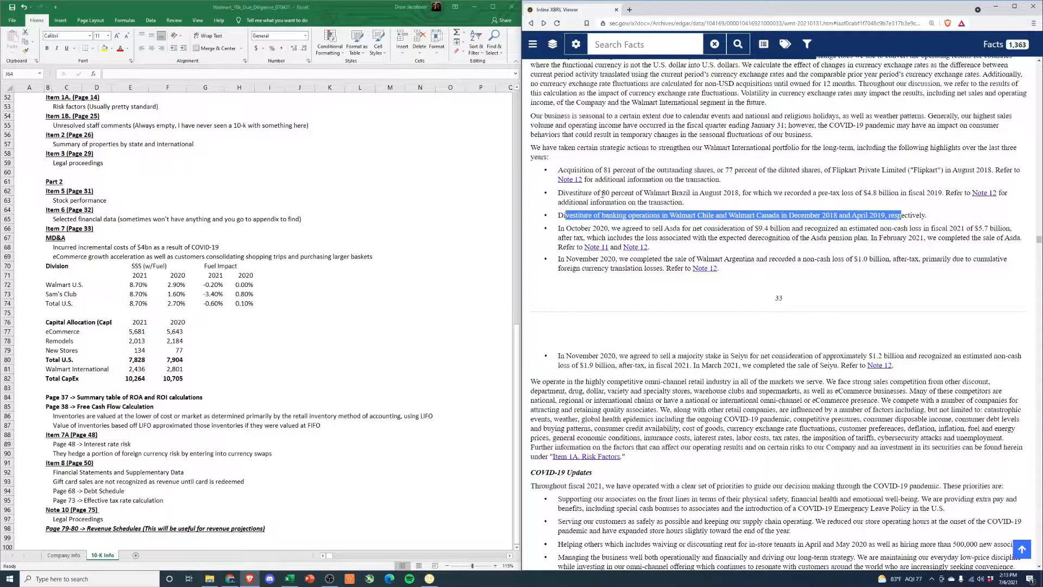
left_click_drag(576, 193, 692, 193)
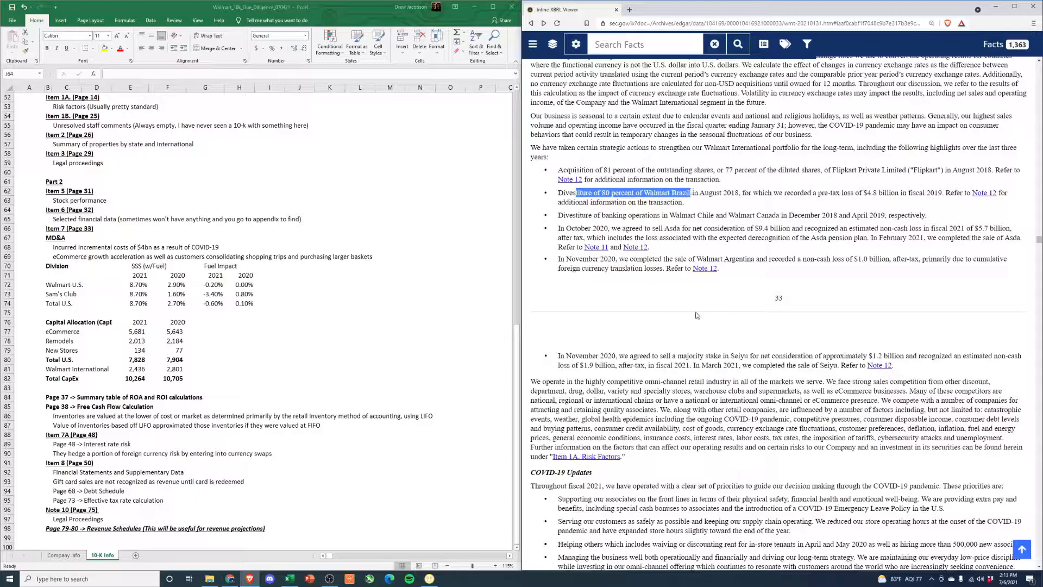
Read the COVID-19 Updates section of the 10-K and highlight the wording on incremental costs incurred in fiscal 2021
scroll(766, 331, "down", 3)
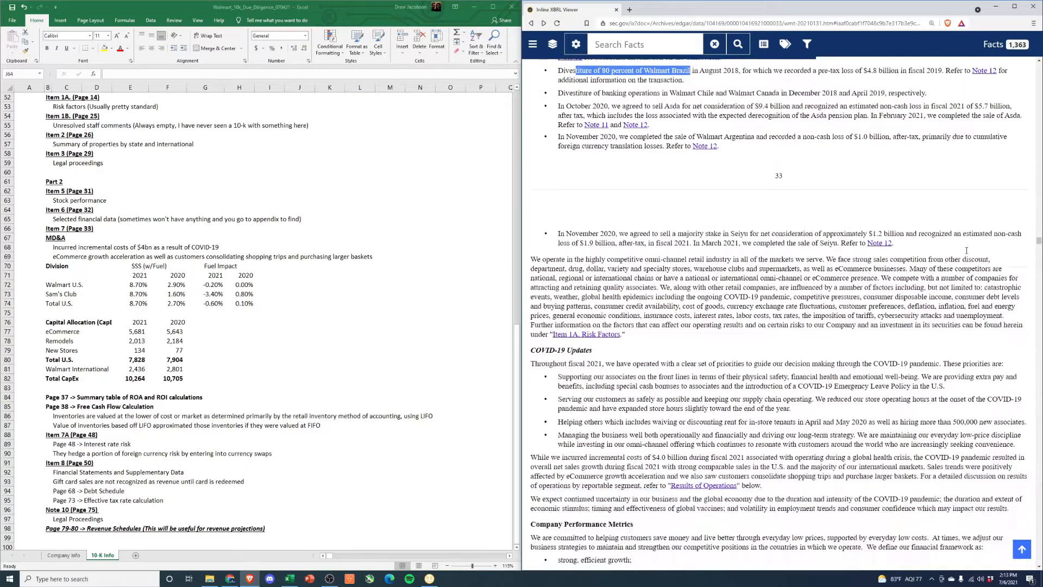
scroll(876, 267, "down", 1)
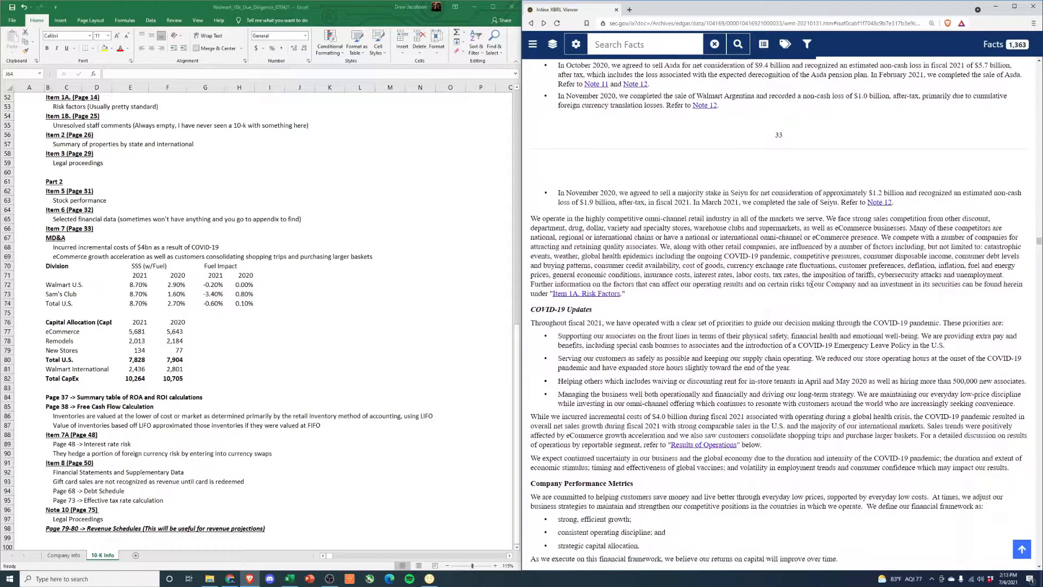
scroll(652, 440, "down", 2)
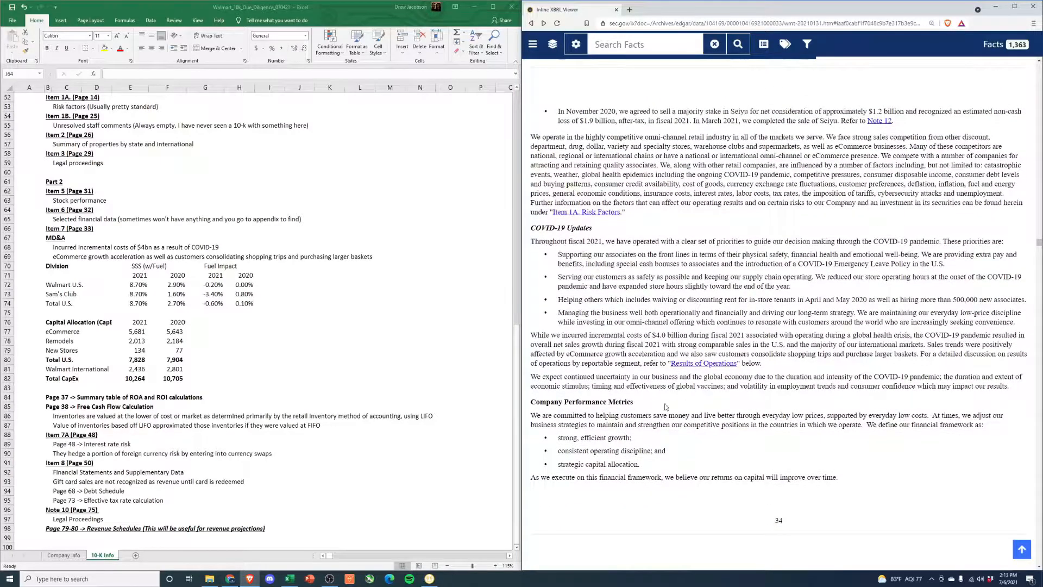
left_click_drag(568, 335, 786, 335)
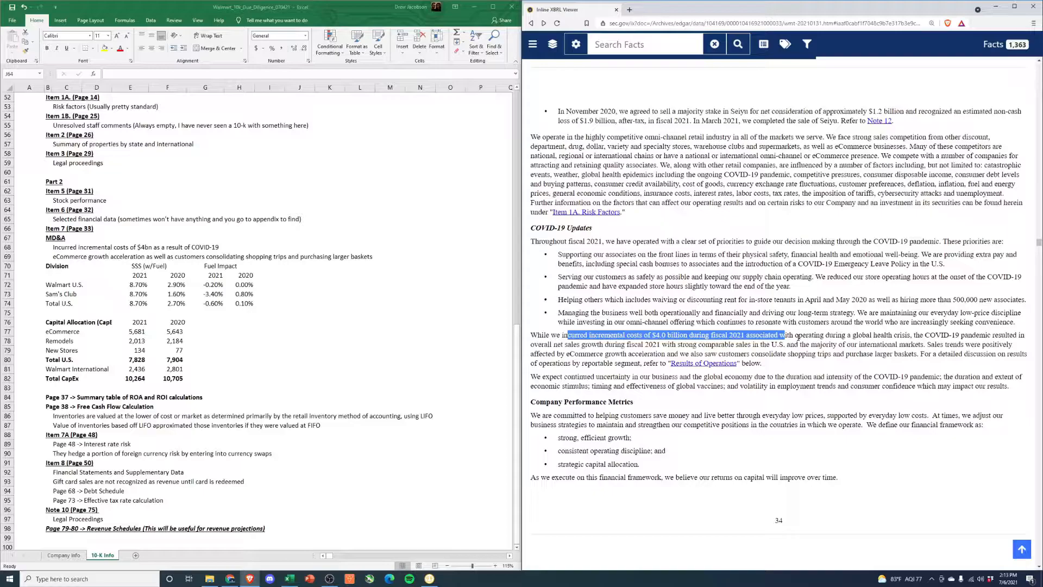
left_click(636, 301)
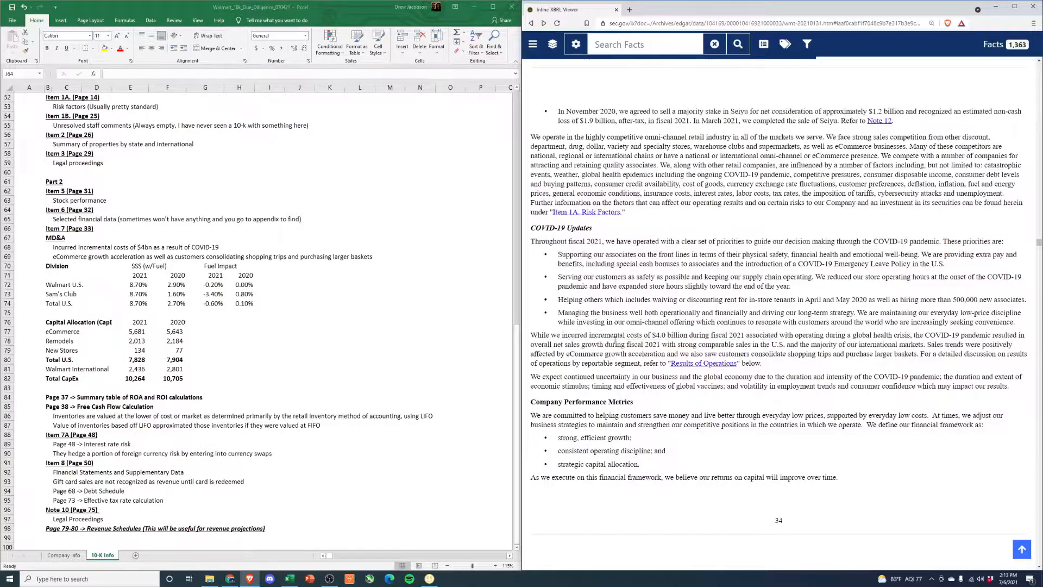
Examine the calendar comparable sales table under Strong, Efficient Growth, highlighting Sam's Club's 2021 with-fuel and fuel-impact figures and the 2021 with-fuel column
scroll(706, 299, "down", 5)
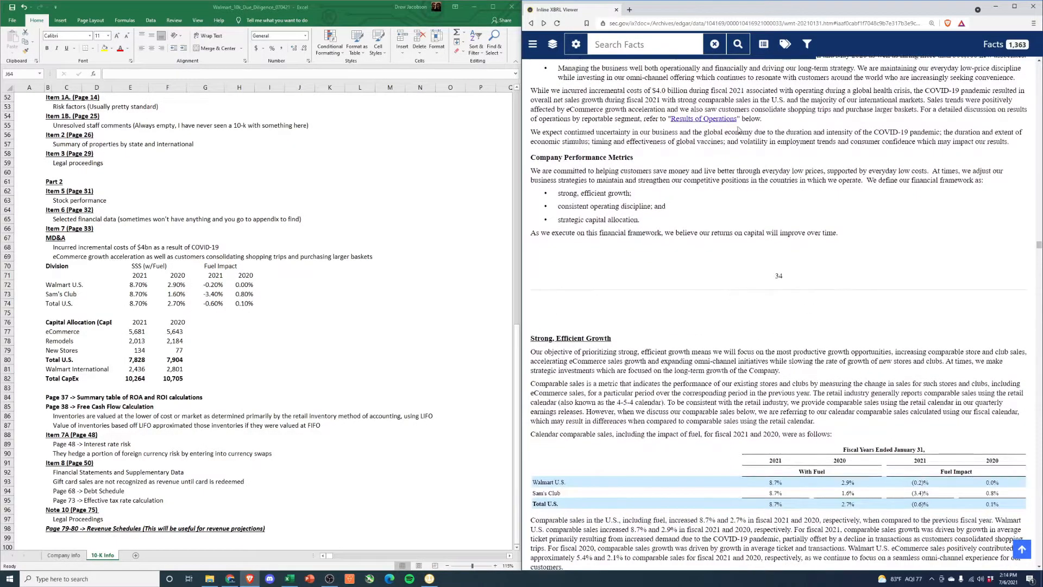
scroll(697, 296, "down", 2)
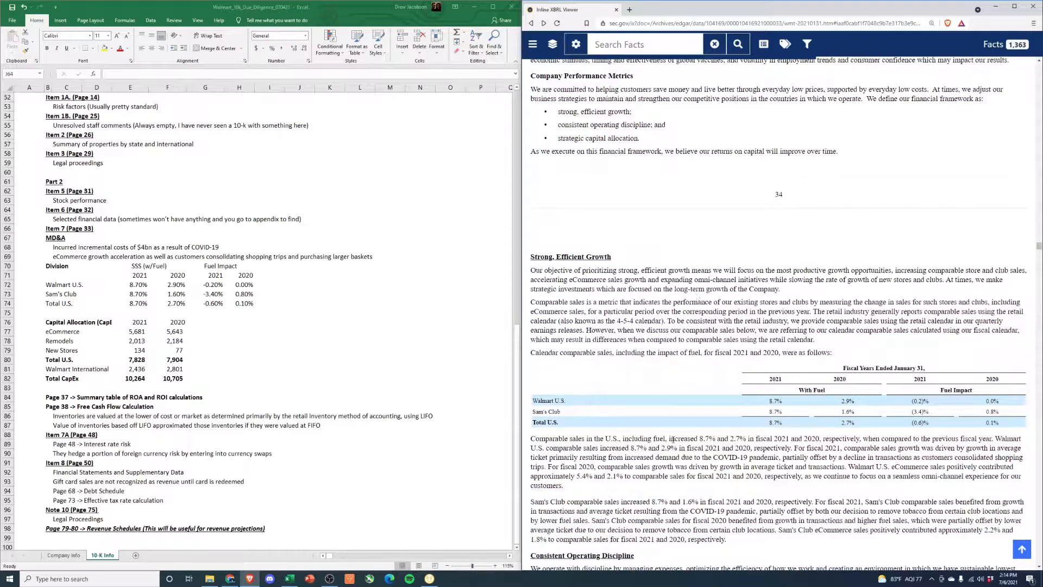
scroll(730, 249, "down", 2)
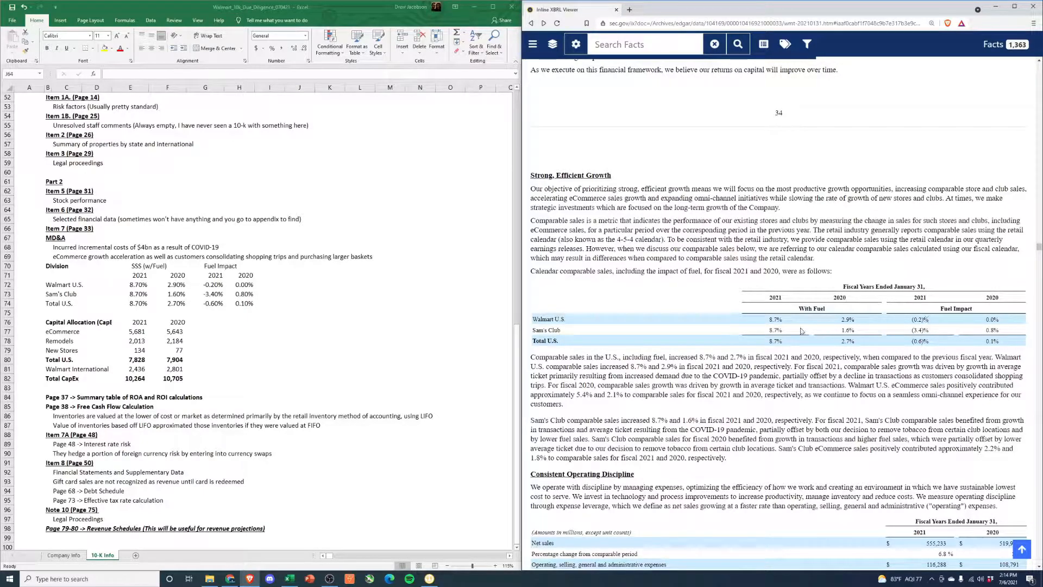
left_click_drag(768, 331, 787, 334)
left_click_drag(912, 330, 930, 333)
left_click_drag(891, 395, 887, 395)
scroll(676, 286, "down", 2)
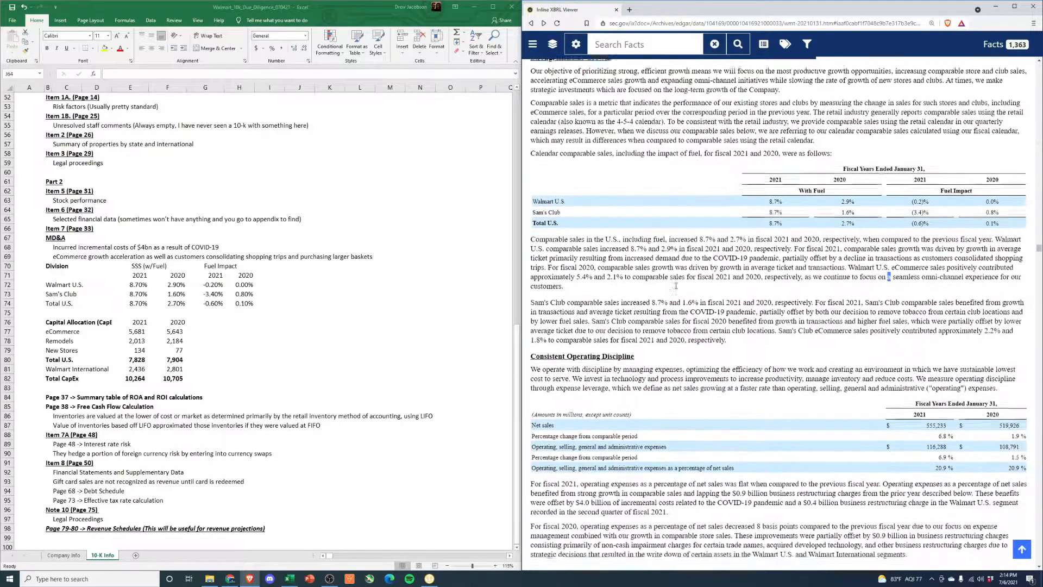
left_click_drag(770, 198, 796, 220)
left_click(797, 220)
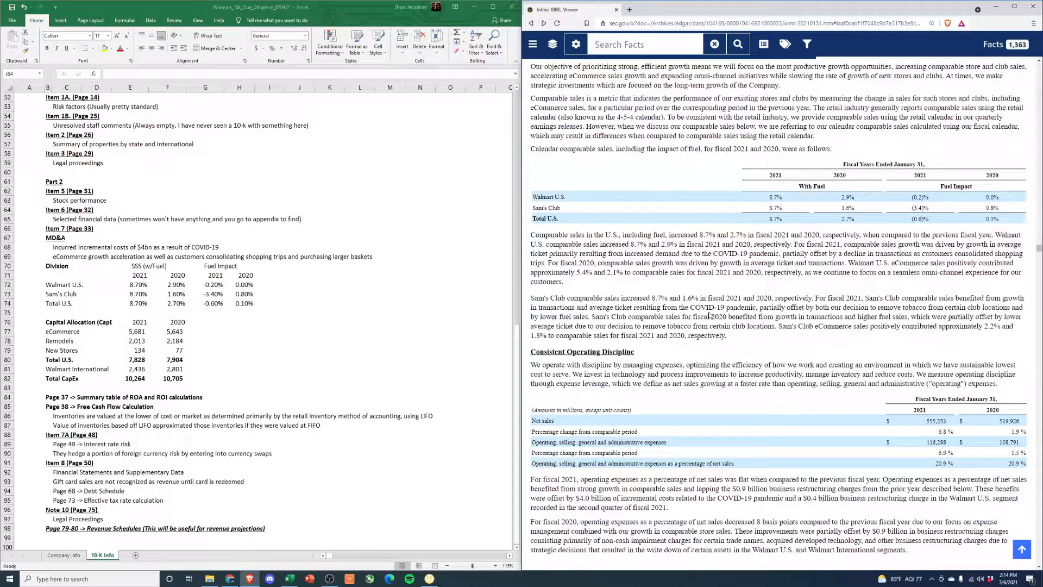
Review the operating expense table under Consistent Operating Discipline and the capital expenditure table under Strategic Capital Allocation
scroll(709, 315, "down", 3)
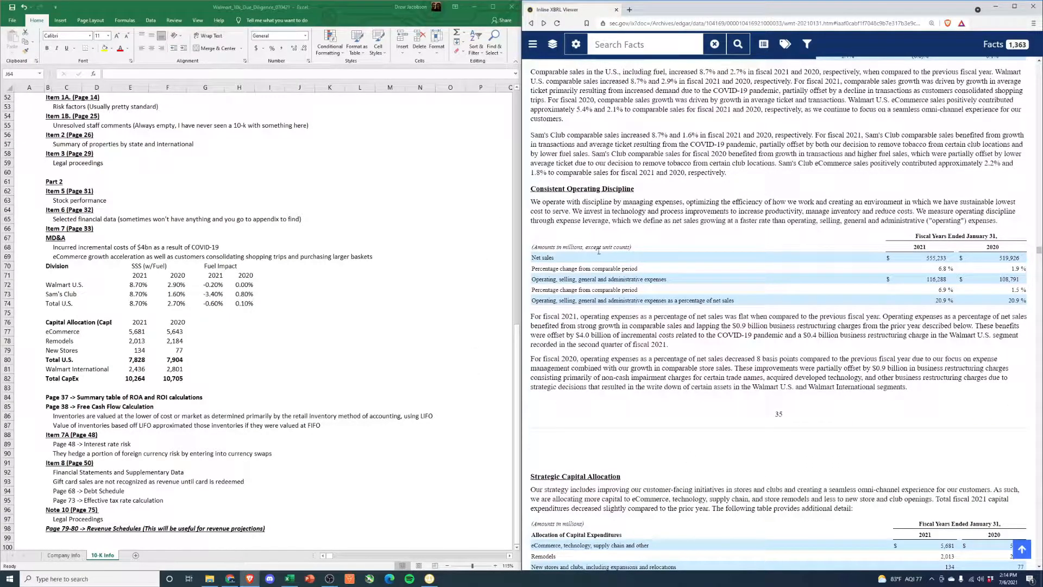
scroll(583, 277, "down", 4)
scroll(940, 238, "down", 2)
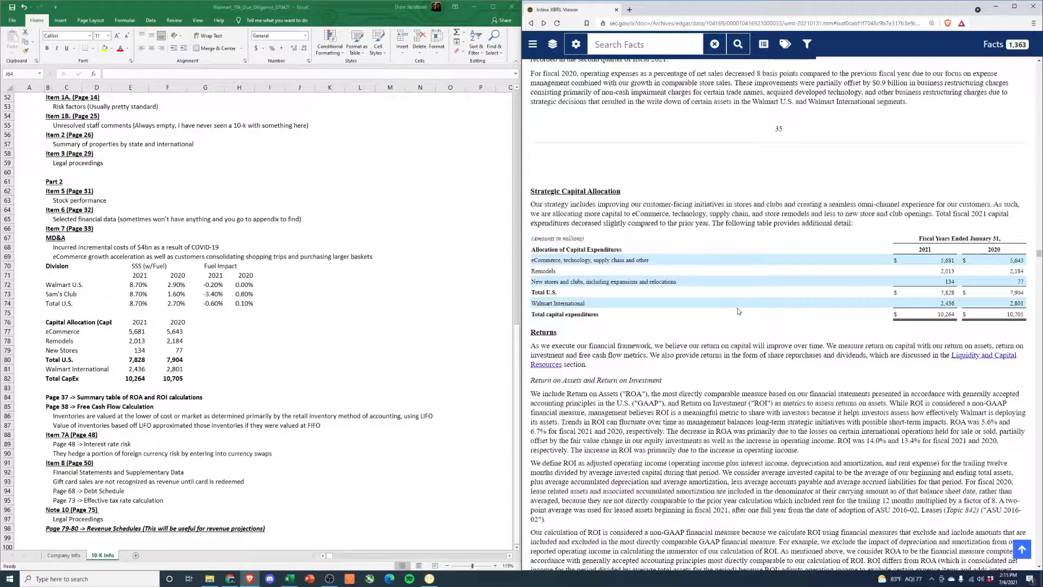
Show the remaining 10-K notes on the sheet, examine the ROA and ROI calculation tables in the 10-K, and highlight the 2021 ROA
scroll(296, 343, "down", 2)
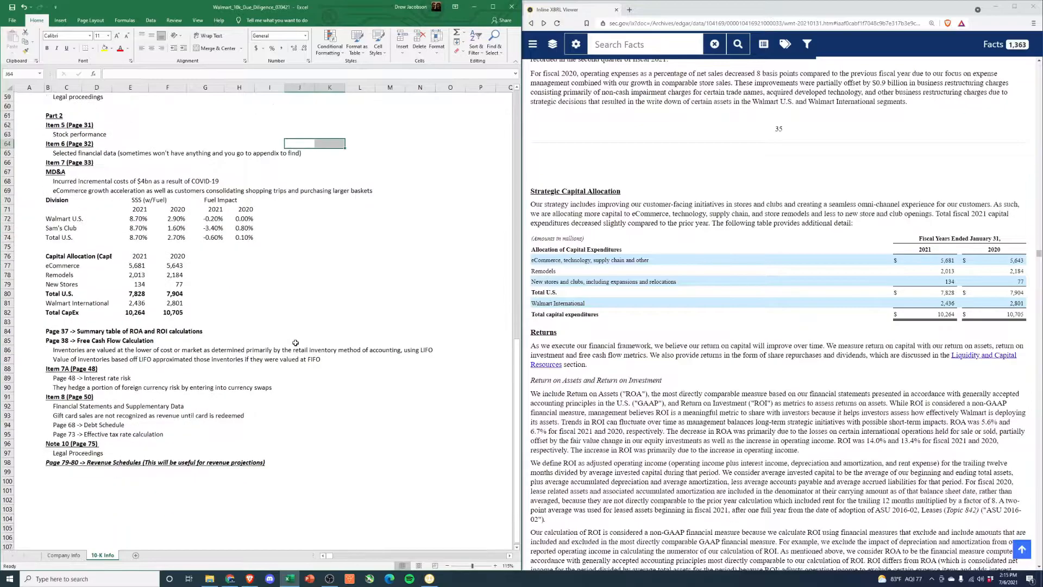
scroll(296, 343, "down", 2)
left_click(682, 384)
scroll(681, 385, "down", 6)
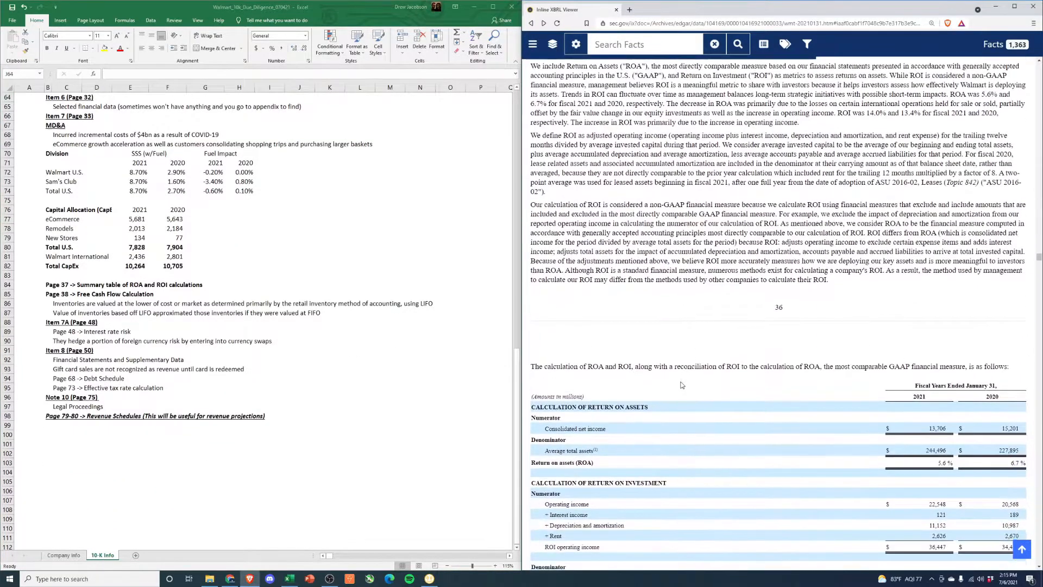
scroll(682, 384, "down", 5)
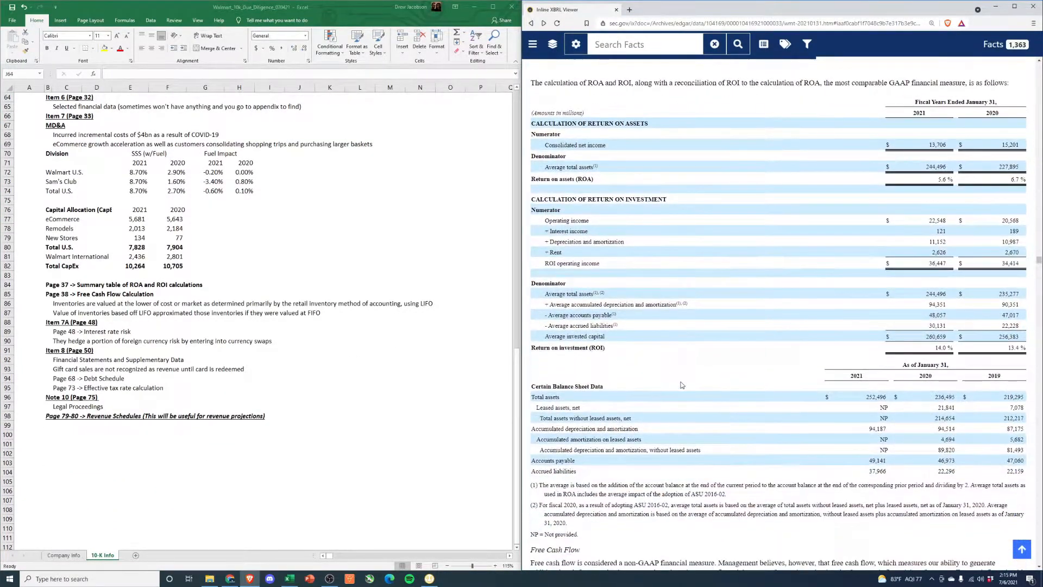
scroll(682, 384, "down", 1)
scroll(621, 369, "up", 2)
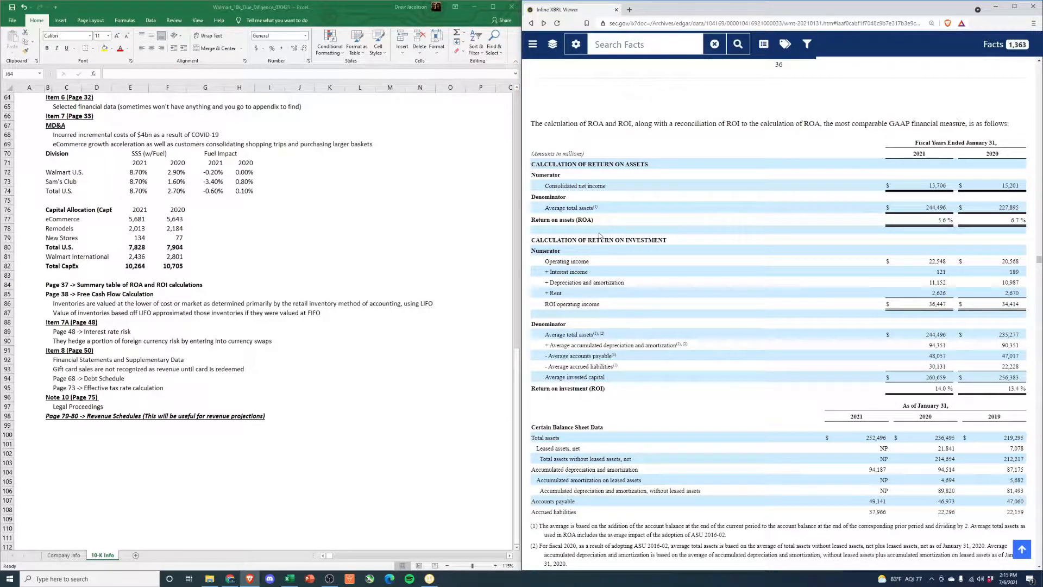
left_click_drag(956, 223, 937, 222)
scroll(709, 281, "down", 1)
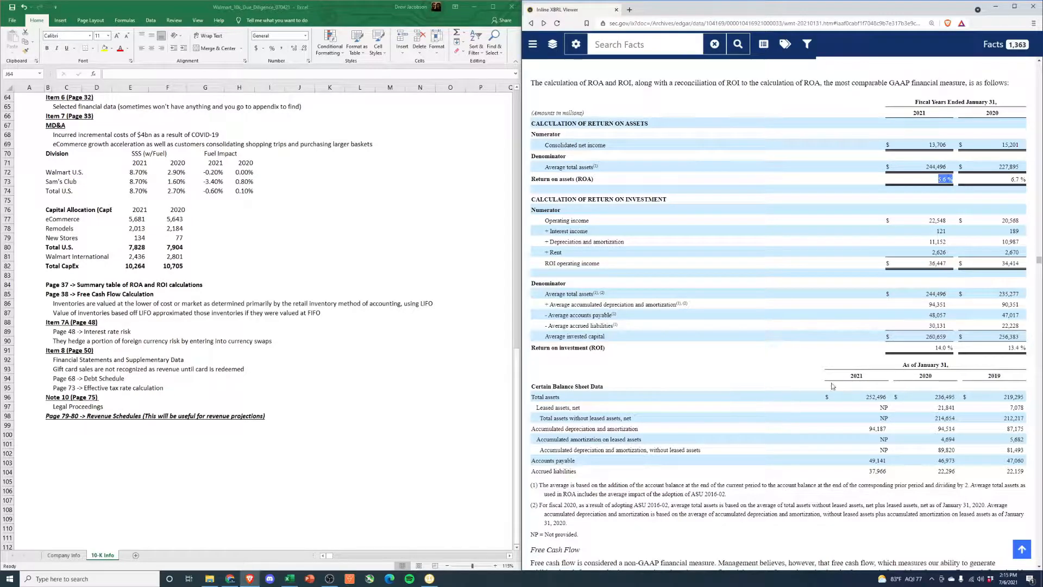
Select the Page 37 note on the summary table of ROA and ROI calculations in the 10-K Info sheet
left_click(102, 556)
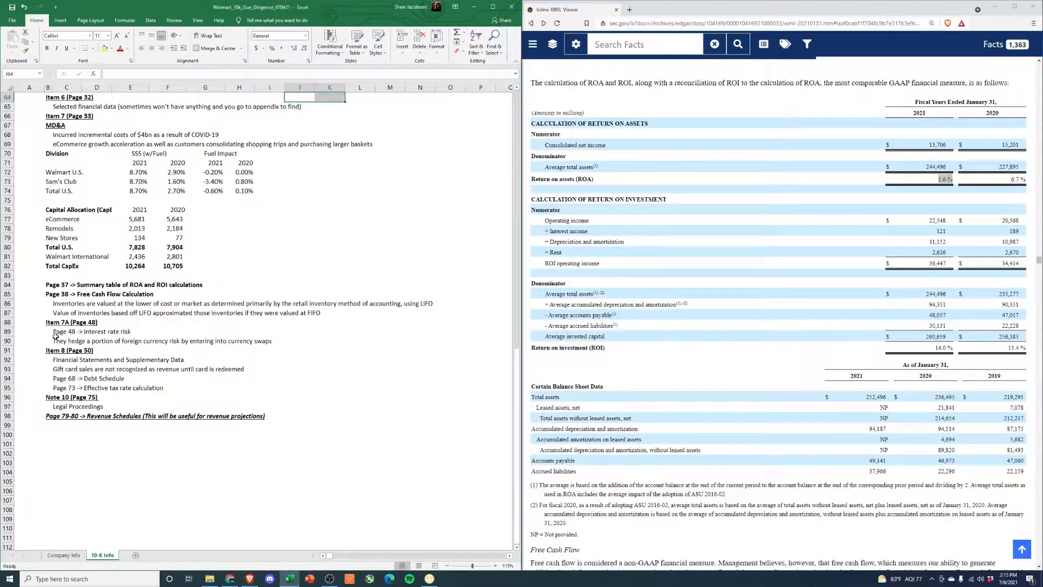
left_click(50, 293)
left_click(48, 285)
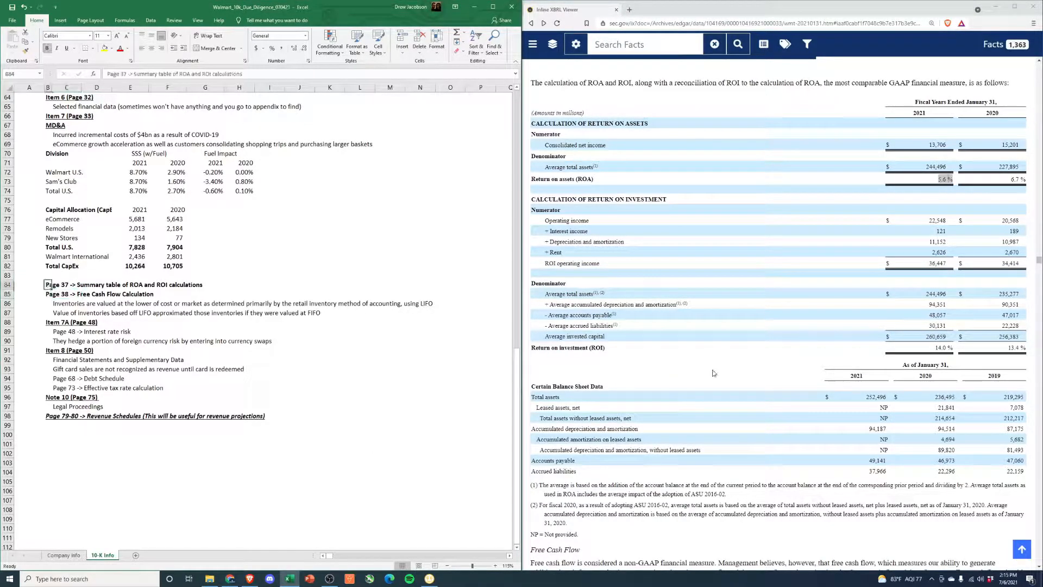
Examine the free cash flow reconciliation in the 10-K, highlighting operating cash, payments for property and equipment, and the 2021 free cash flow
scroll(730, 370, "down", 10)
scroll(717, 375, "down", 3)
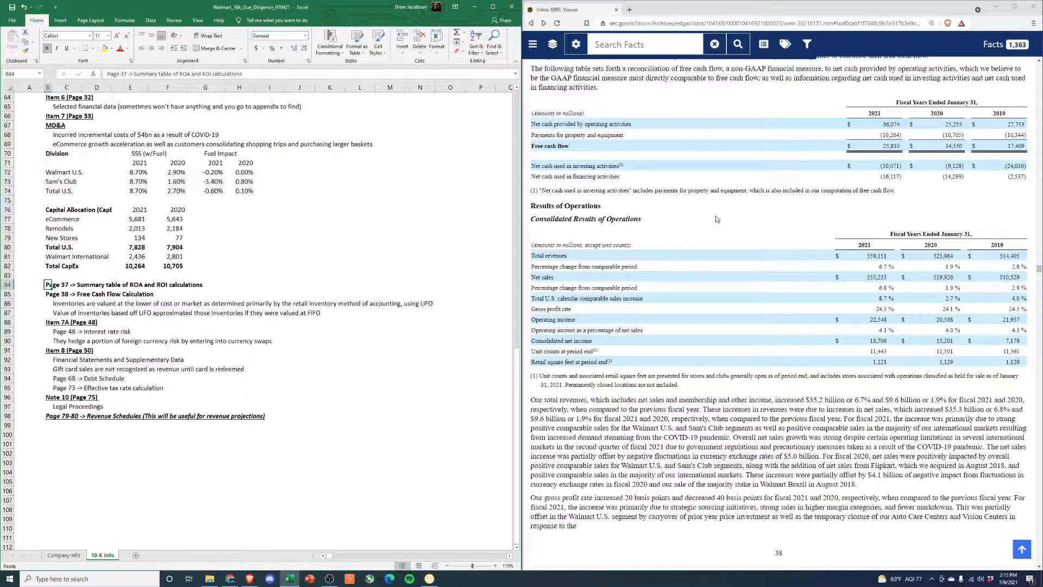
left_click_drag(553, 125, 632, 124)
left_click_drag(558, 135, 624, 136)
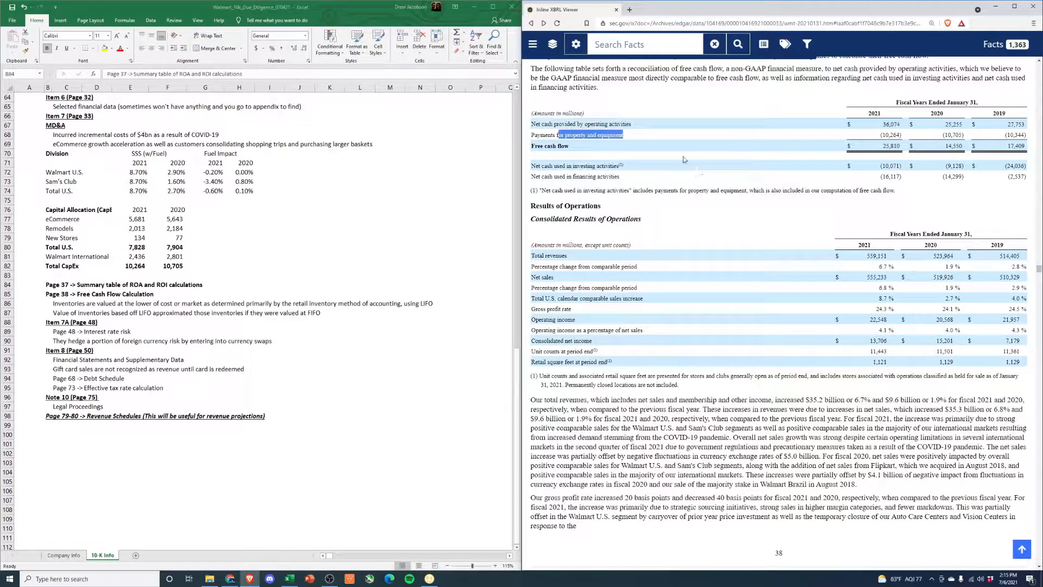
left_click_drag(553, 124, 672, 128)
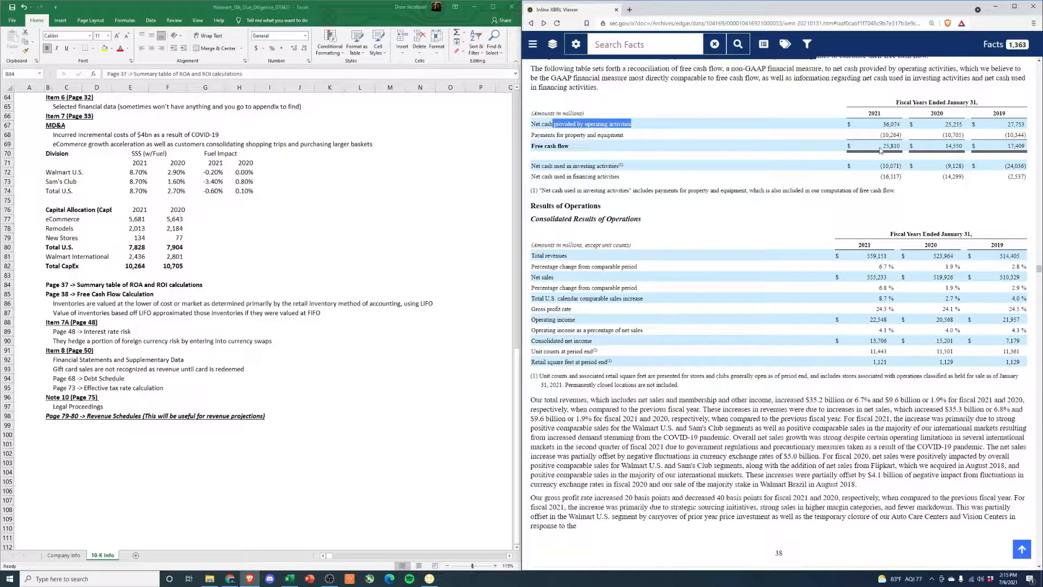
left_click_drag(907, 153, 881, 152)
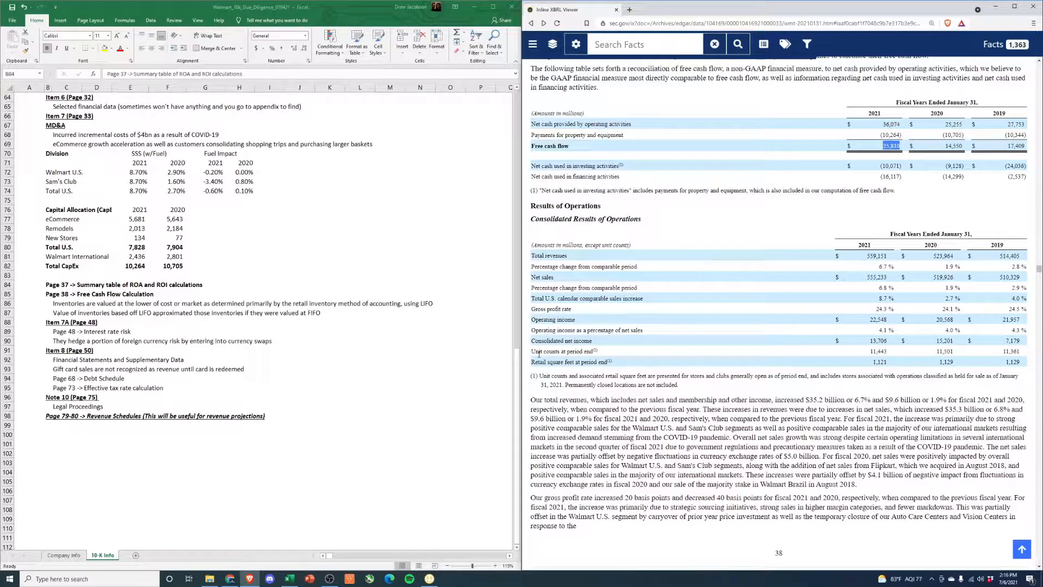
Go through the consolidated Results of Operations and examine the Walmart U.S. Segment table and its commentary
scroll(679, 256, "down", 2)
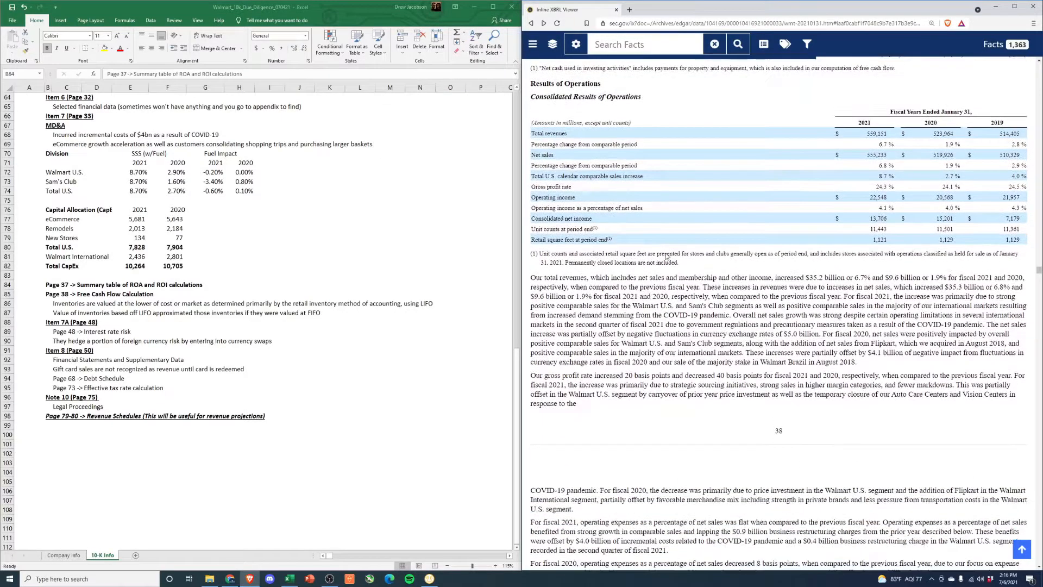
scroll(667, 257, "down", 8)
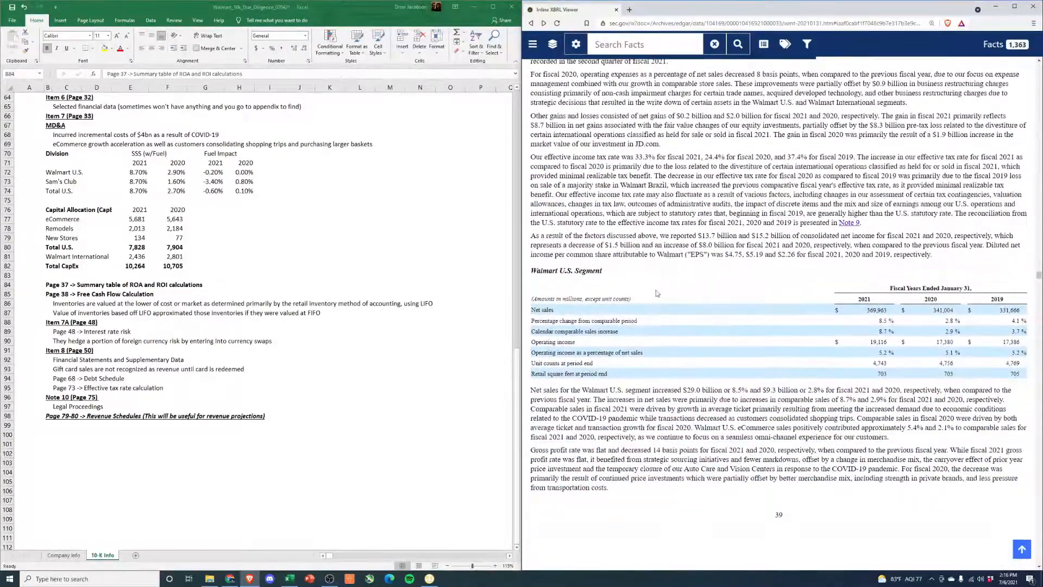
scroll(637, 304, "down", 1)
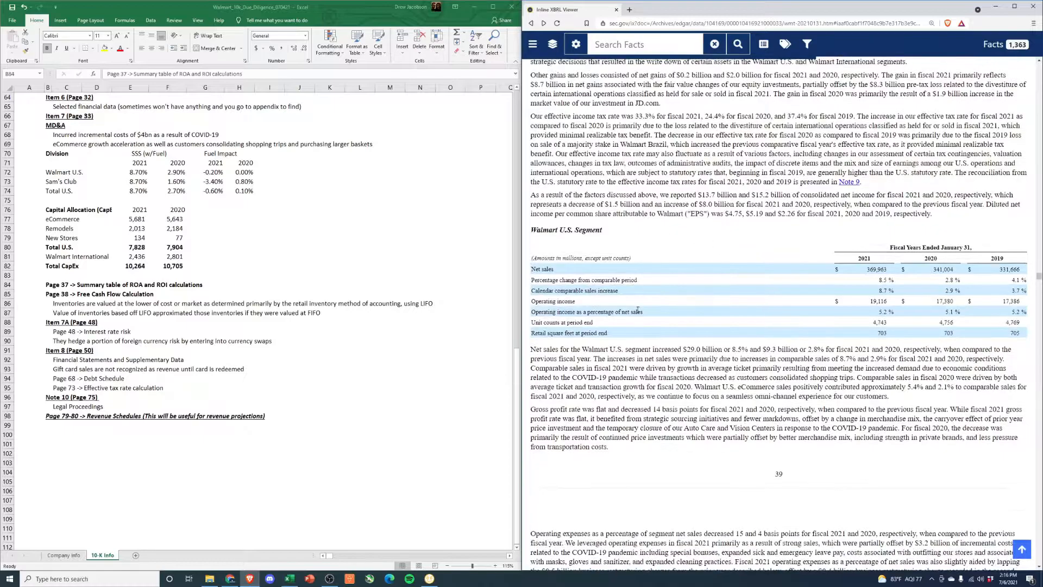
scroll(599, 251, "down", 3)
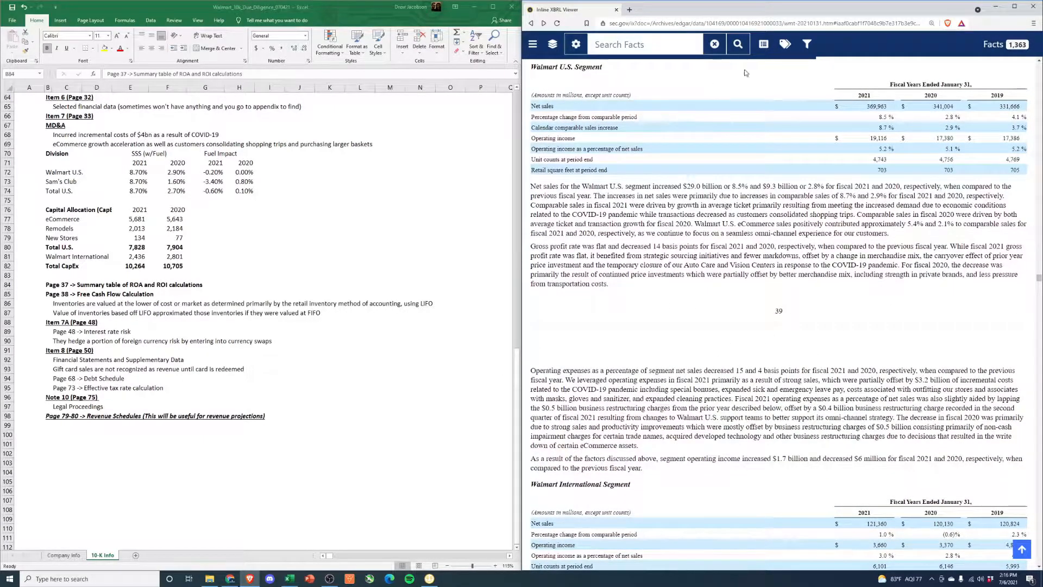
scroll(717, 393, "up", 1)
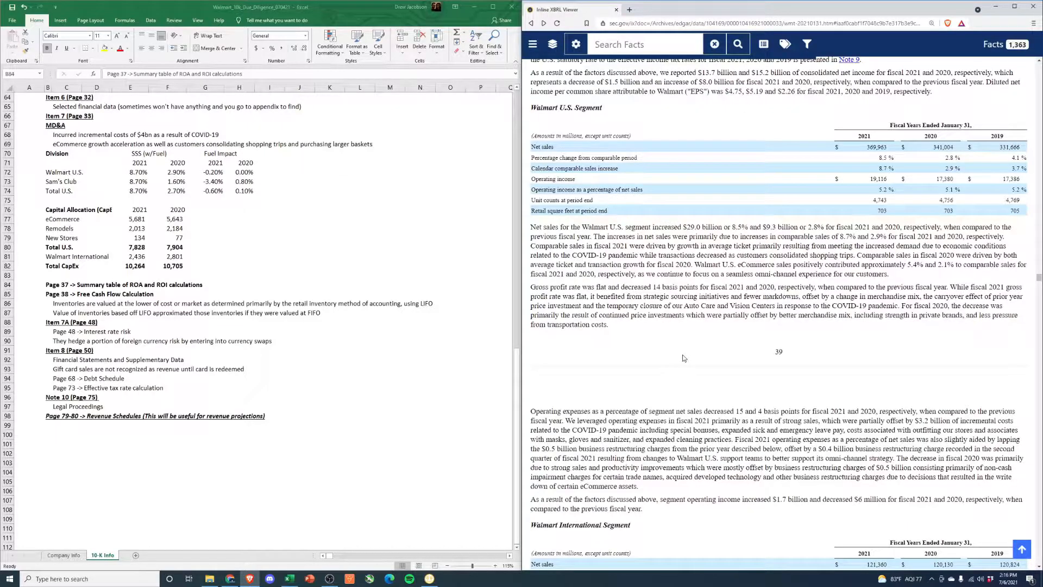
Compare the Walmart International Segment and Sam's Club Segment results in the 10-K, including the Sam's Club figures excluding fuel
scroll(701, 391, "down", 8)
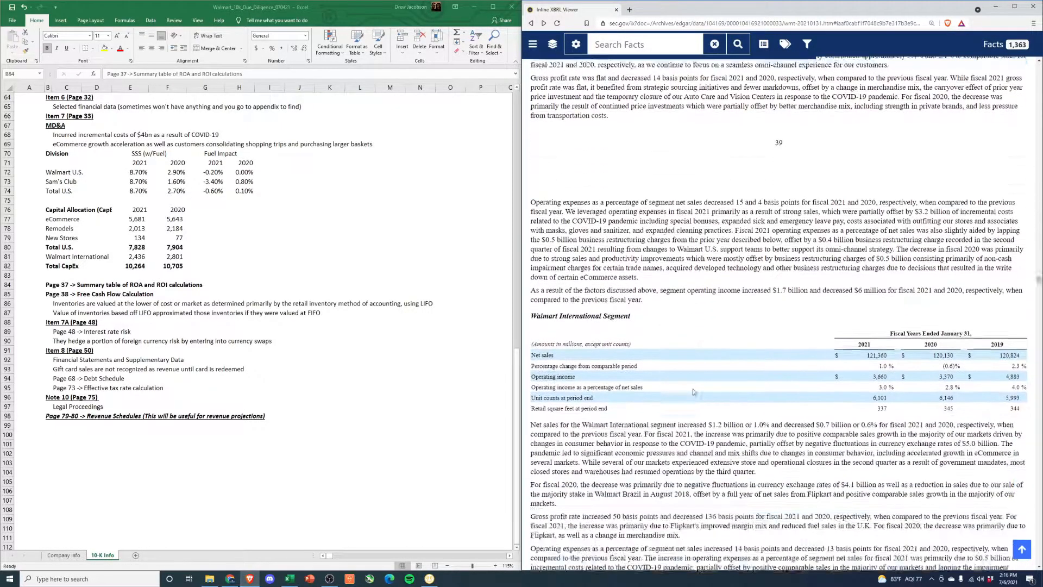
scroll(813, 435, "down", 4)
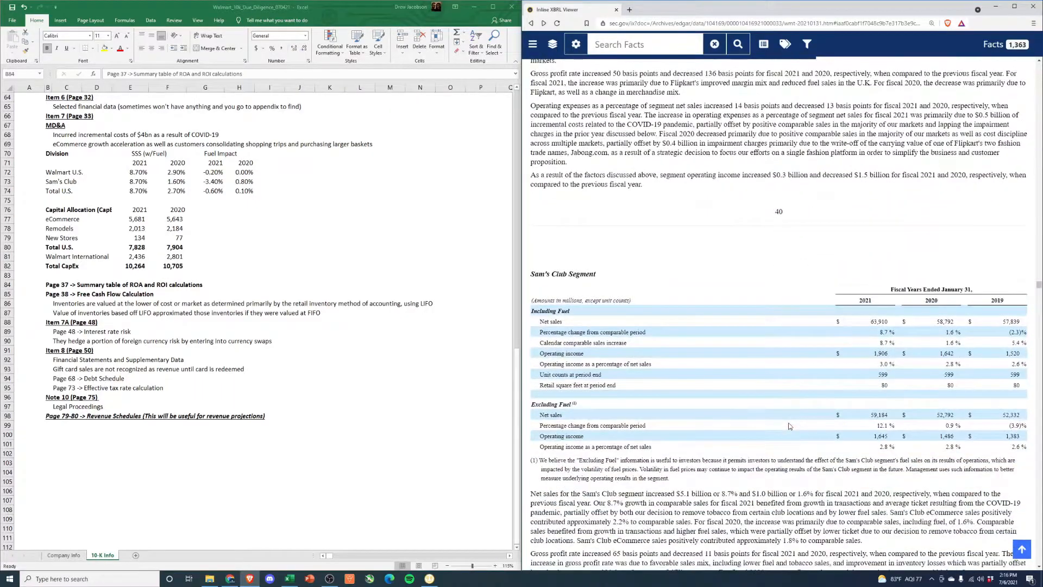
scroll(789, 426, "up", 5)
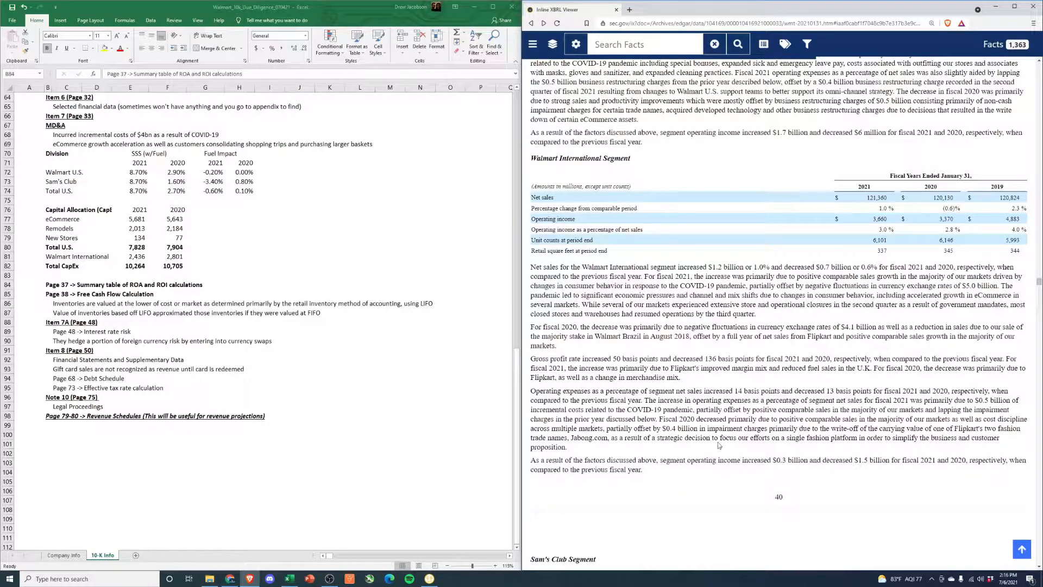
scroll(609, 430, "down", 2)
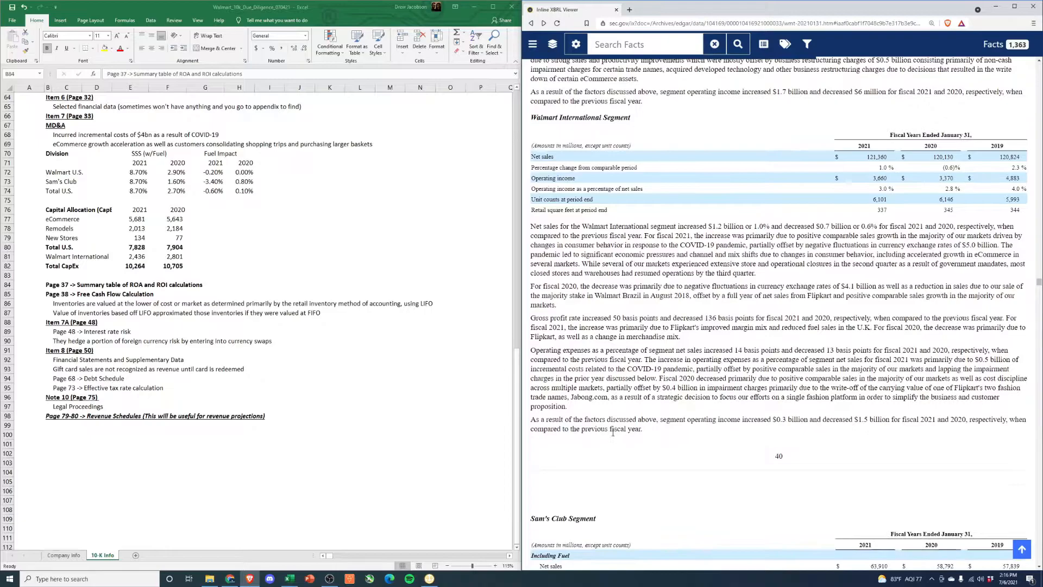
scroll(763, 361, "down", 1)
scroll(843, 311, "down", 4)
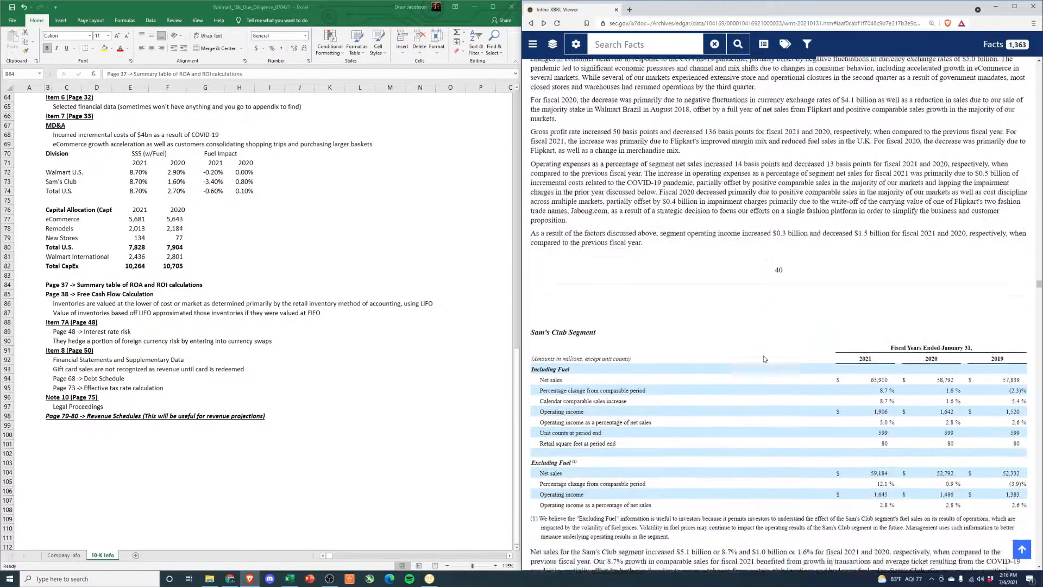
Read past the Sam's Club commentary and examine Liquidity and Capital Resources, covering cash flows, borrowings, dividends, share repurchases and credit ratings
scroll(843, 314, "down", 3)
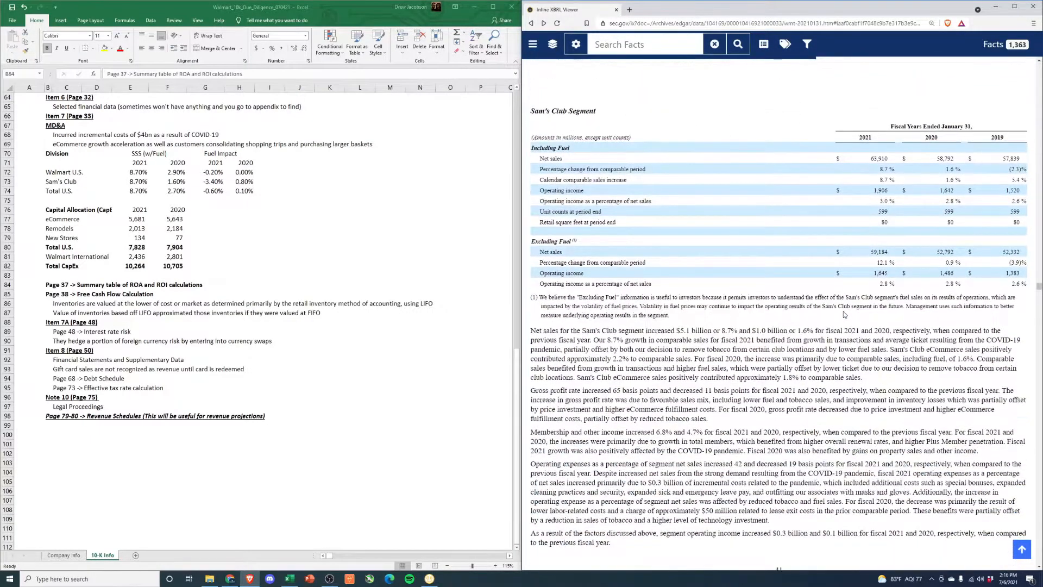
scroll(757, 332, "down", 7)
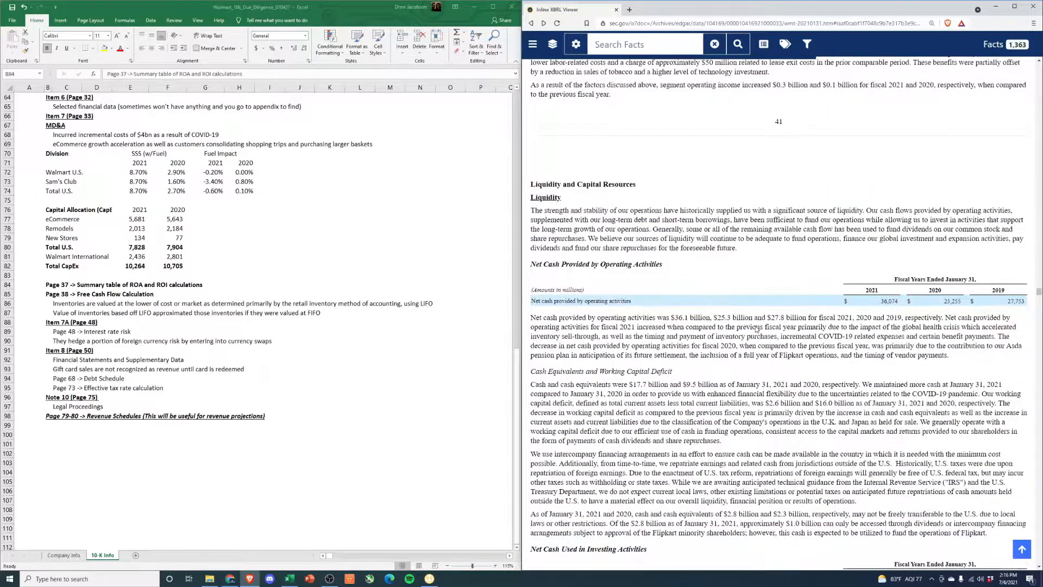
scroll(693, 345, "down", 2)
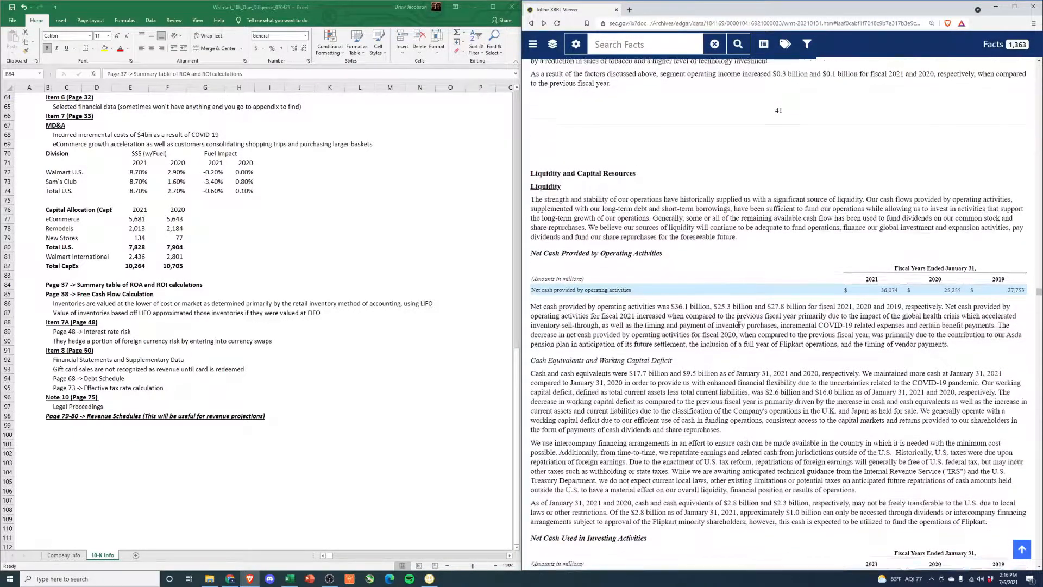
scroll(739, 324, "down", 4)
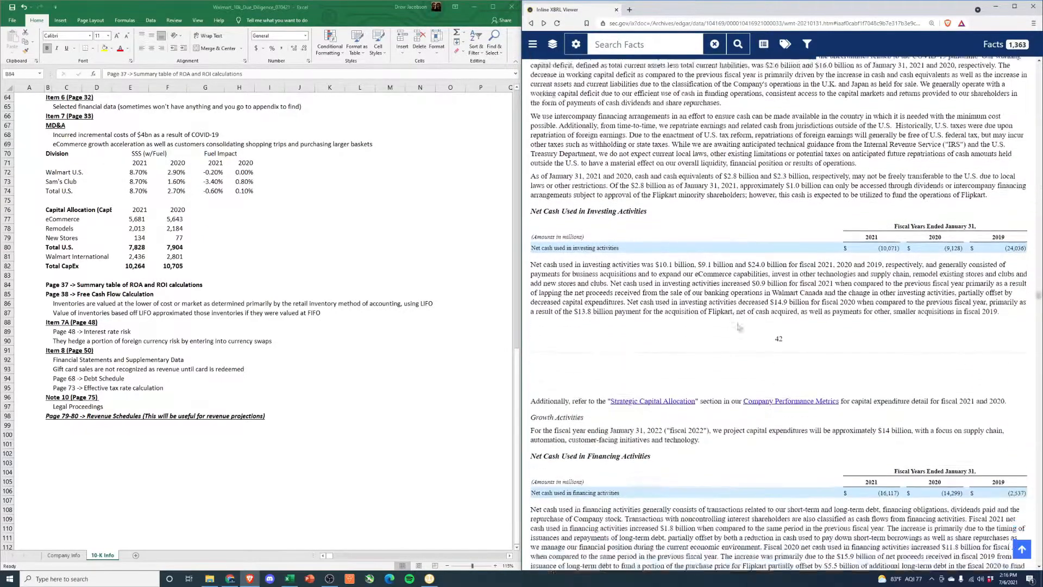
scroll(738, 326, "down", 8)
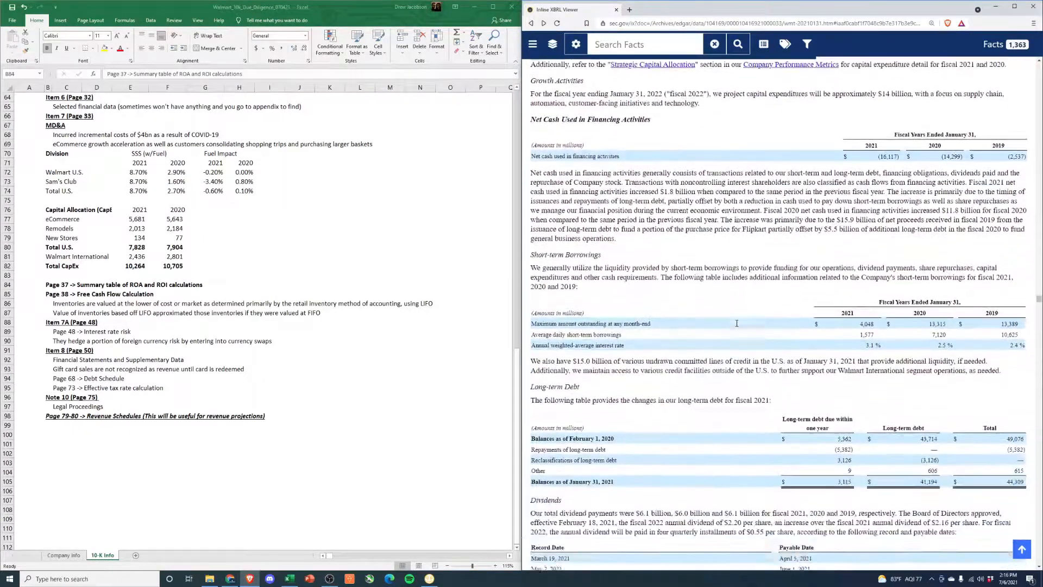
scroll(694, 379, "down", 7)
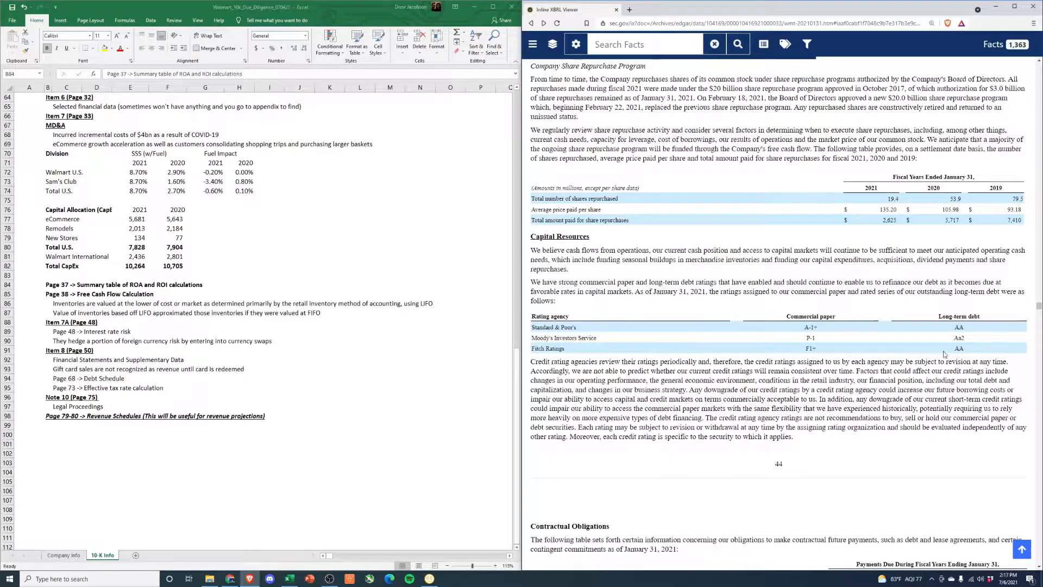
scroll(721, 327, "down", 2)
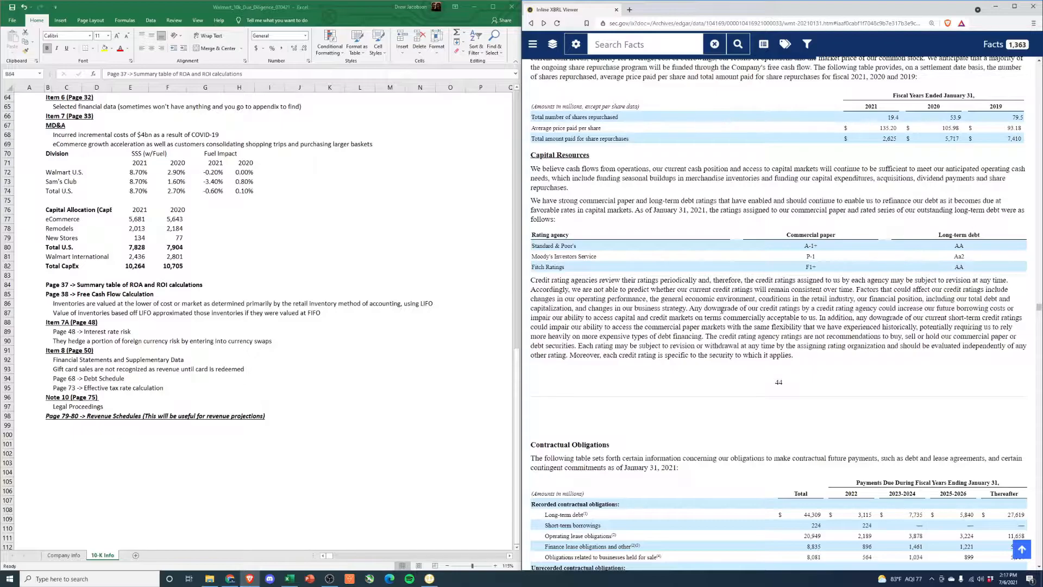
Review the Contractual Obligations table, Off Balance Sheet Arrangements and Other Matters in the 10-K's MD&A
scroll(618, 289, "down", 5)
scroll(618, 289, "down", 2)
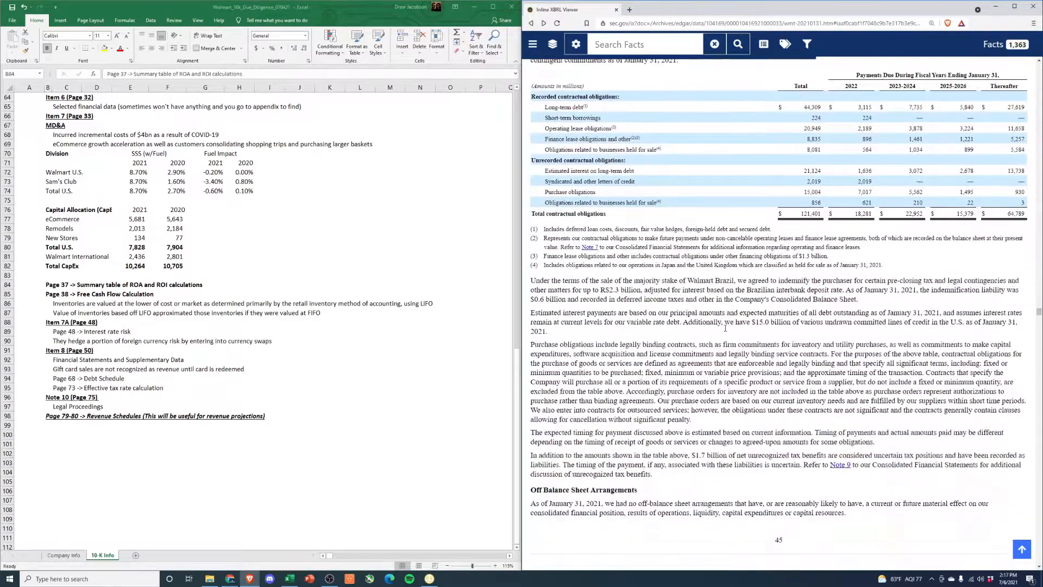
scroll(574, 294, "down", 3)
scroll(573, 294, "down", 3)
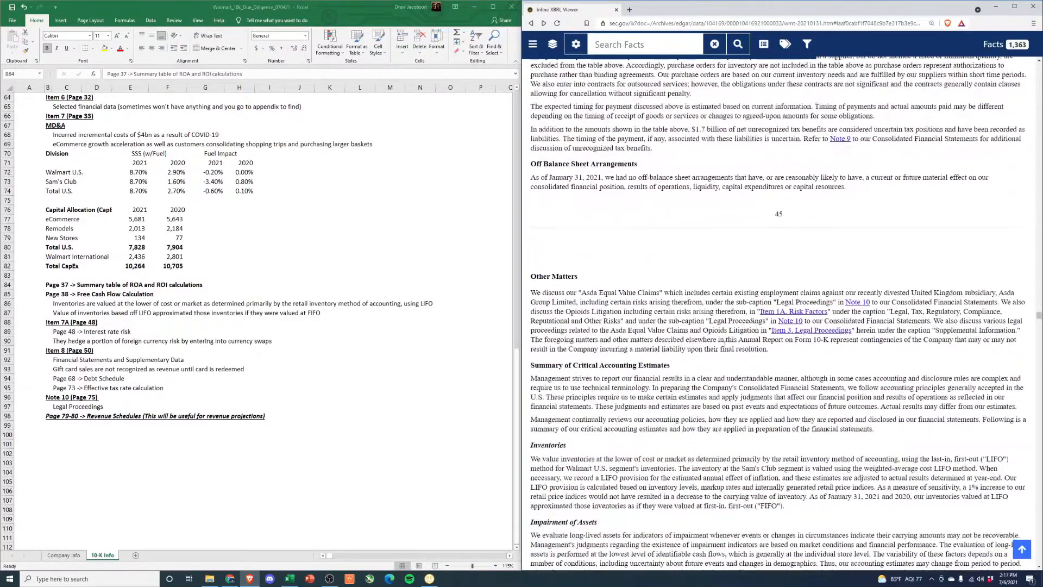
Examine the critical accounting estimates and highlight the Inventories paragraph on LIFO valuation
scroll(561, 395, "down", 6)
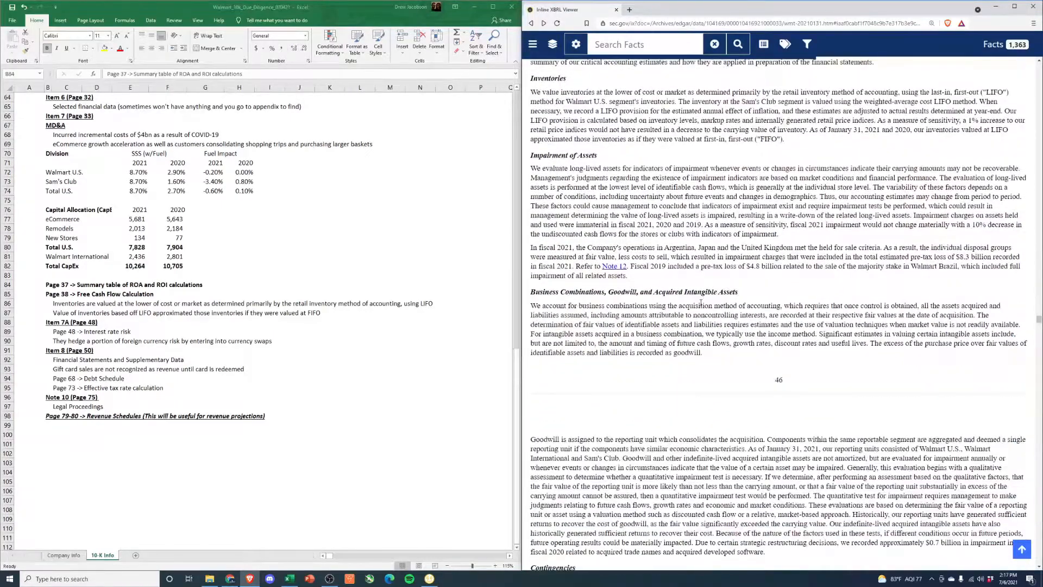
left_click_drag(539, 92, 801, 143)
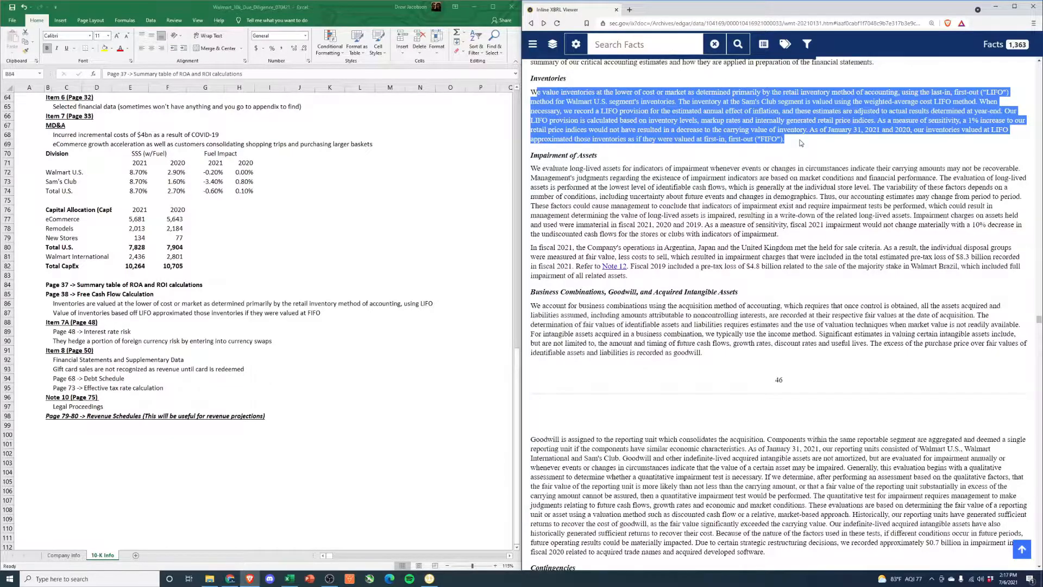
left_click(801, 143)
scroll(745, 161, "down", 2)
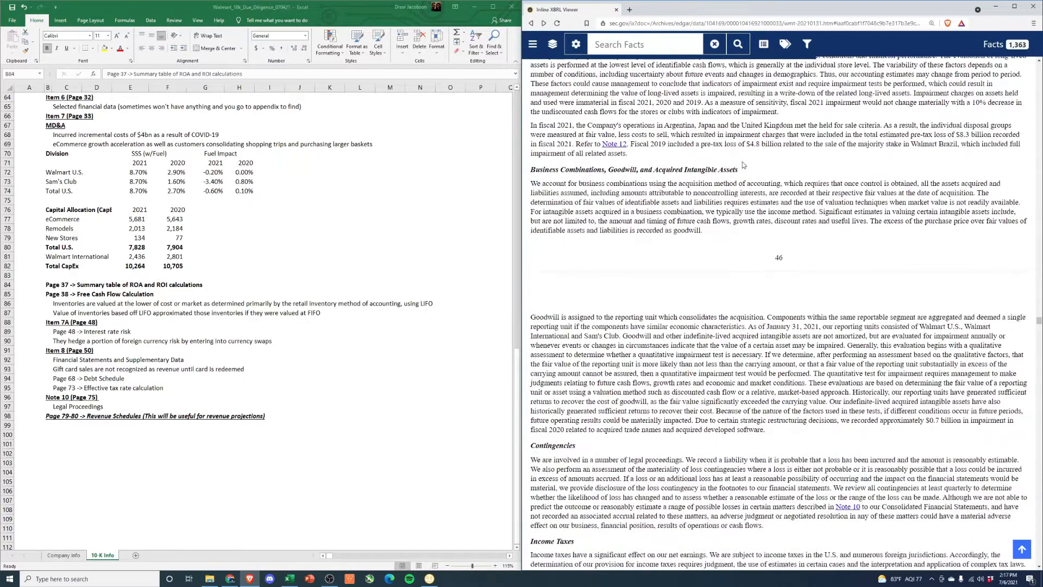
Review the contingencies and income tax estimates, and examine the interest rate and foreign currency risk disclosures in Item 7A
scroll(674, 341, "down", 7)
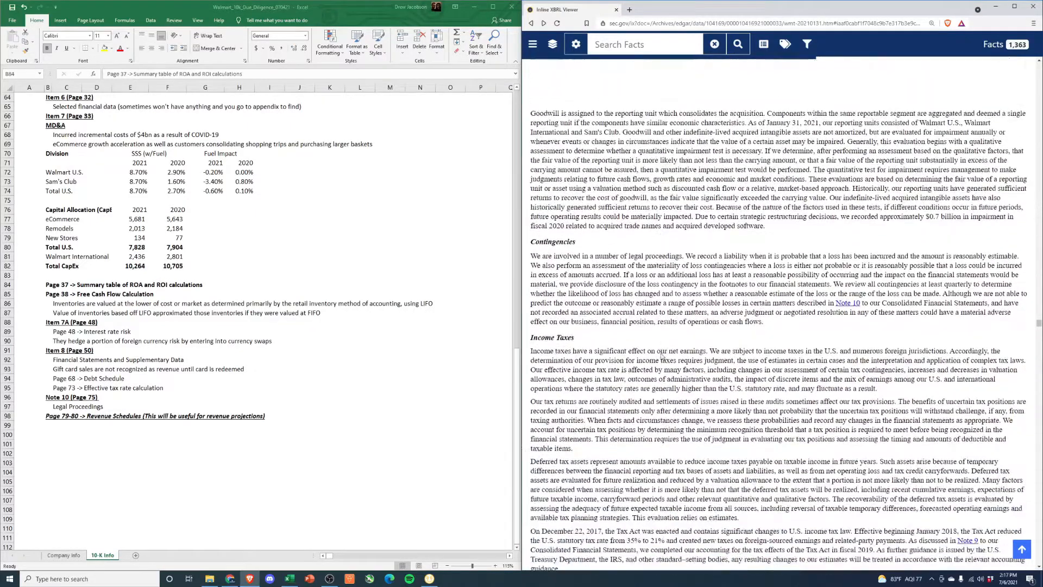
scroll(816, 229, "down", 6)
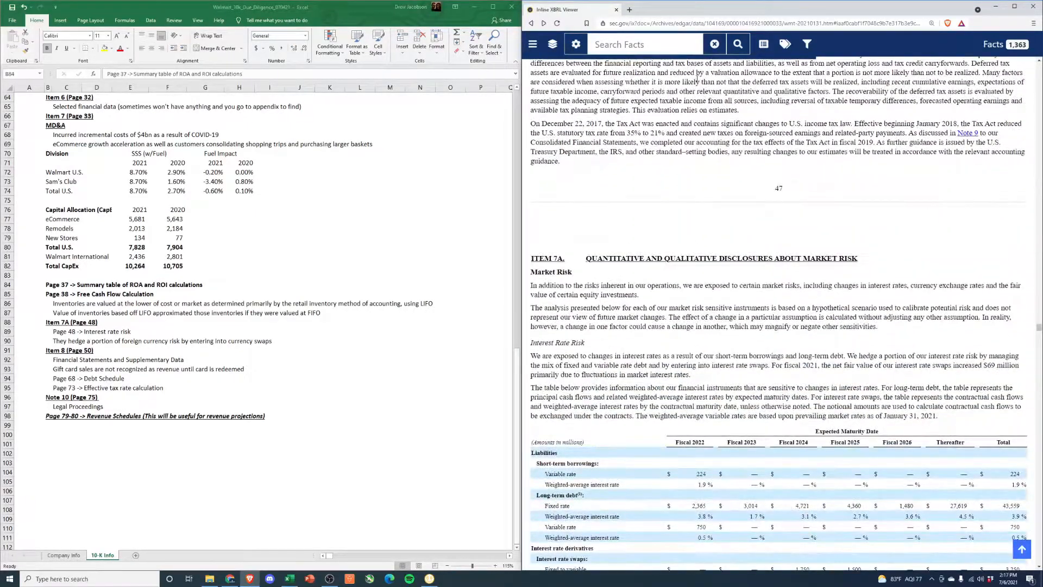
scroll(827, 223, "down", 1)
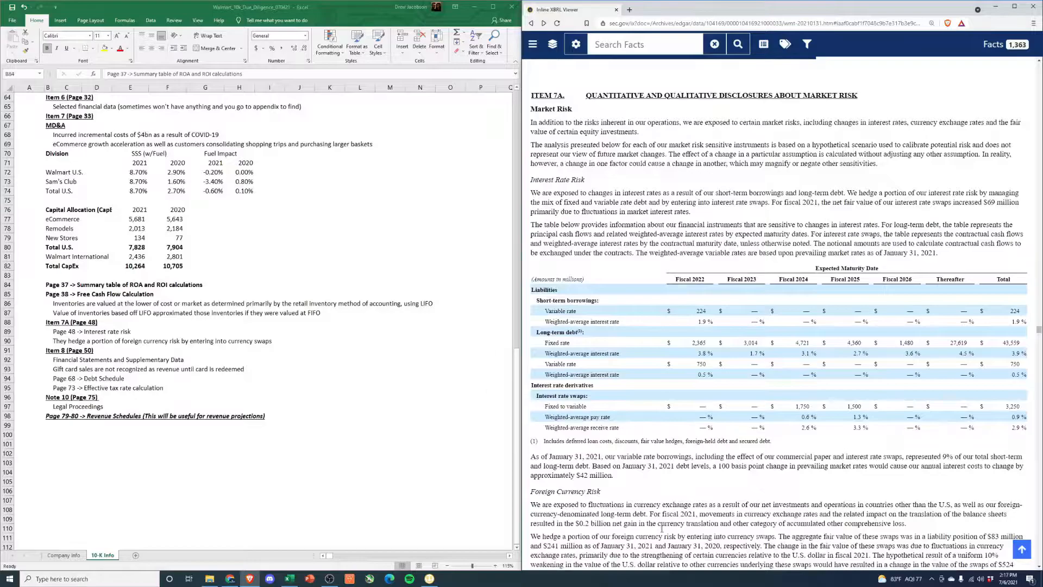
scroll(665, 304, "down", 1)
Look over the Item 8 financial statements table of contents and the independent auditor's reports
scroll(664, 304, "down", 17)
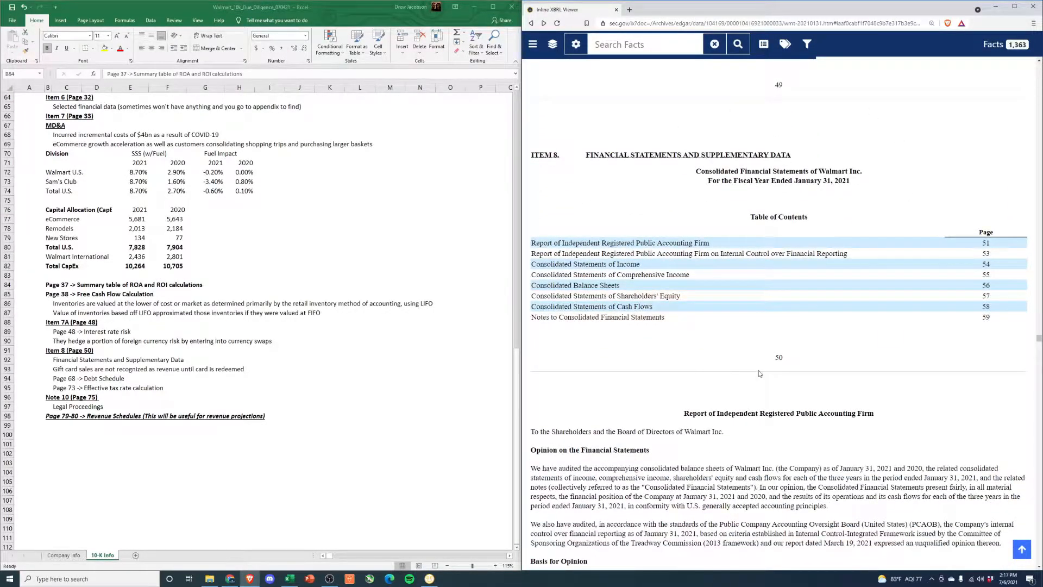
scroll(759, 373, "down", 12)
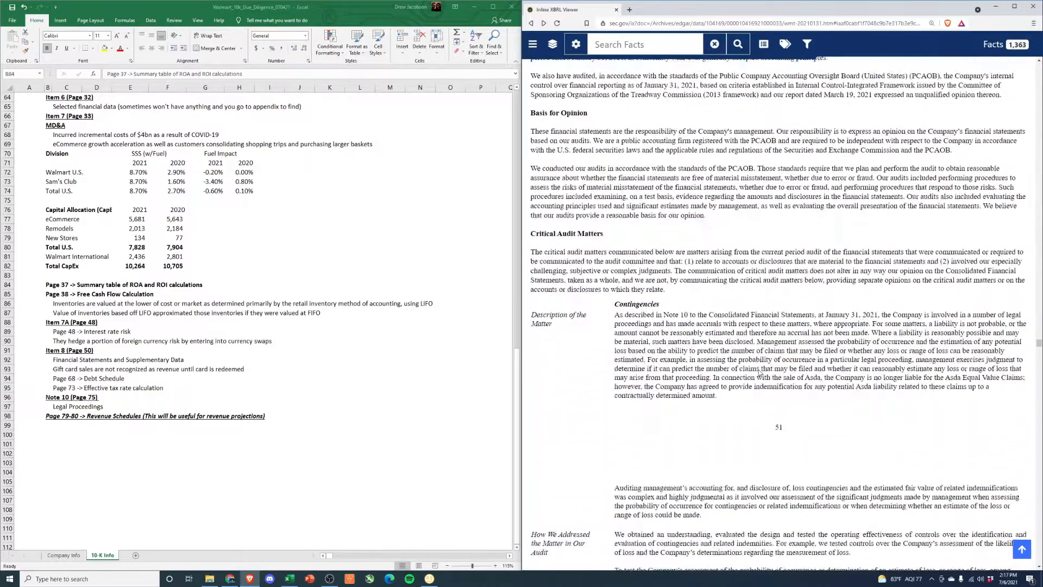
scroll(759, 373, "down", 15)
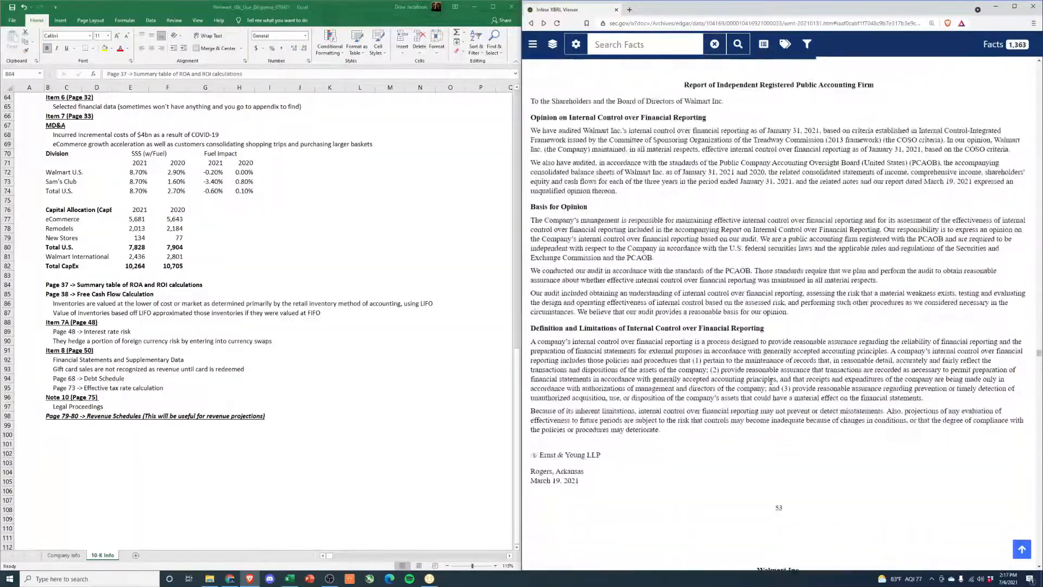
Examine the Consolidated Statements of Income and Comprehensive Income and the Consolidated Balance Sheets in Item 8
scroll(774, 390, "down", 7)
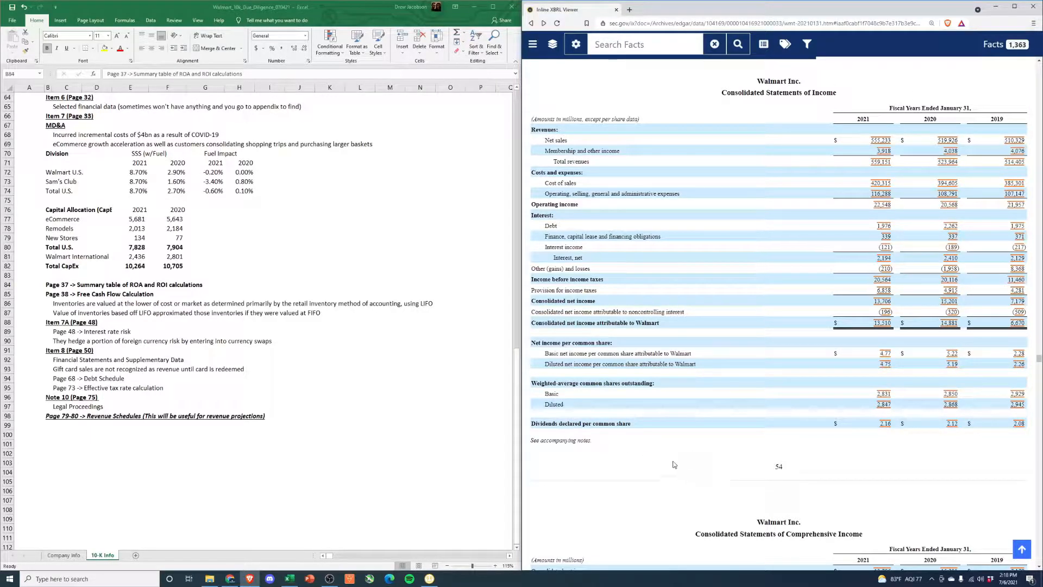
scroll(672, 463, "down", 7)
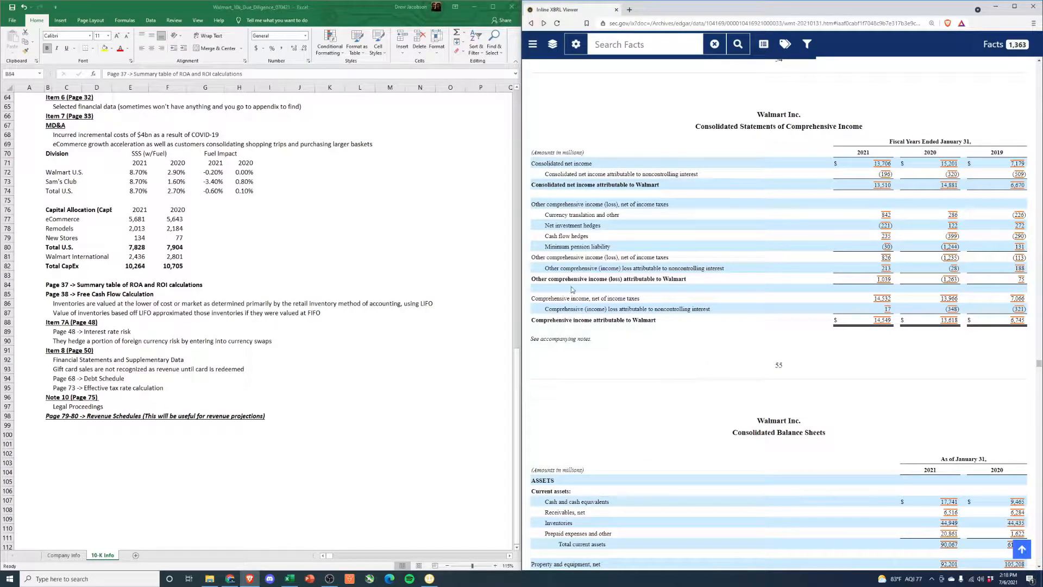
scroll(669, 270, "down", 6)
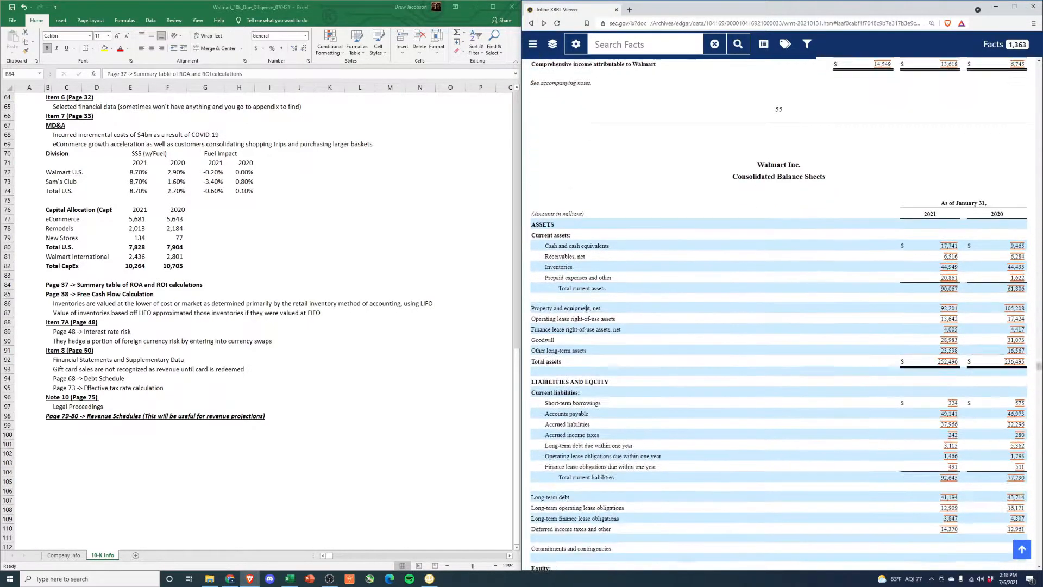
scroll(668, 269, "down", 14)
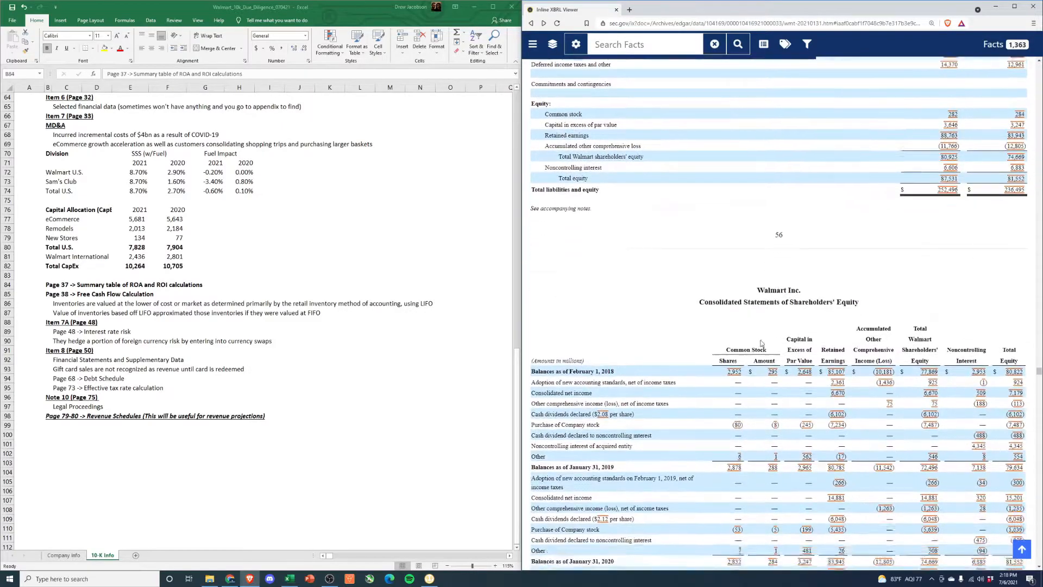
Review the Consolidated Statements of Shareholders' Equity and the operating, investing and financing sections of the Consolidated Statements of Cash Flows
scroll(706, 537, "down", 3)
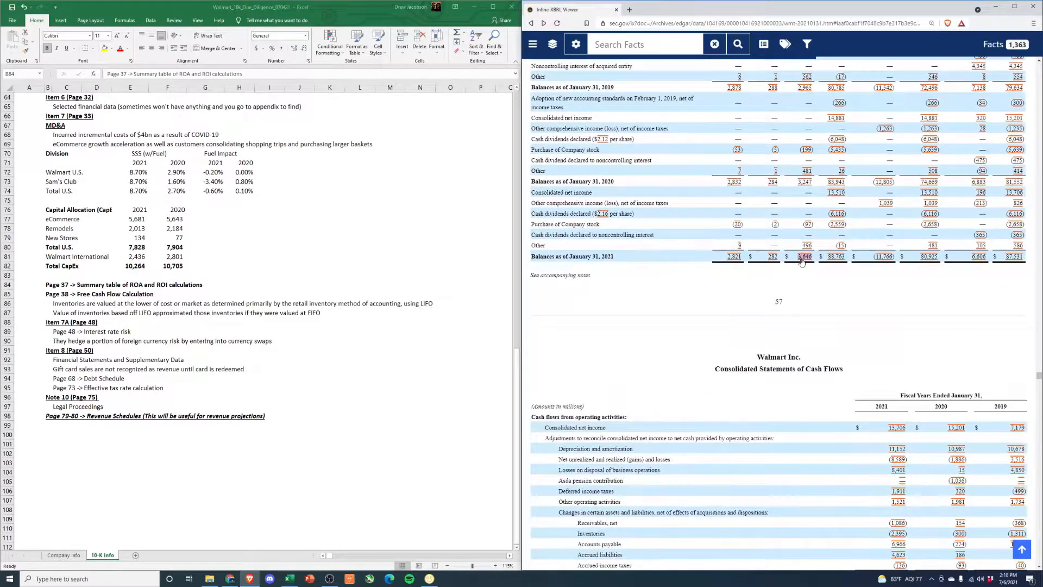
scroll(707, 536, "up", 3)
scroll(706, 537, "down", 4)
scroll(752, 200, "down", 4)
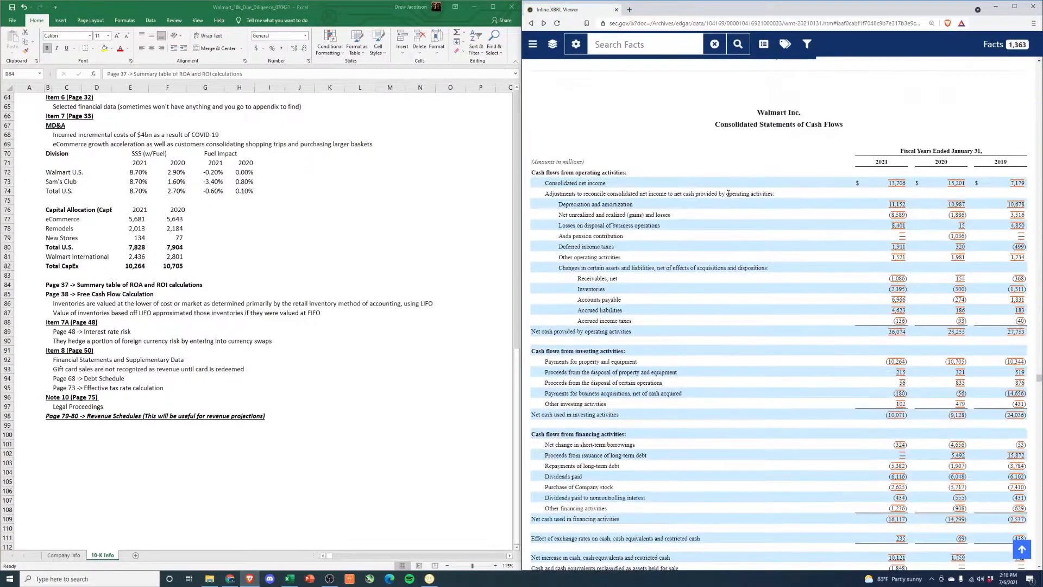
scroll(832, 323, "down", 3)
scroll(831, 324, "up", 3)
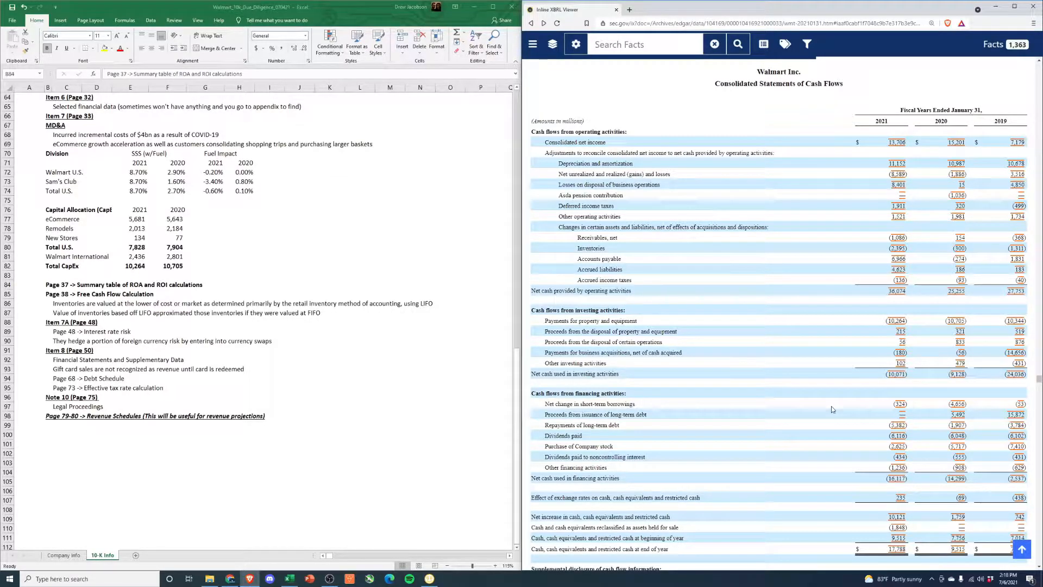
Read the opening accounting policies in Note 1 and check them against the Item 8 notes in the 10-K Info sheet
scroll(831, 406, "down", 8)
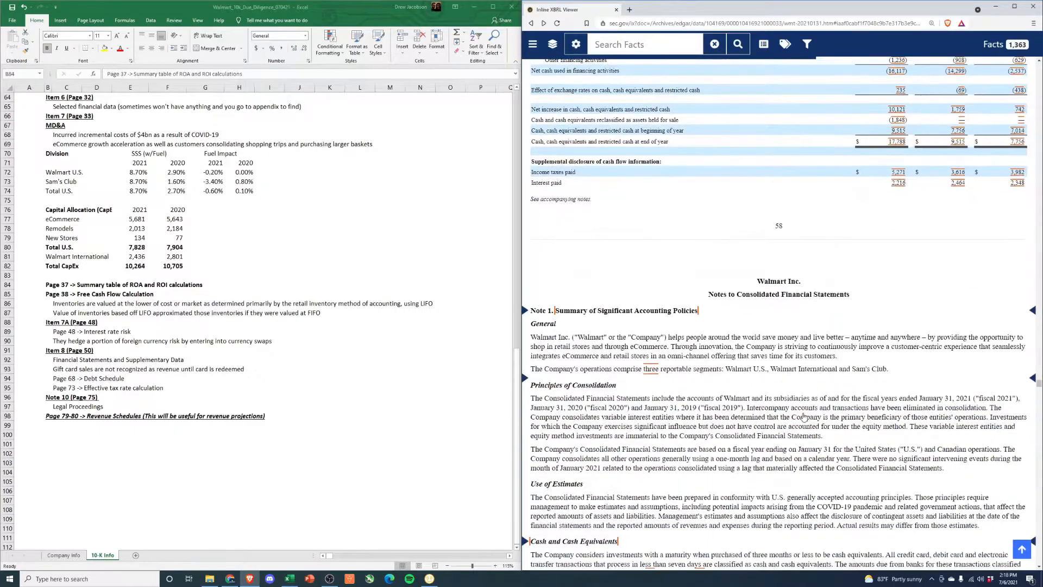
scroll(804, 416, "down", 3)
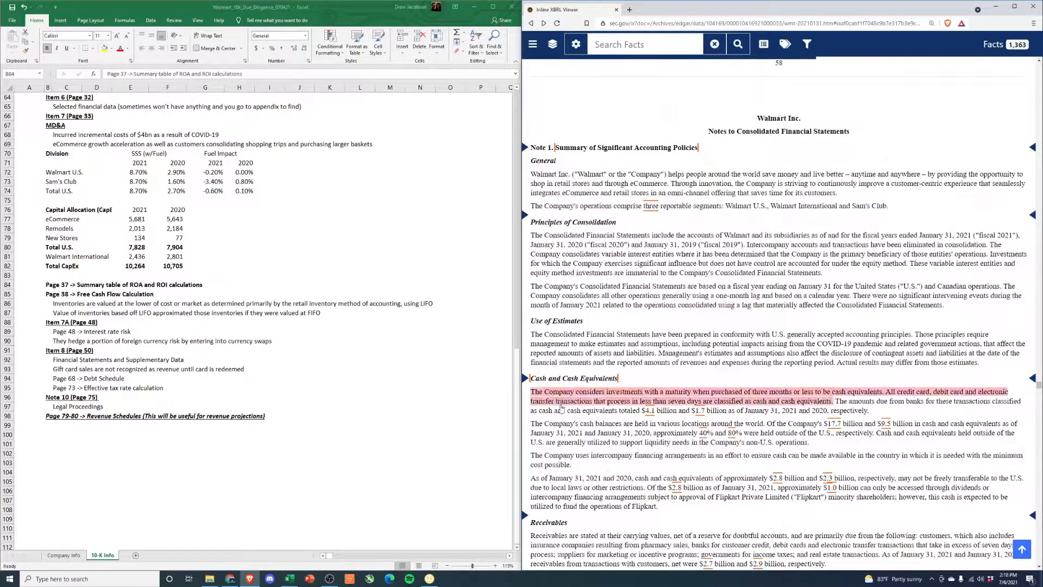
scroll(559, 405, "down", 4)
scroll(255, 349, "down", 5)
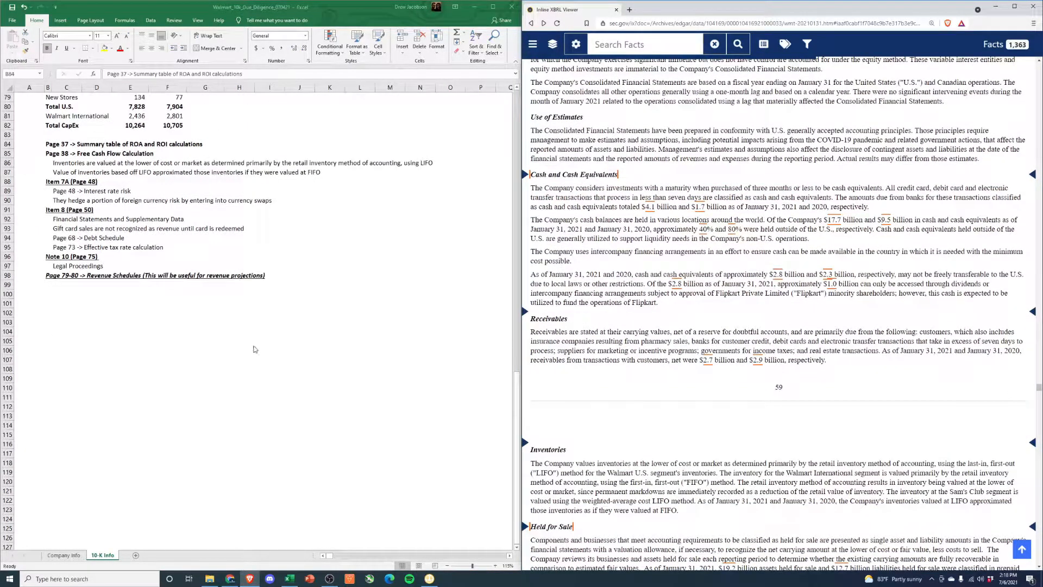
scroll(255, 349, "up", 2)
Go through the remaining Note 1 policies, including gift card revenue recognition, and on to share-based compensation in Note 3
scroll(797, 354, "down", 10)
scroll(797, 354, "down", 10)
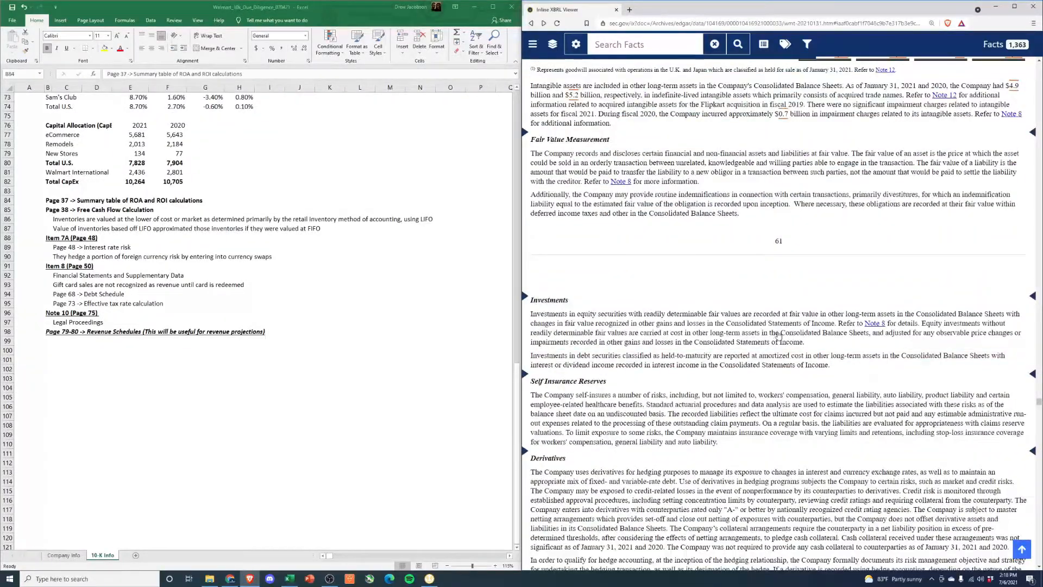
scroll(817, 286, "down", 15)
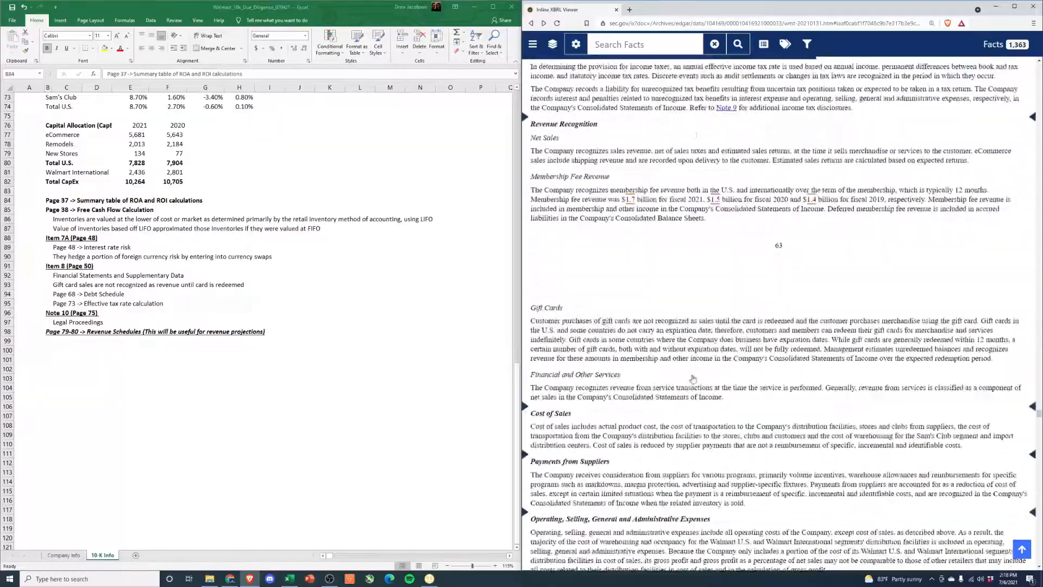
scroll(692, 381, "down", 8)
scroll(820, 379, "down", 15)
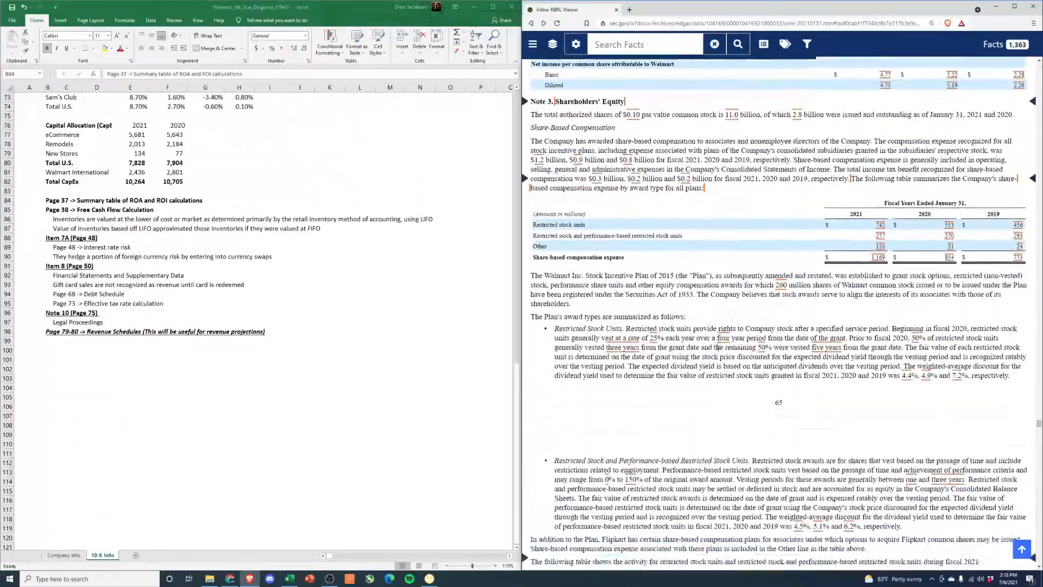
Examine the accrued liabilities in Note 5 and the long-term debt schedule, maturities, issuances and repayments in Note 6
scroll(714, 358, "down", 10)
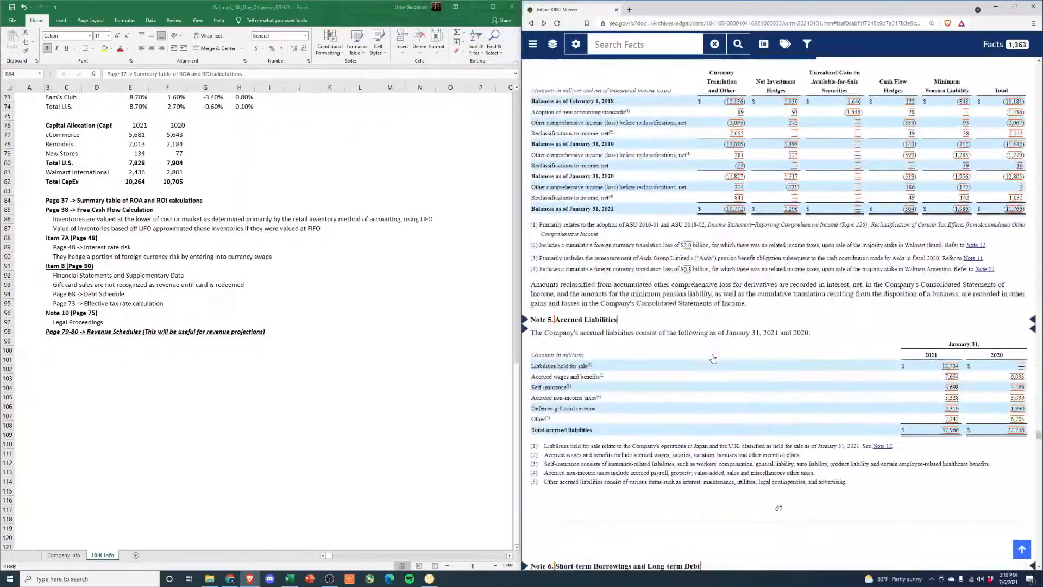
scroll(714, 358, "down", 2)
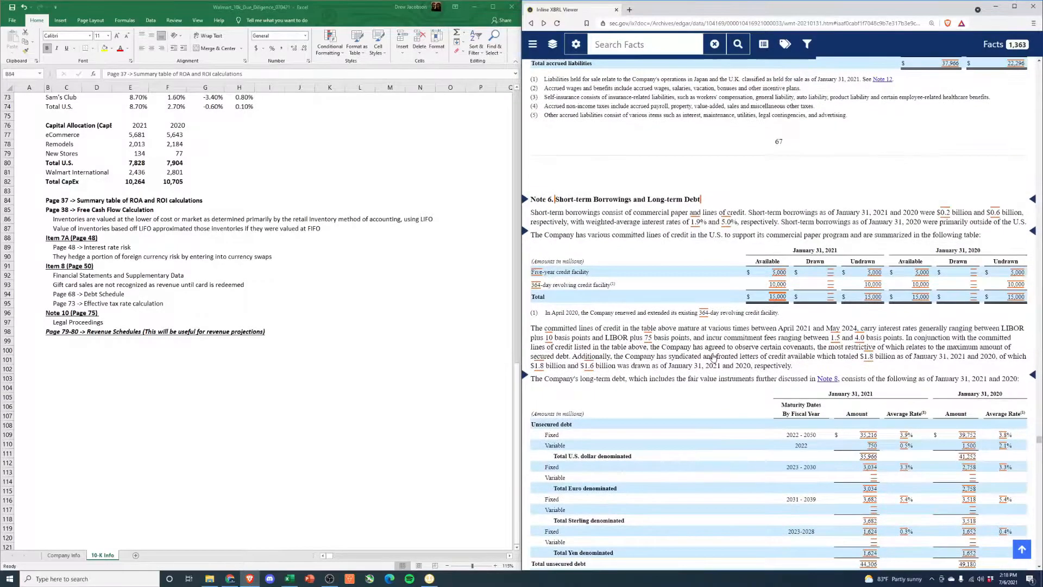
scroll(714, 358, "down", 12)
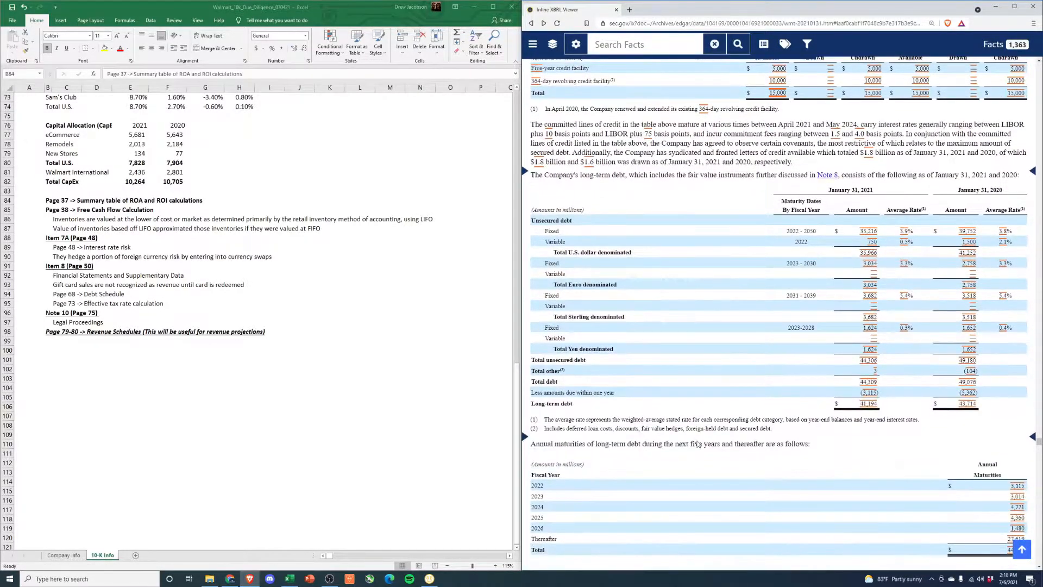
scroll(712, 453, "down", 3)
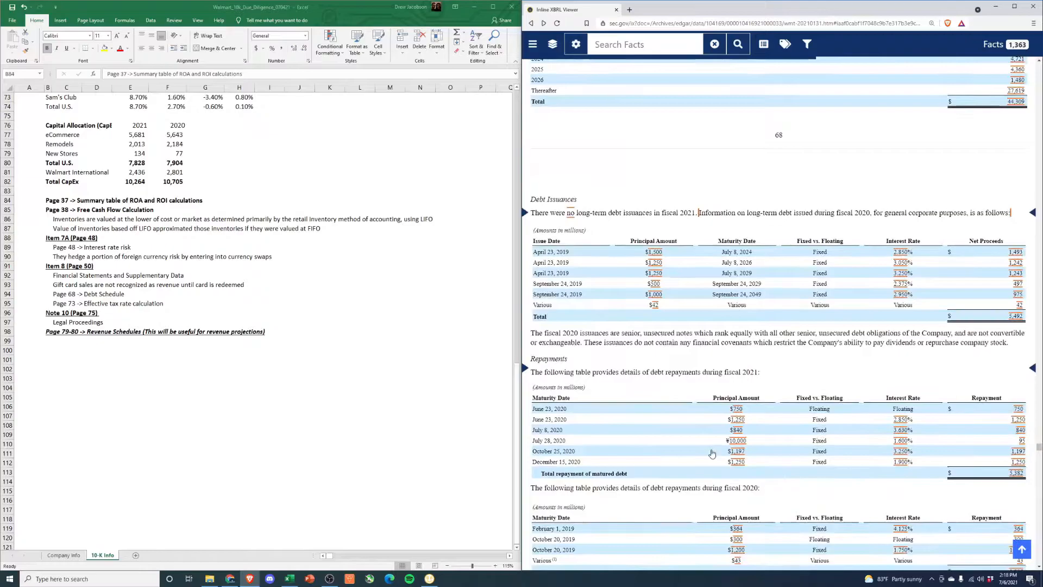
Review the derivative fair values in the notes, then Note 9's income tax provision, effective tax rate reconciliation and deferred tax tables
scroll(712, 453, "down", 20)
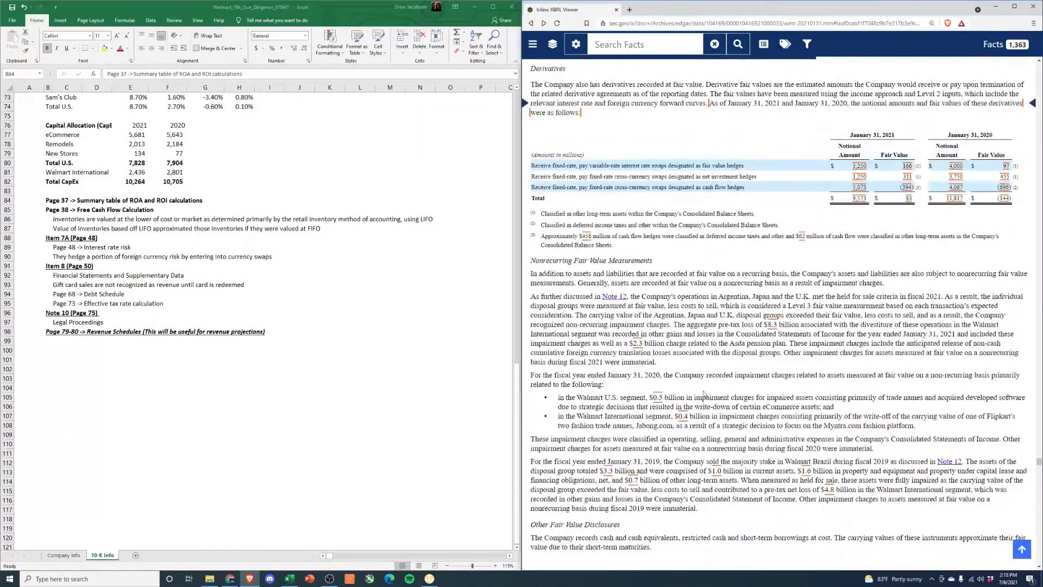
scroll(684, 389, "down", 8)
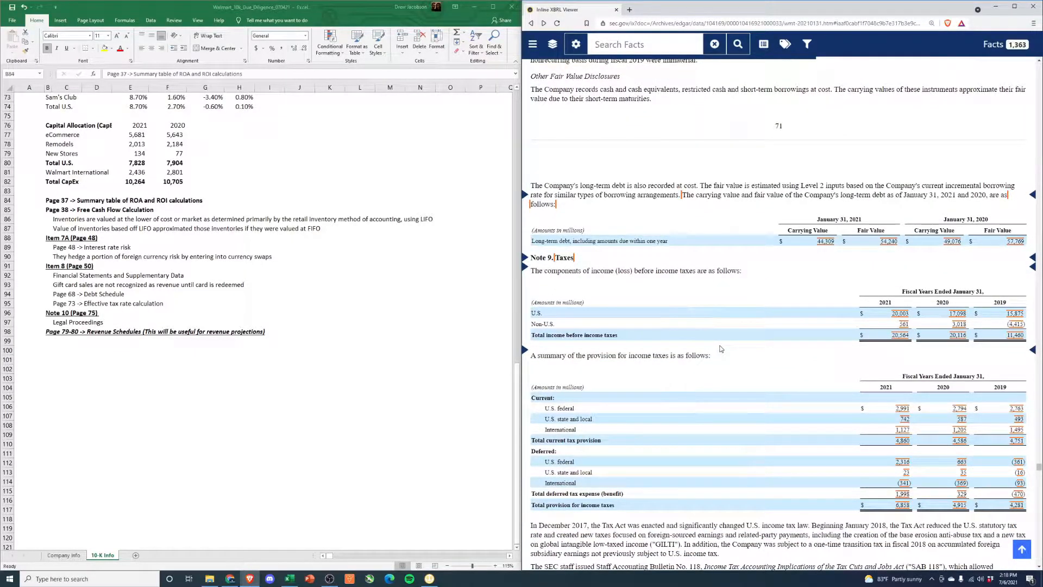
scroll(721, 348, "down", 2)
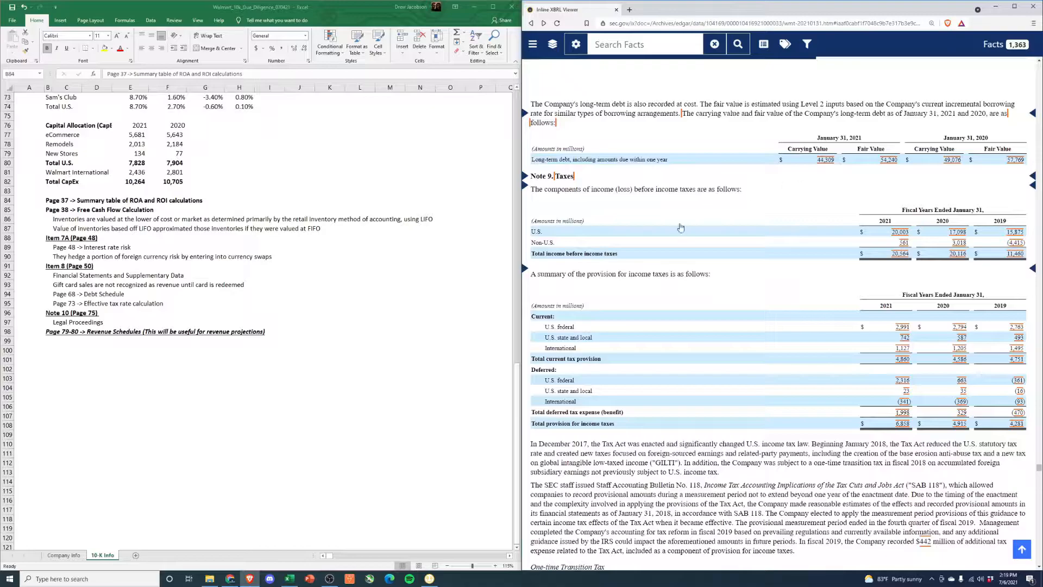
scroll(682, 226, "down", 3)
scroll(762, 511, "down", 4)
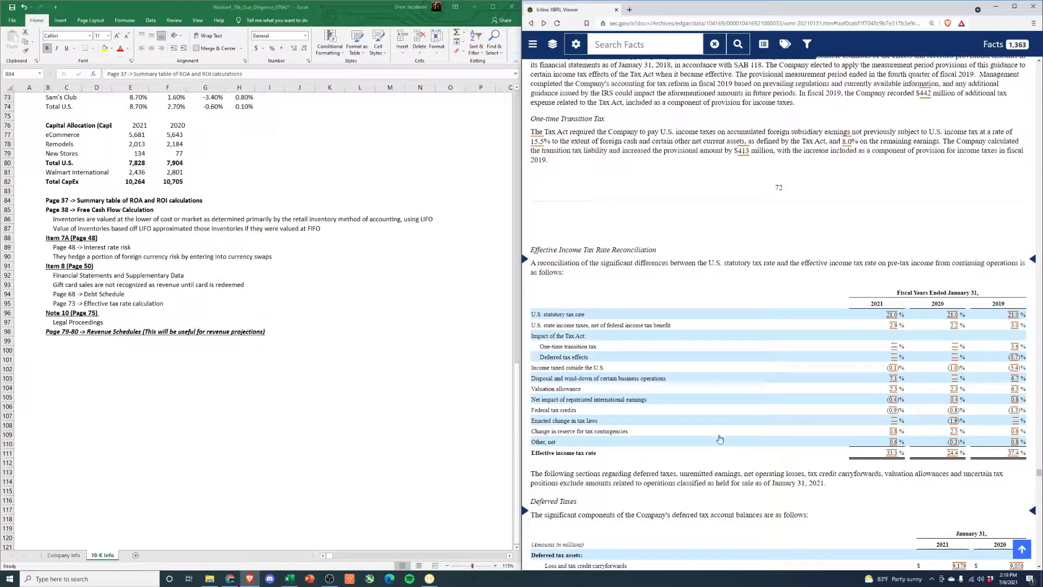
scroll(720, 439, "down", 2)
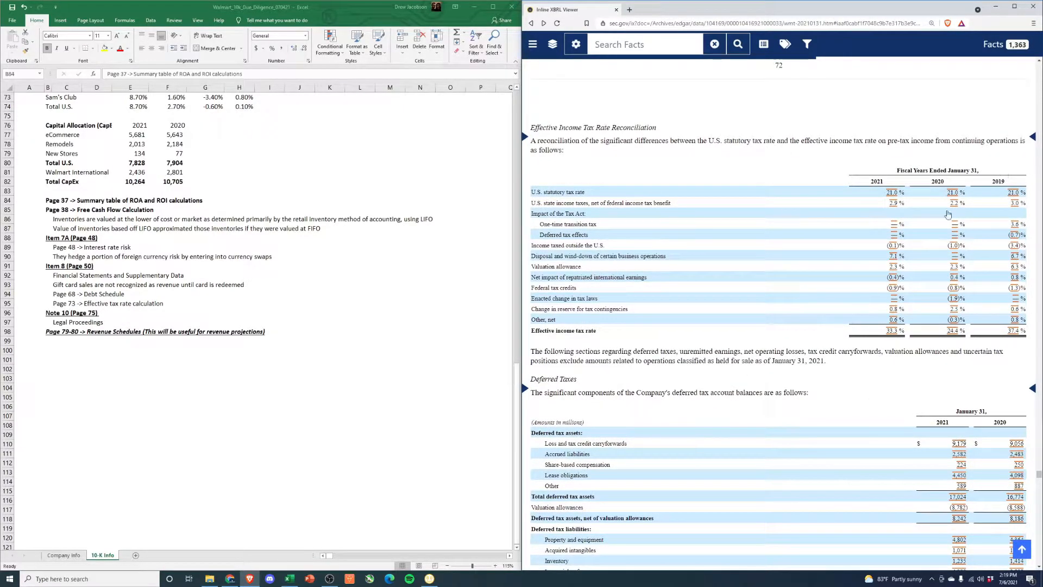
scroll(821, 323, "down", 3)
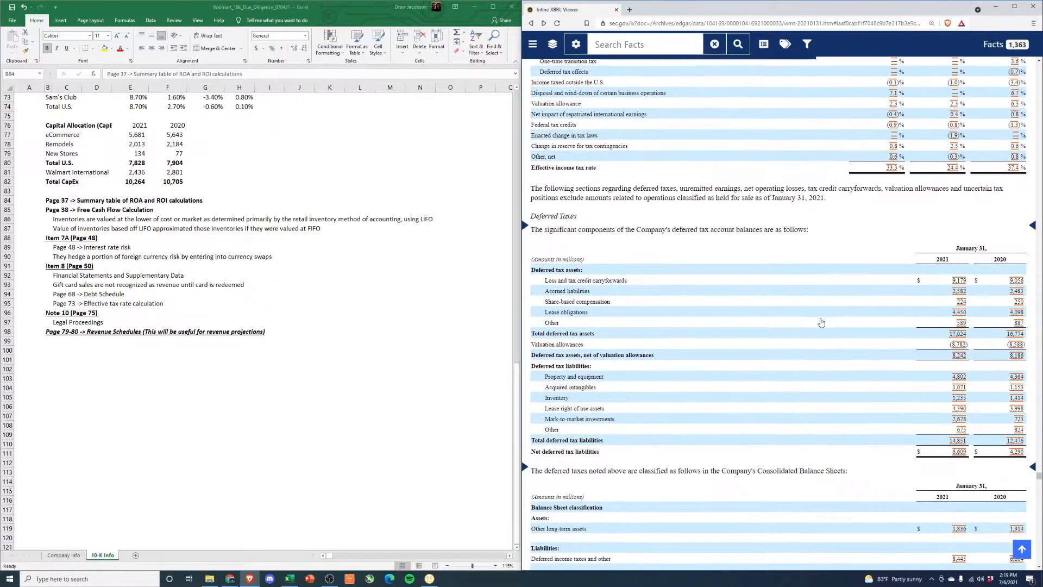
scroll(818, 322, "down", 2)
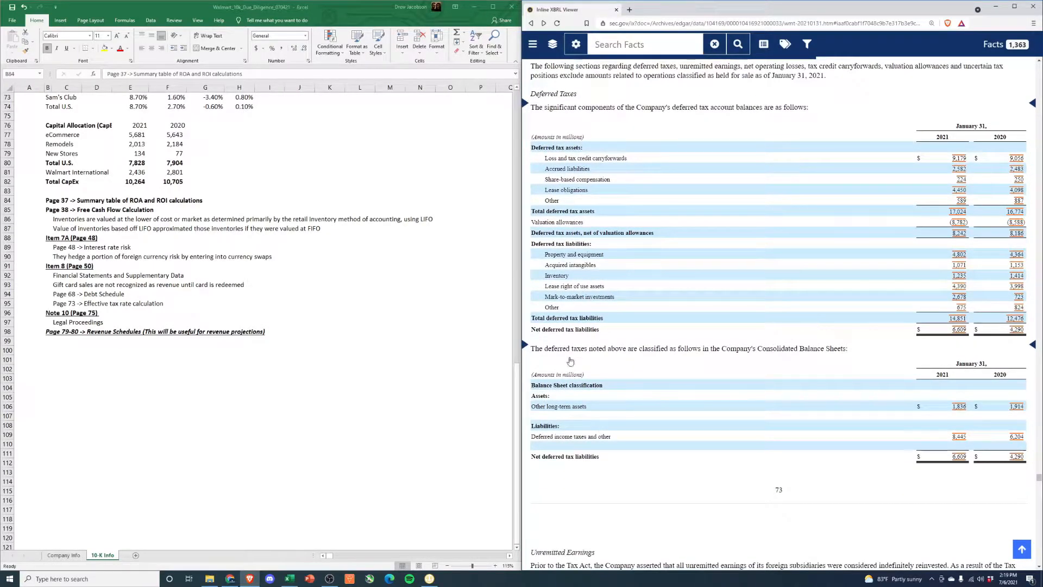
Read the legal proceedings in Note 10, Contingencies, highlighting the Asda equal value claims and continuing through the opioids litigation
scroll(723, 437, "down", 15)
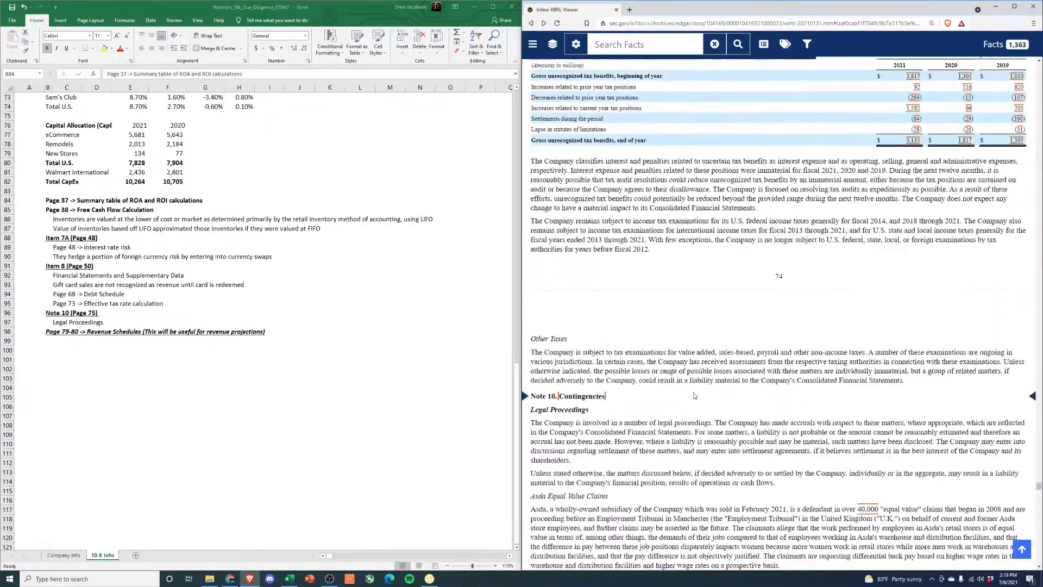
scroll(697, 395, "down", 4)
scroll(859, 269, "down", 3)
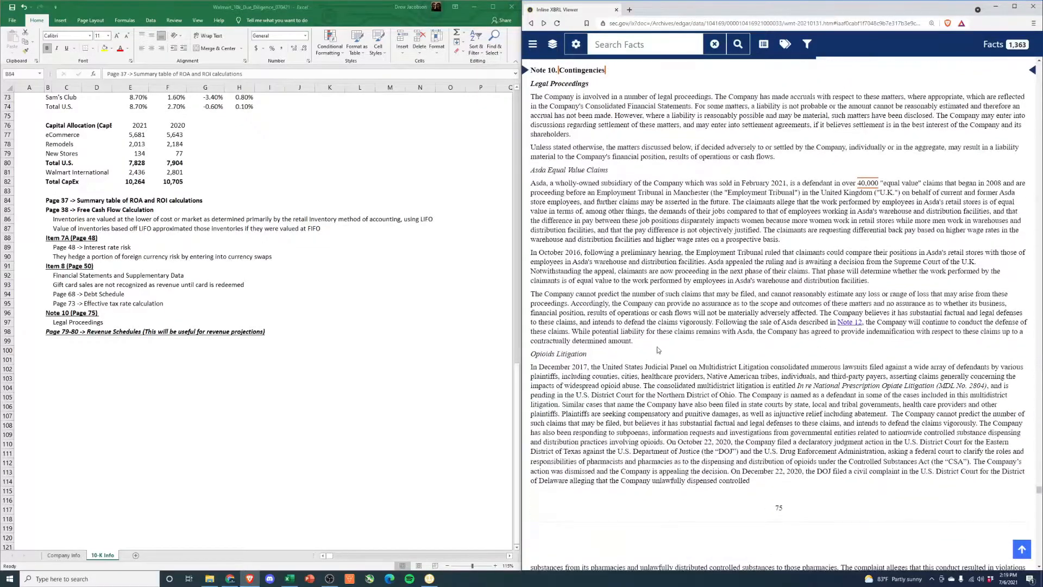
left_click_drag(538, 184, 744, 343)
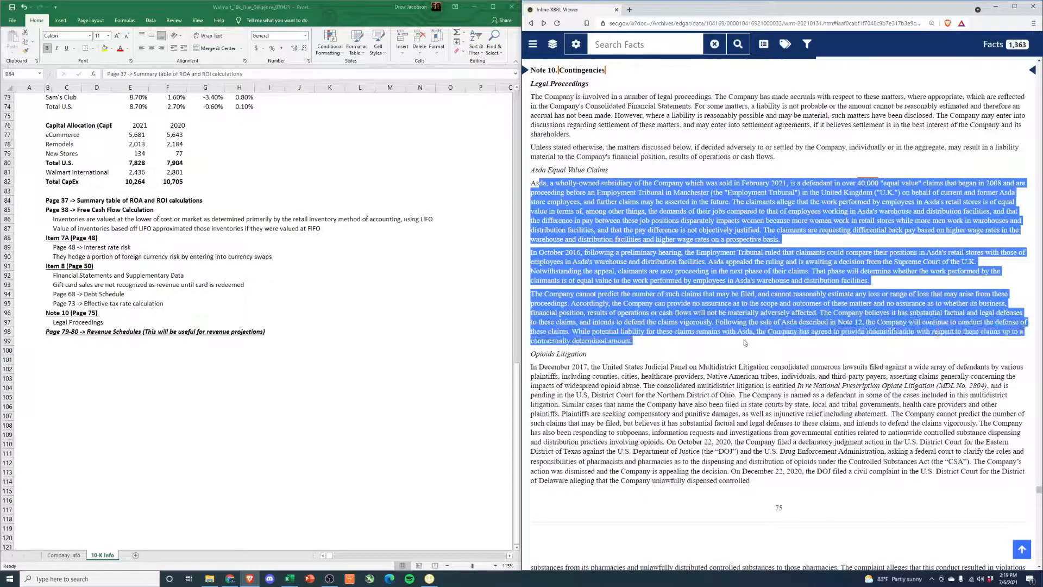
left_click(792, 188)
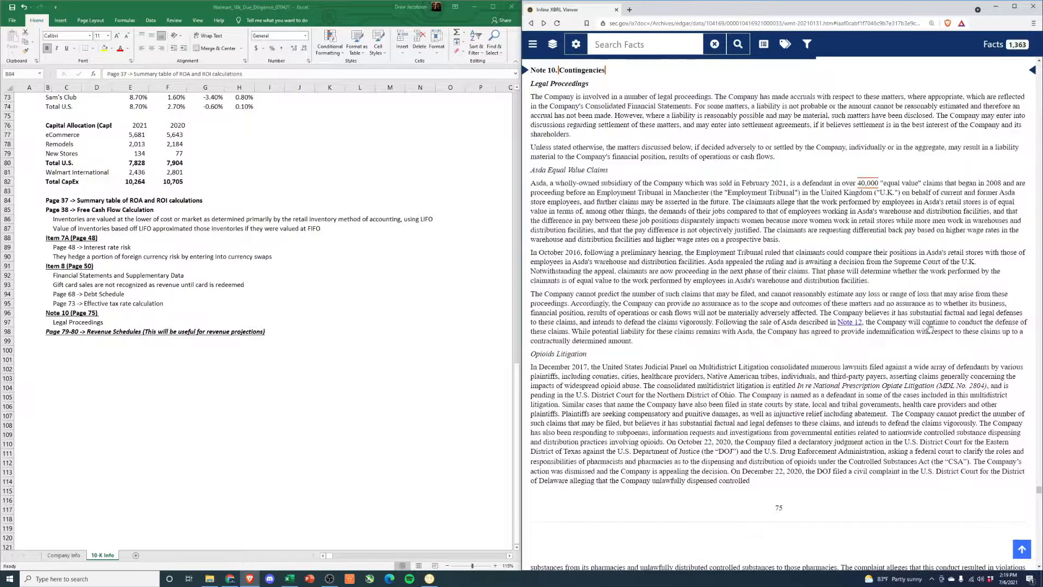
scroll(634, 357, "down", 4)
Read the retirement-related benefits in Note 11 and the Walmart Argentina, Asda and Seiyu disposals in Note 12, closing any fact details that open
scroll(634, 356, "down", 5)
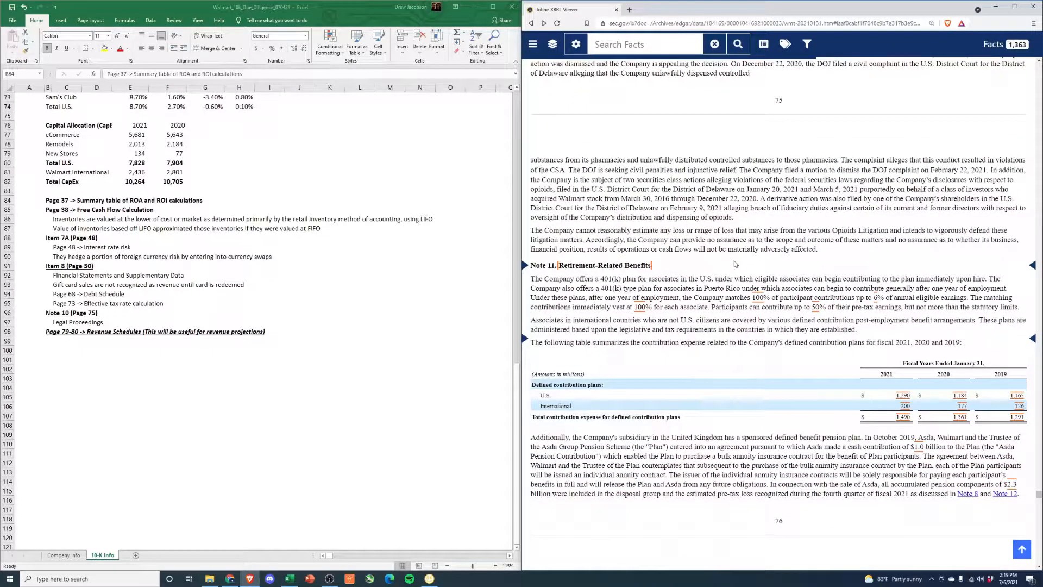
scroll(705, 345, "down", 2)
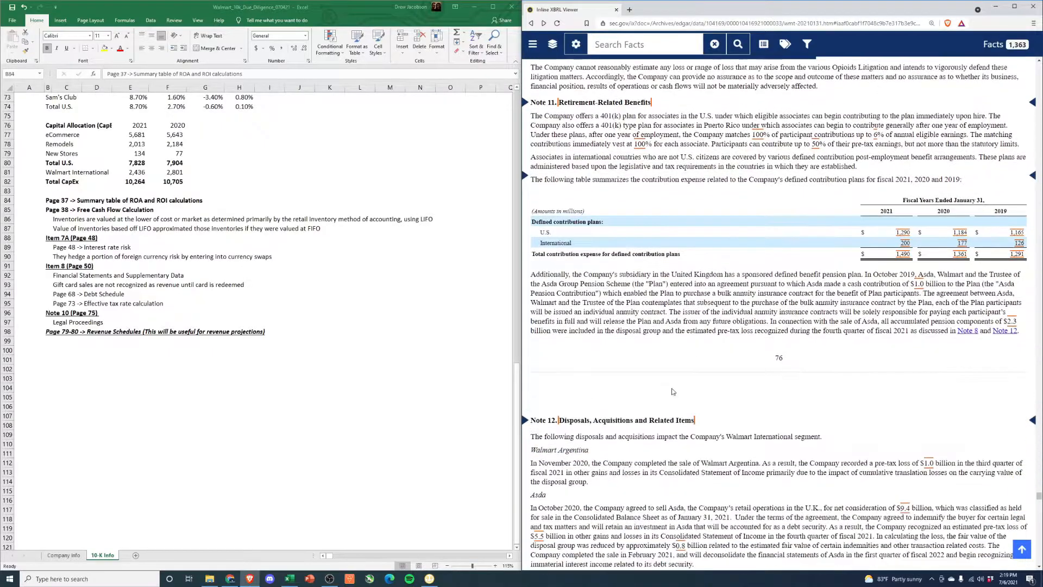
scroll(765, 202, "down", 4)
scroll(768, 324, "down", 6)
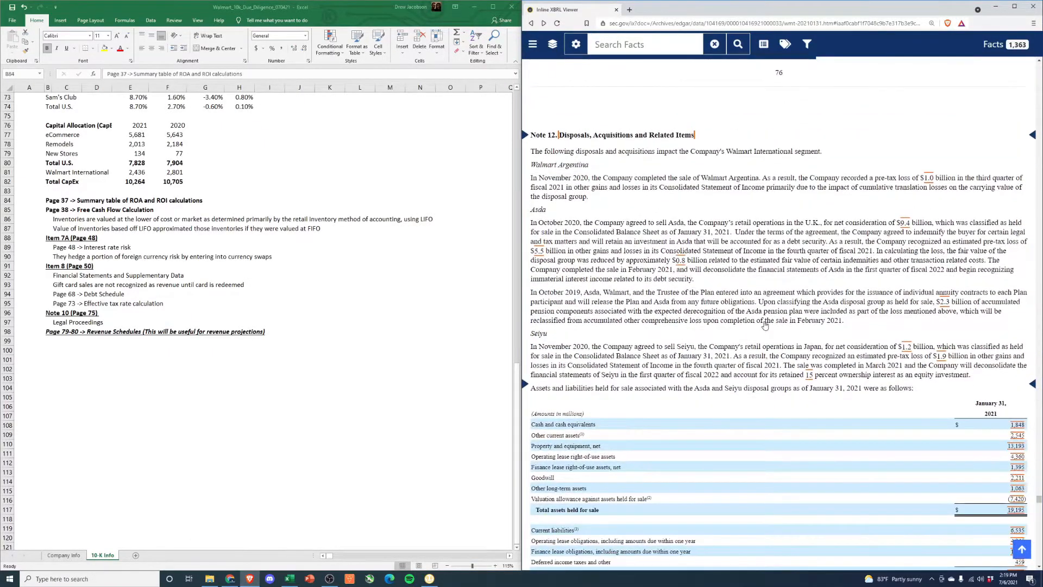
scroll(619, 365, "up", 3)
left_click_drag(541, 223, 875, 222)
left_click(647, 251)
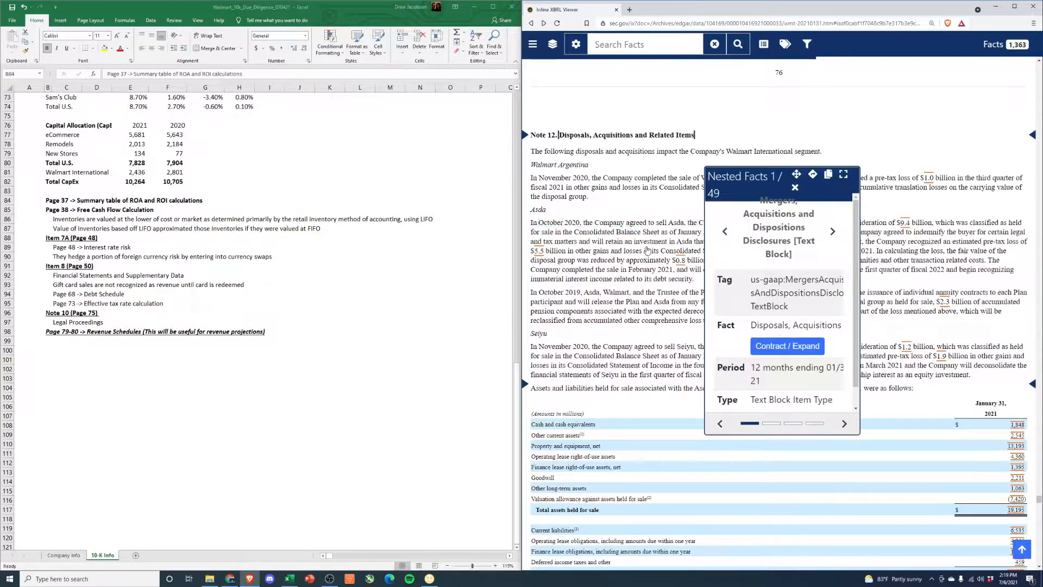
left_click(795, 187)
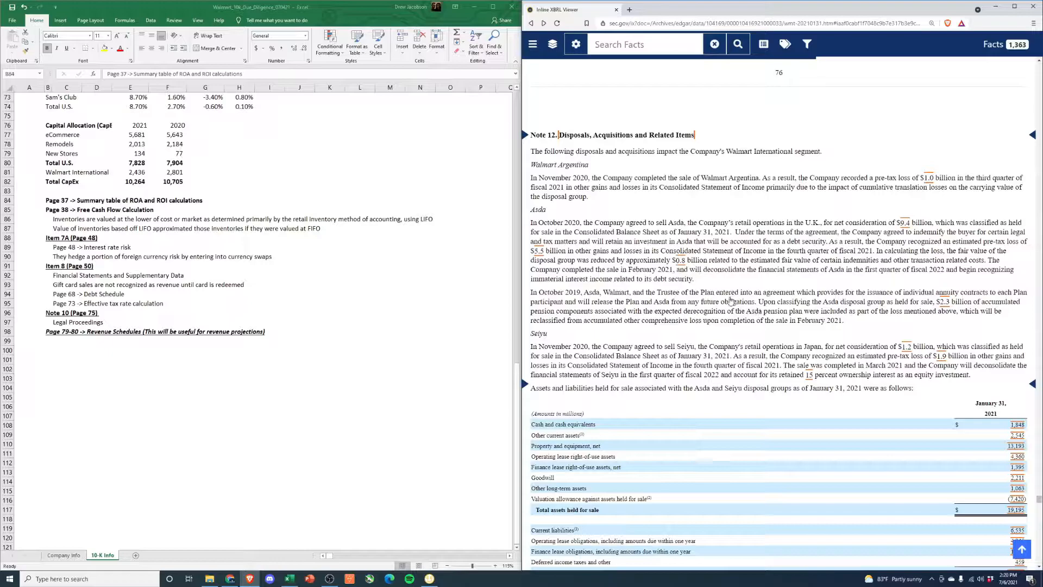
left_click_drag(824, 351, 584, 348)
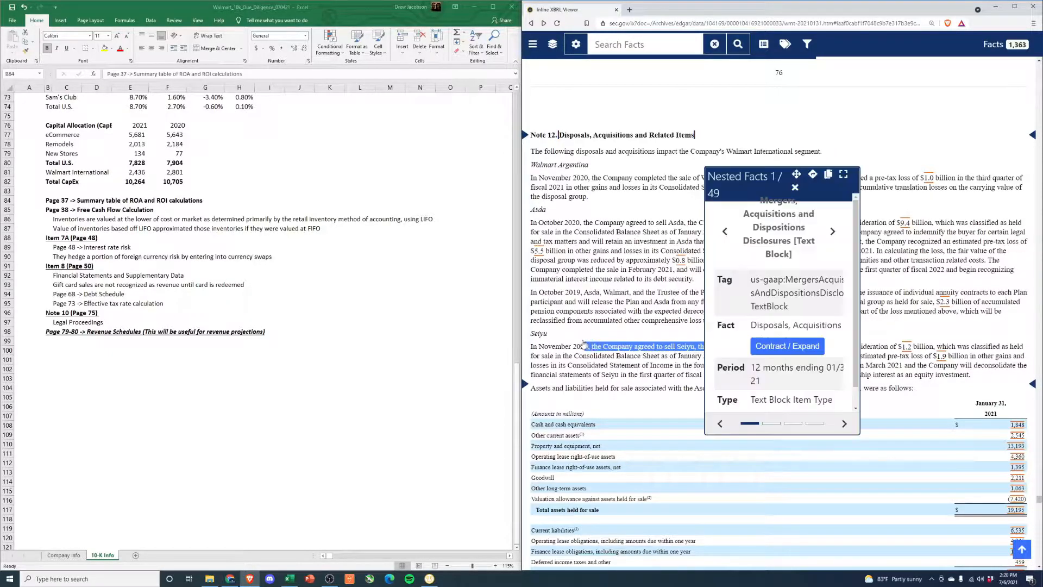
left_click(796, 187)
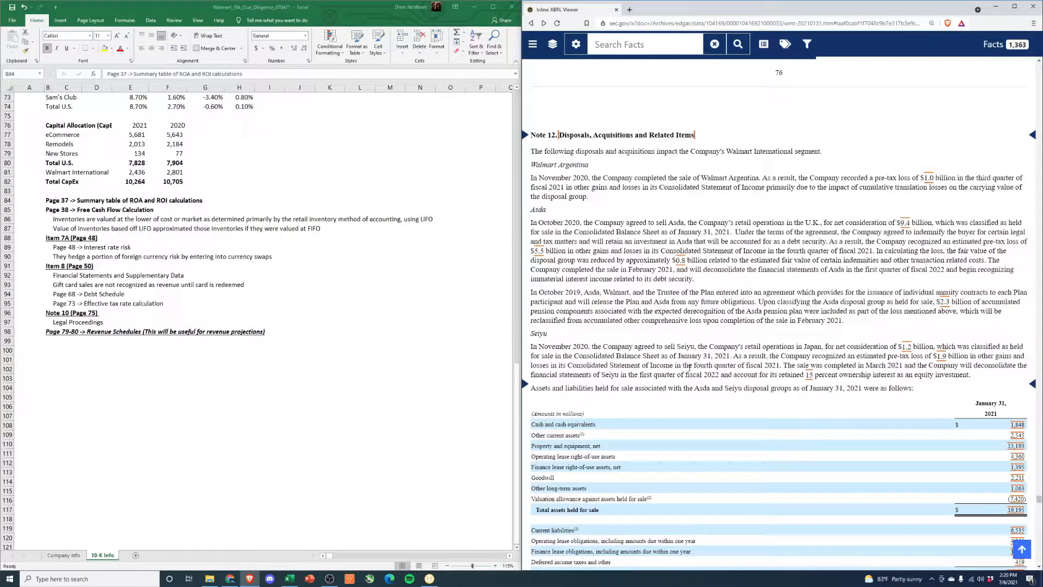
Examine the segment results, the U.S. and non-U.S. revenues and the disaggregated revenue tables on pages 79-80
scroll(747, 326, "down", 8)
scroll(746, 326, "down", 12)
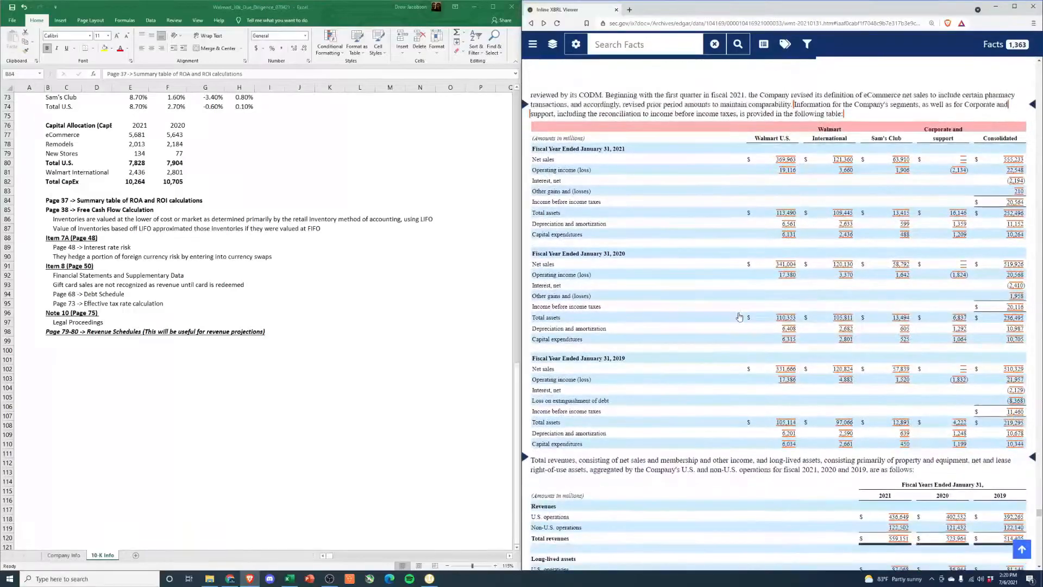
scroll(740, 317, "down", 5)
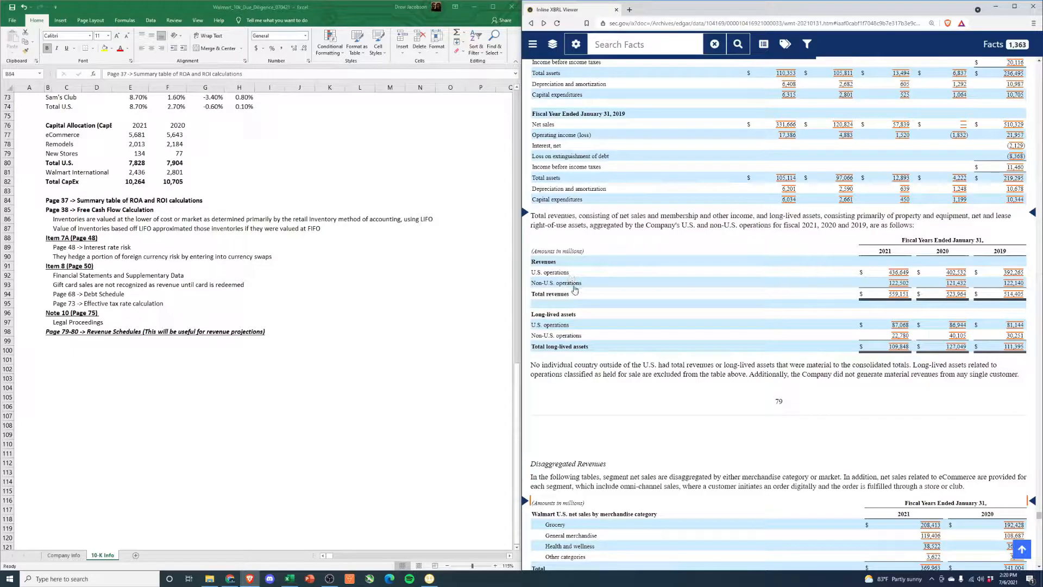
scroll(765, 439, "down", 5)
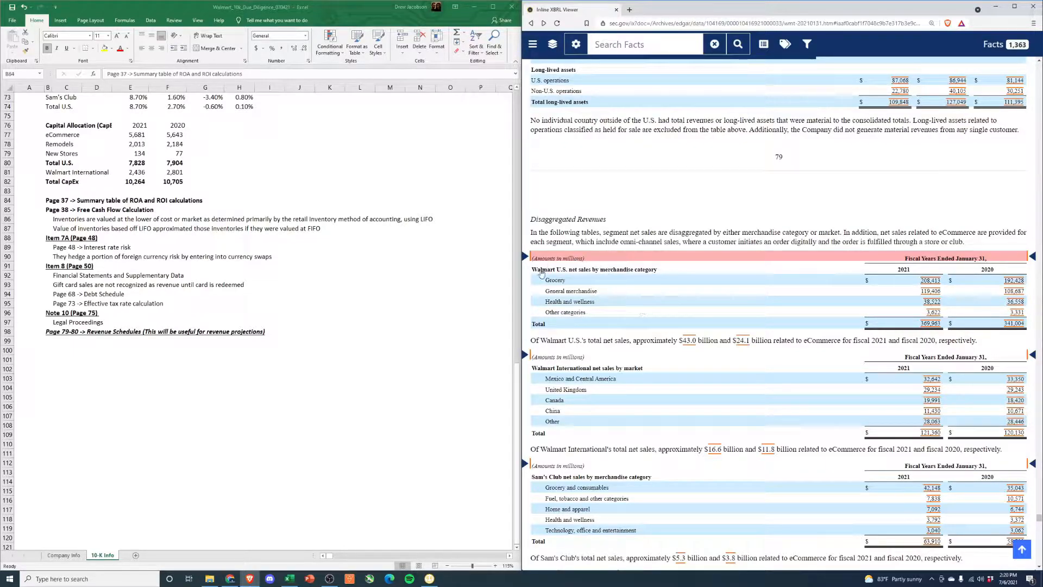
Compare the Walmart U.S. sales categories with the Grocery, General Merchandise and Health and Wellness descriptions under Item 1 in the 10-K Info sheet
scroll(454, 335, "up", 20)
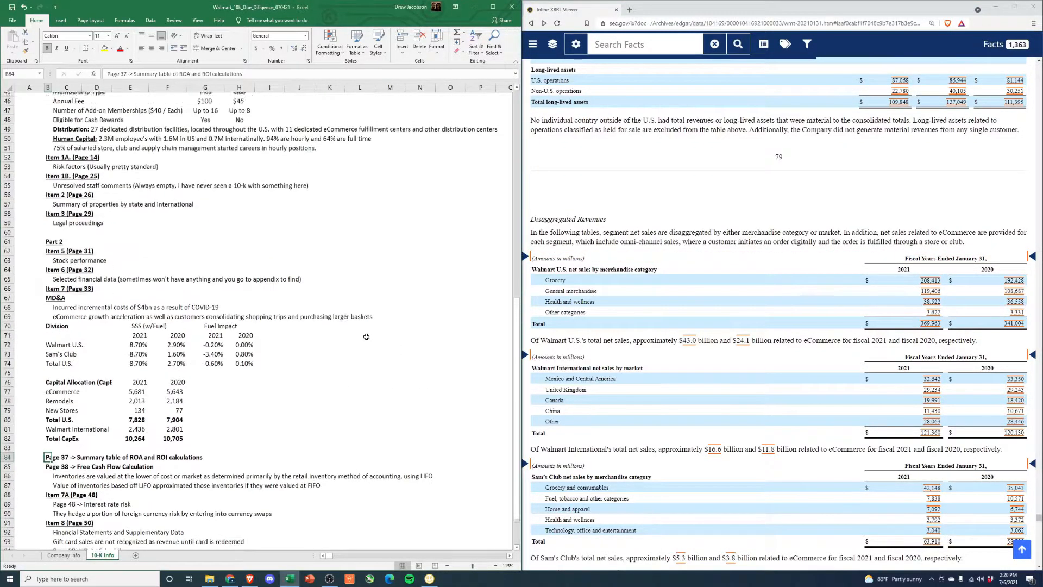
scroll(344, 313, "up", 1)
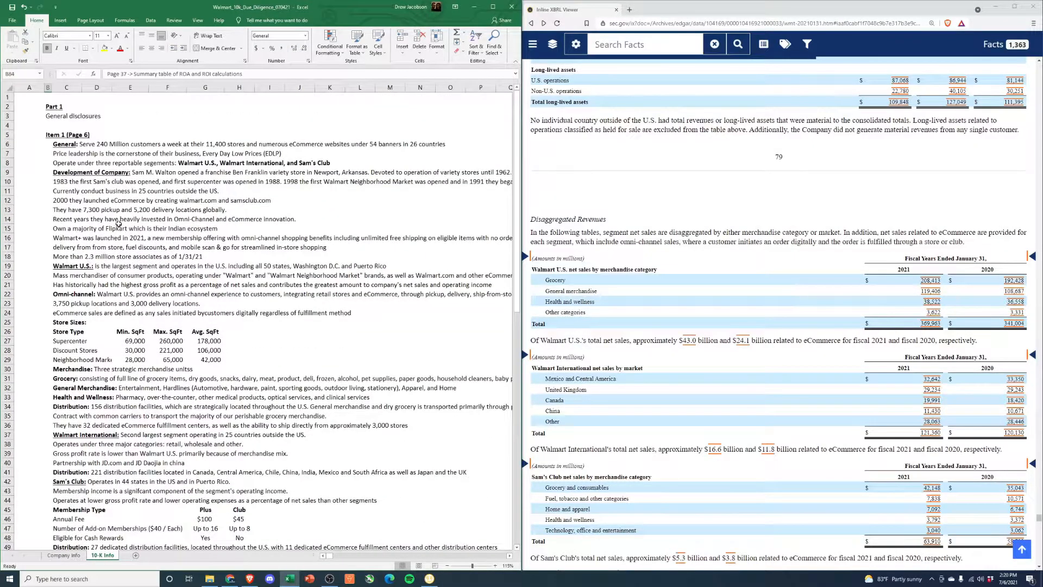
left_click(67, 389)
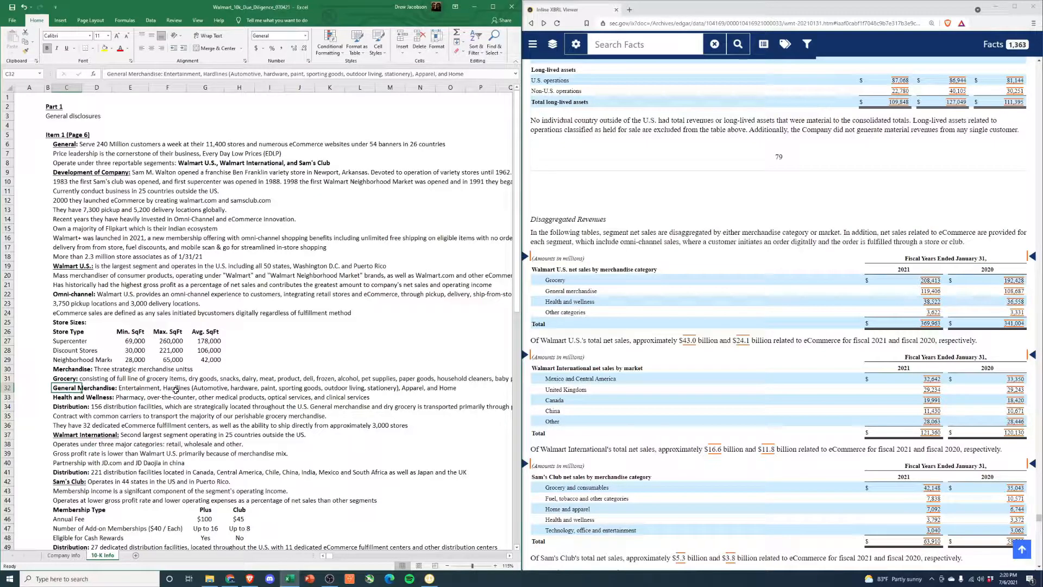
left_click(61, 399)
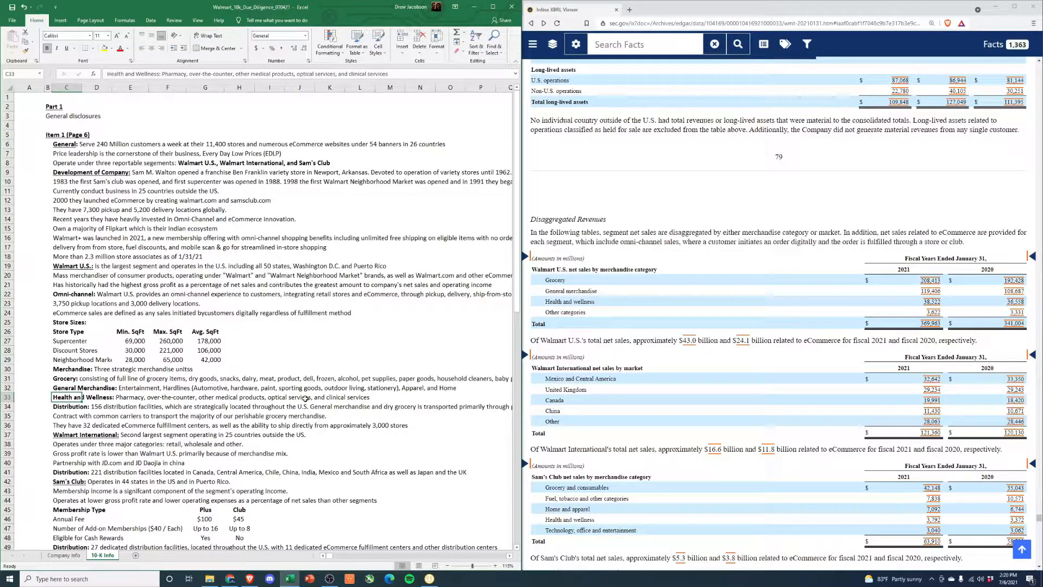
left_click(61, 407)
left_click(59, 371)
left_click(60, 377)
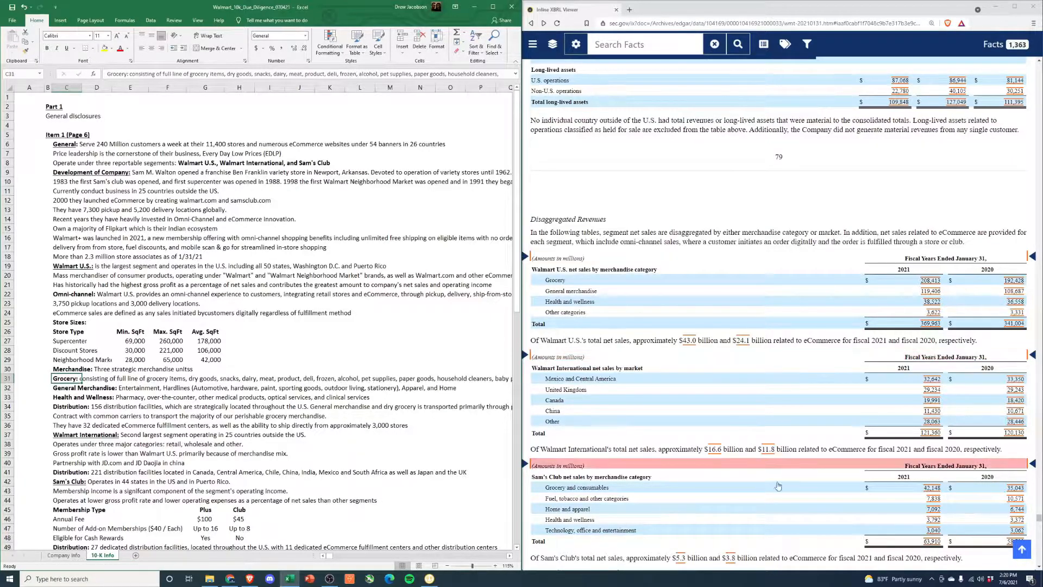
Go back over the segment and disaggregated net sales tables by category and market, along with the dividends declared in Note 14
scroll(598, 397, "down", 2)
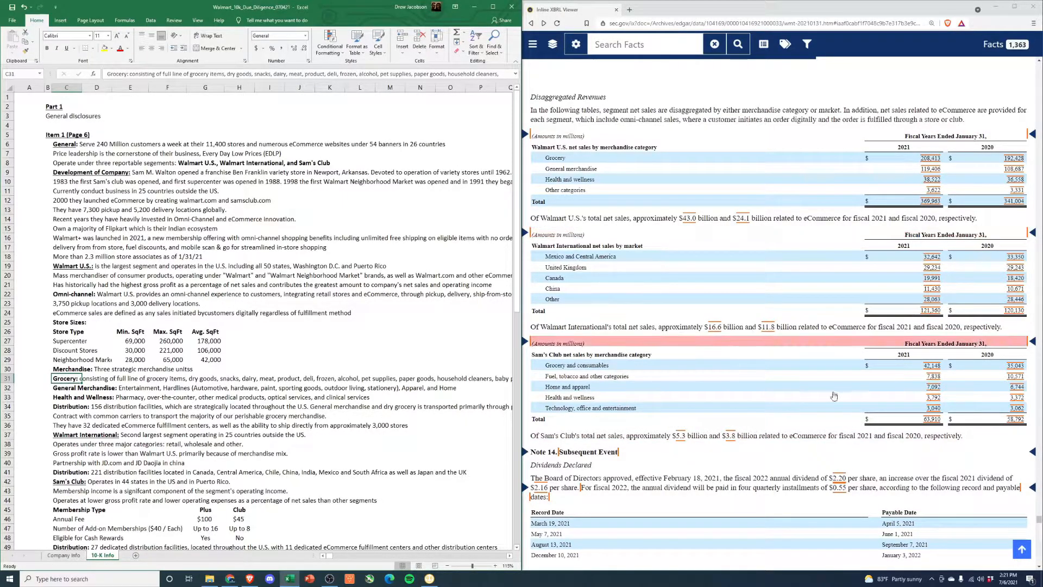
scroll(700, 352, "up", 4)
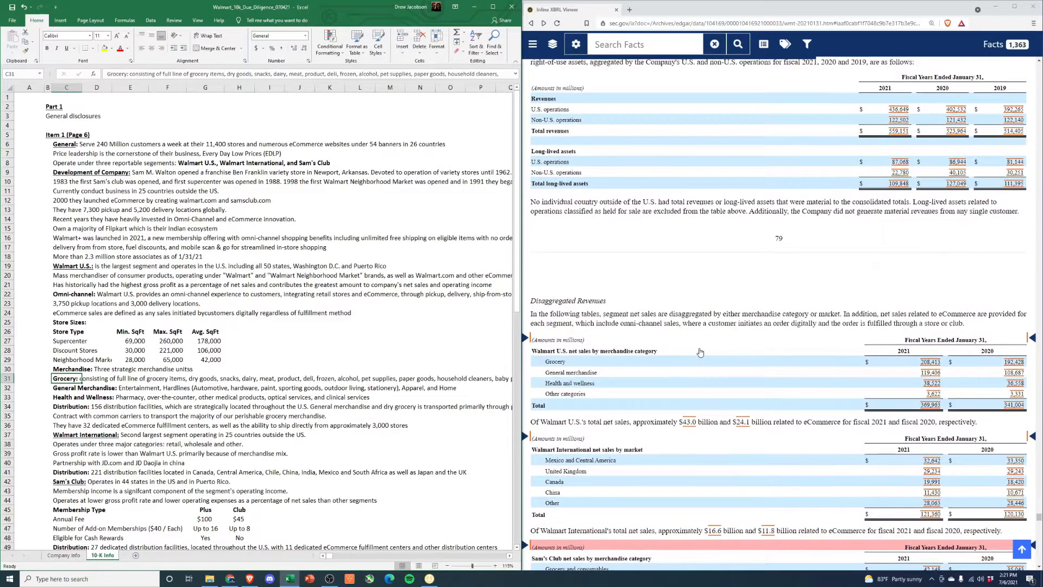
scroll(701, 352, "up", 6)
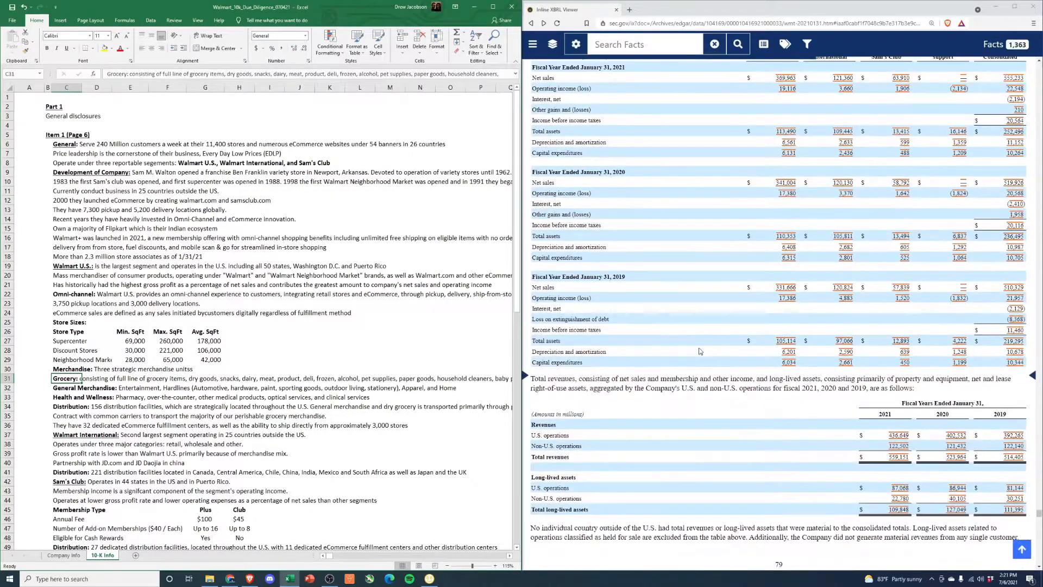
scroll(700, 352, "up", 2)
scroll(701, 351, "down", 5)
scroll(700, 351, "down", 15)
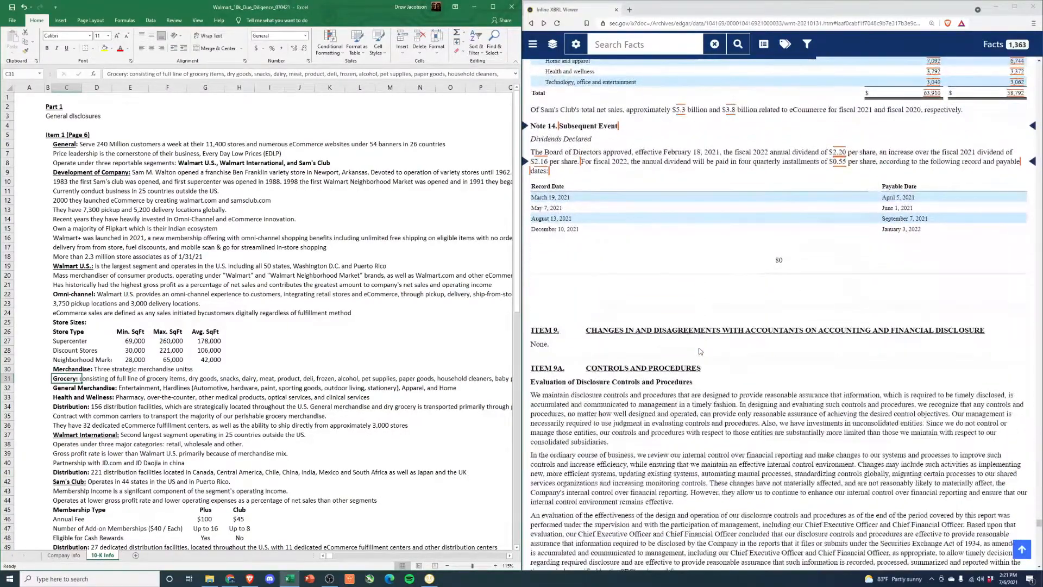
scroll(701, 351, "up", 3)
scroll(700, 351, "up", 1)
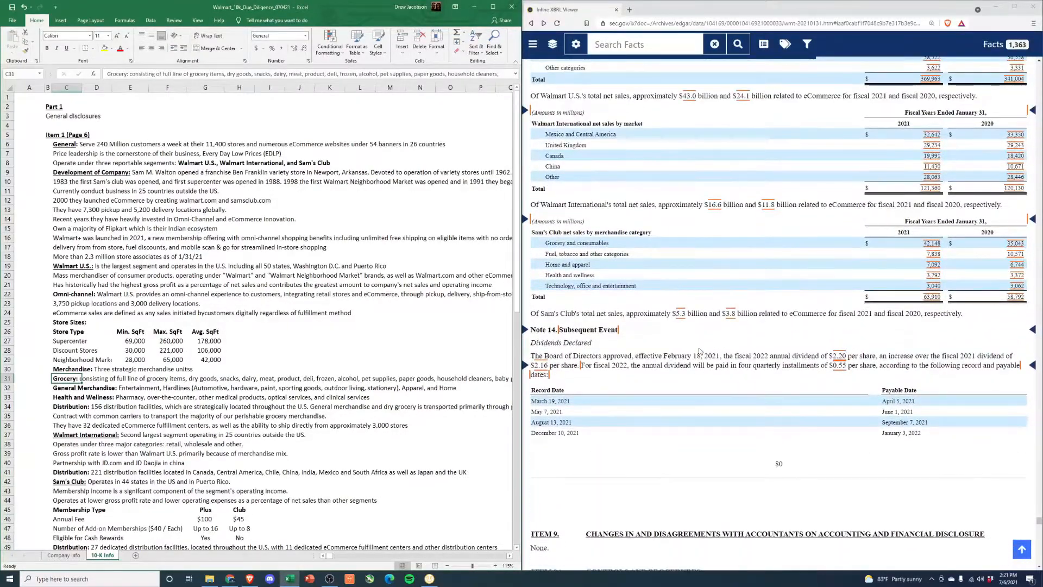
scroll(700, 351, "up", 2)
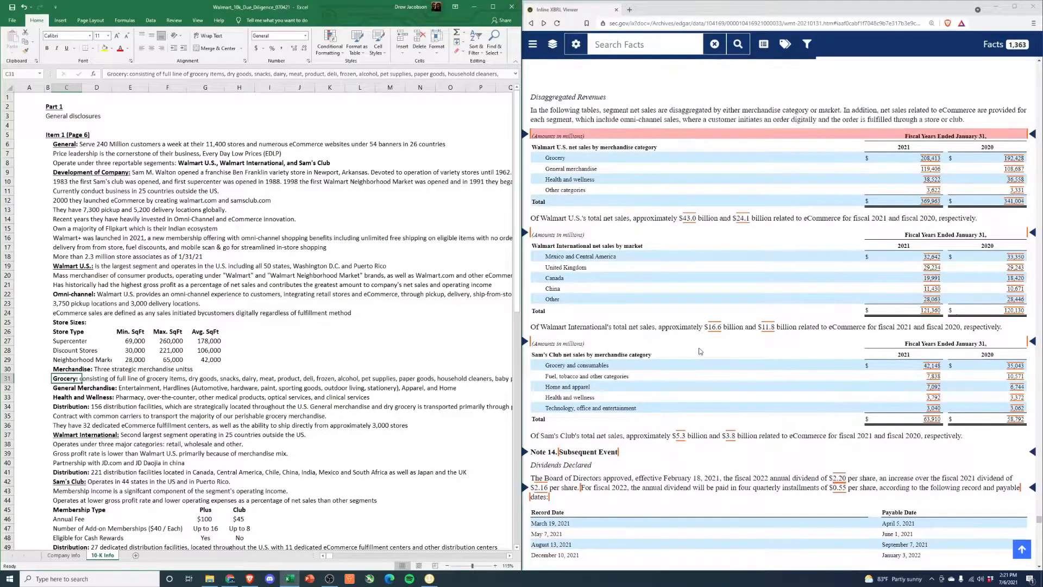
scroll(700, 351, "up", 4)
scroll(651, 408, "down", 3)
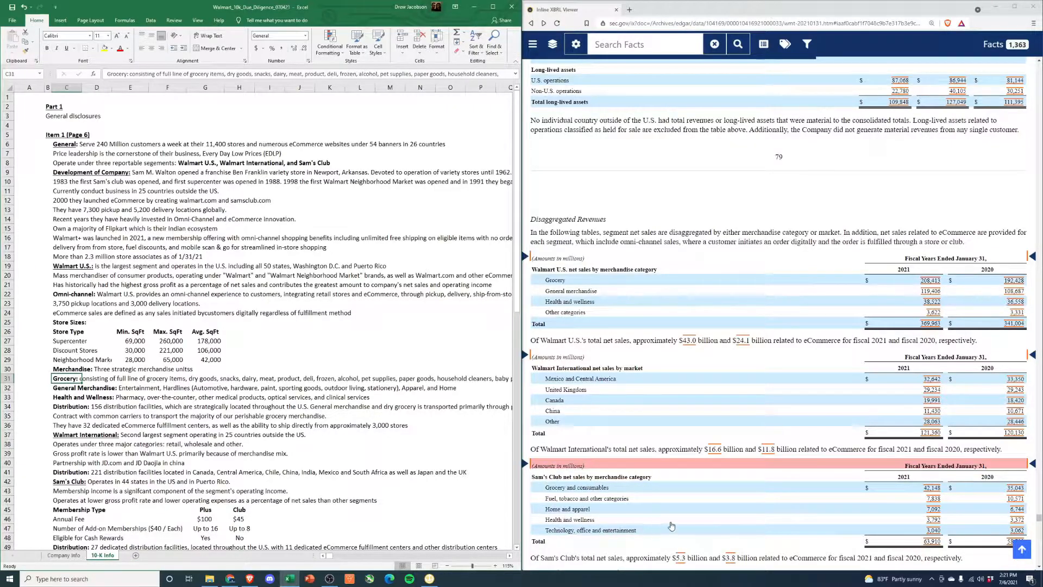
scroll(668, 522, "down", 3)
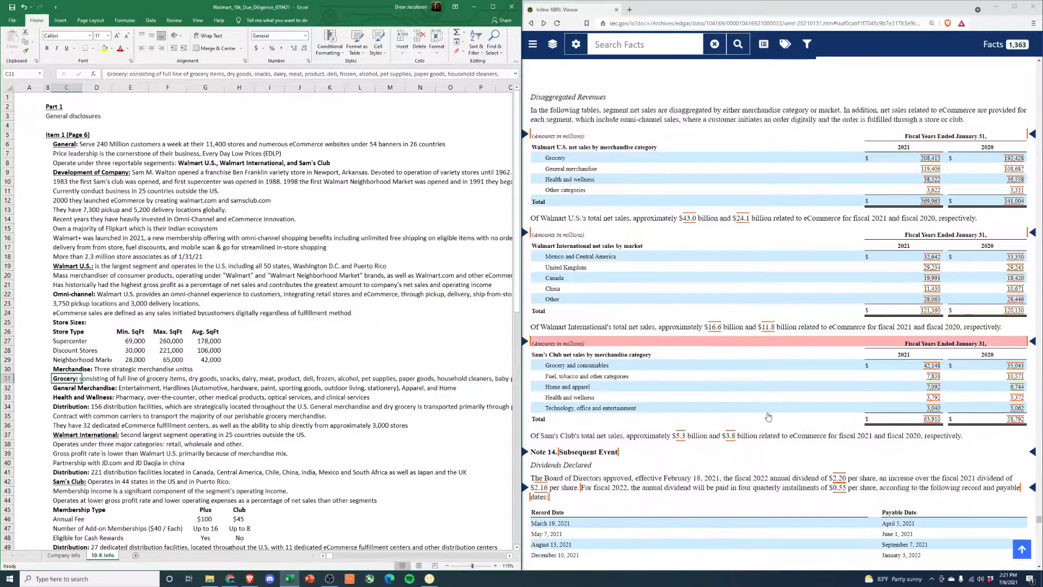
Review the remaining 10-K Info notes from Item 1 down to the Page 79-80 revenue schedules line and select that line
left_click(131, 416)
scroll(67, 425, "down", 14)
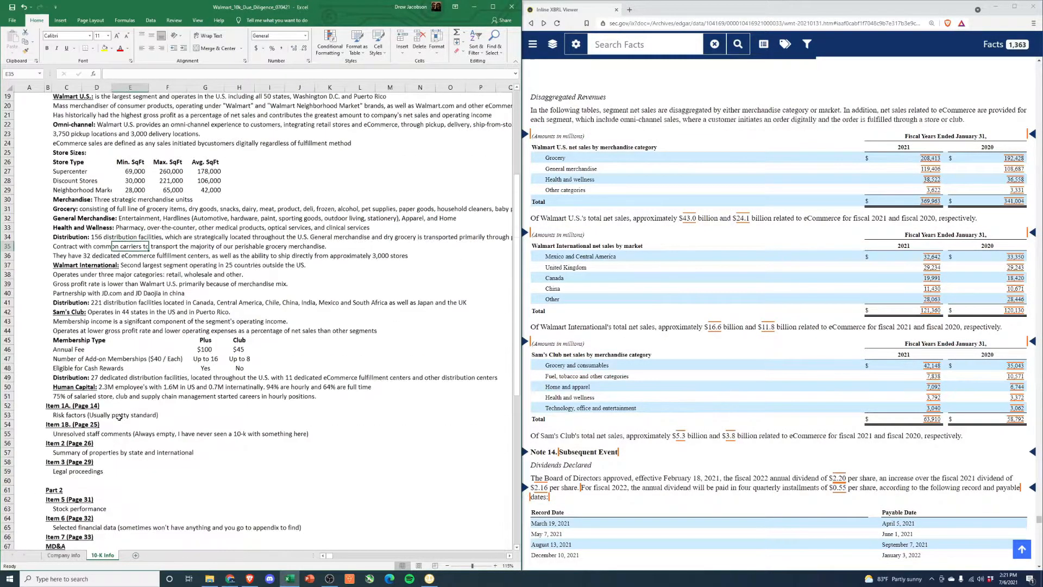
scroll(68, 424, "down", 6)
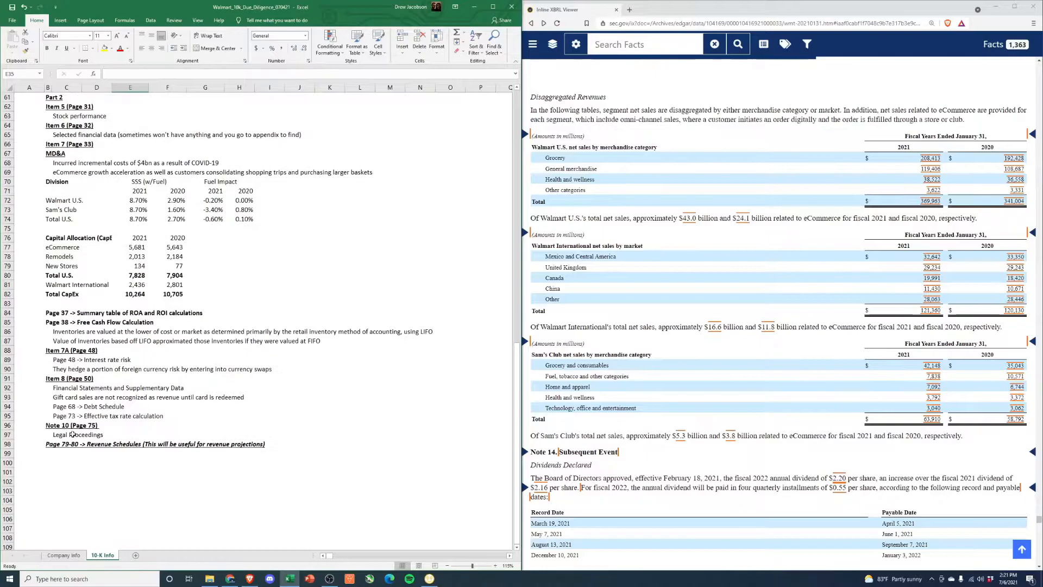
left_click(50, 445)
Skim the rest of the 10-K from Note 14 through Items 9 to 15, the exhibit list and the signature pages
scroll(656, 416, "down", 5)
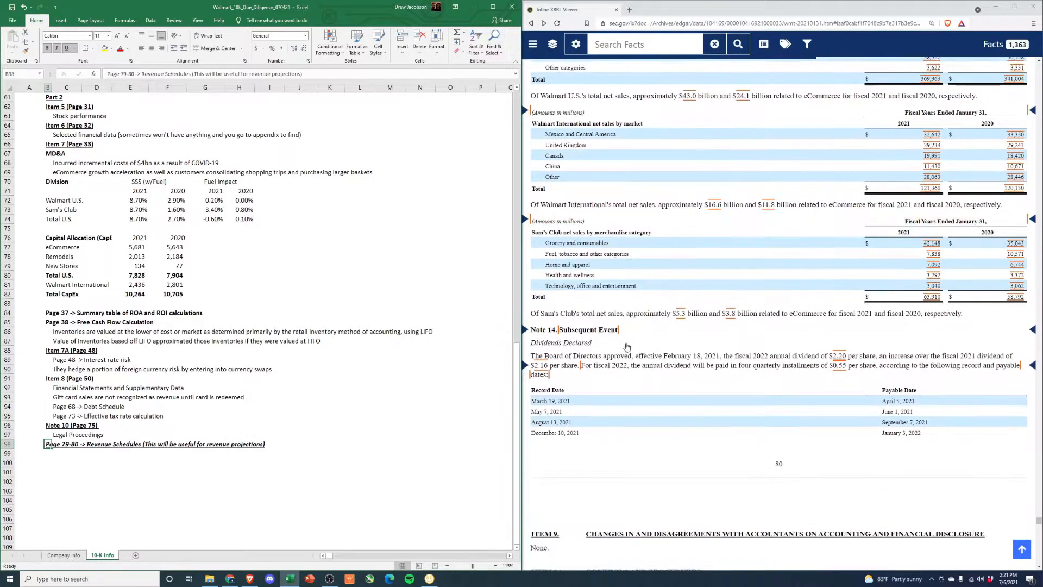
scroll(656, 417, "down", 15)
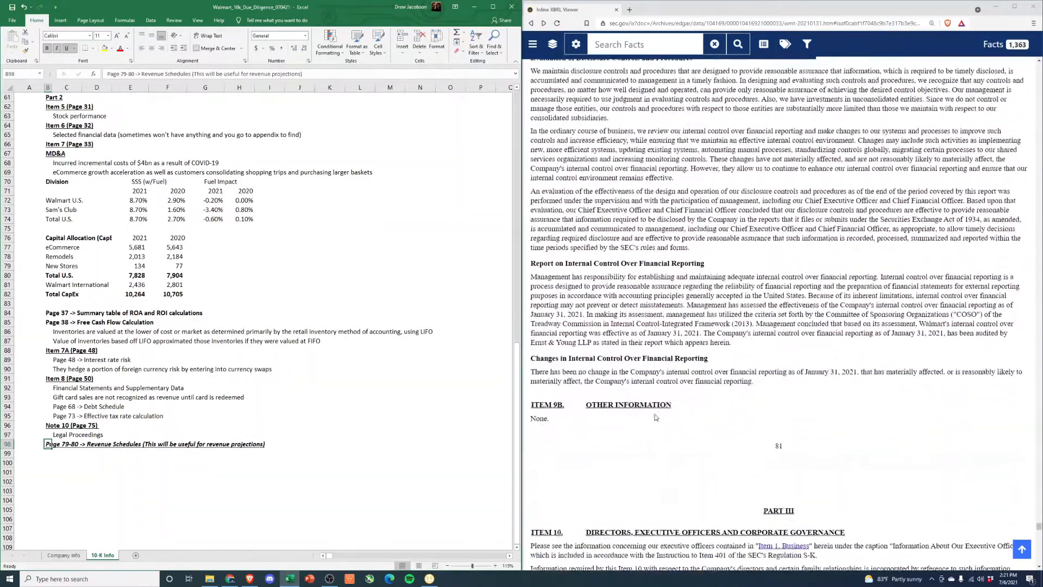
scroll(725, 260, "down", 13)
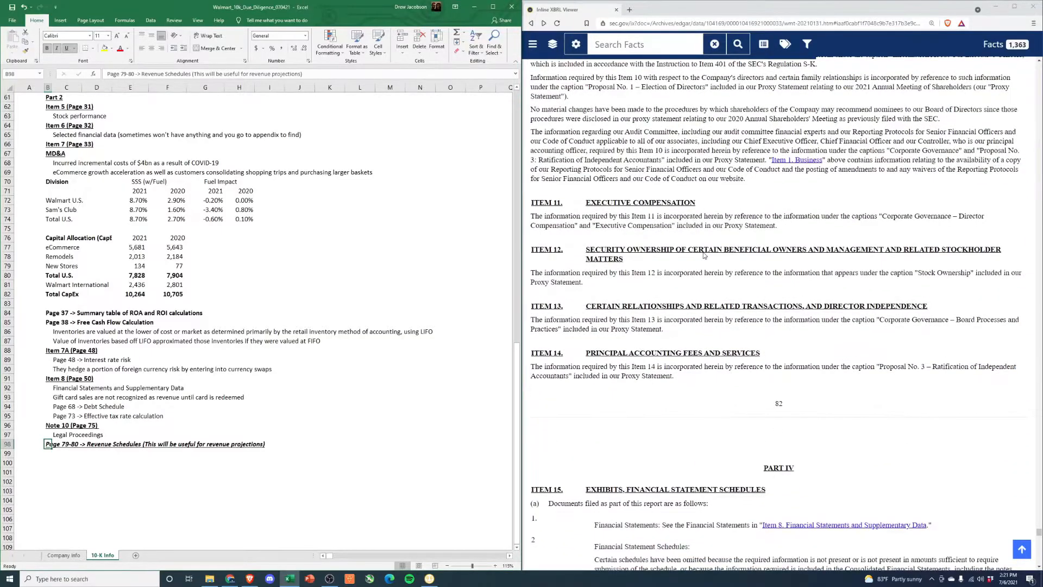
scroll(727, 259, "down", 15)
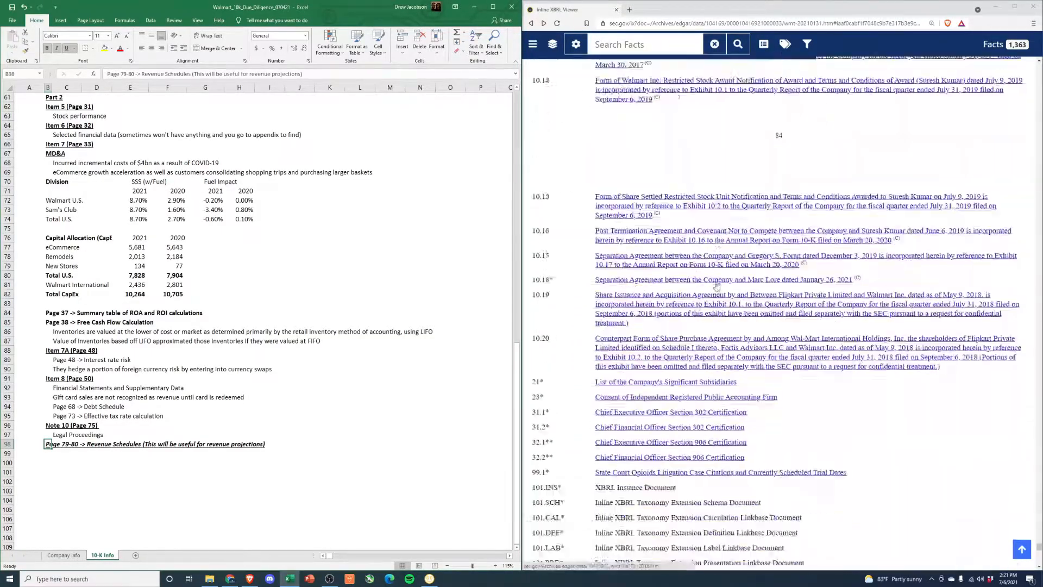
scroll(720, 283, "down", 5)
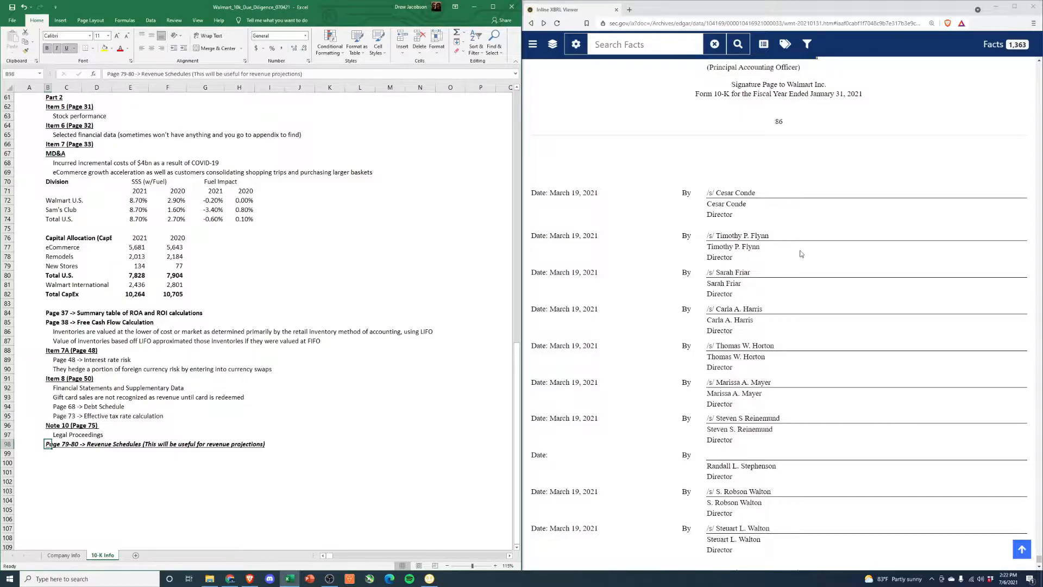
Search Google for walmart investor relations in a new browser tab, open Walmart's Investors site and maximize the window
left_click(629, 10)
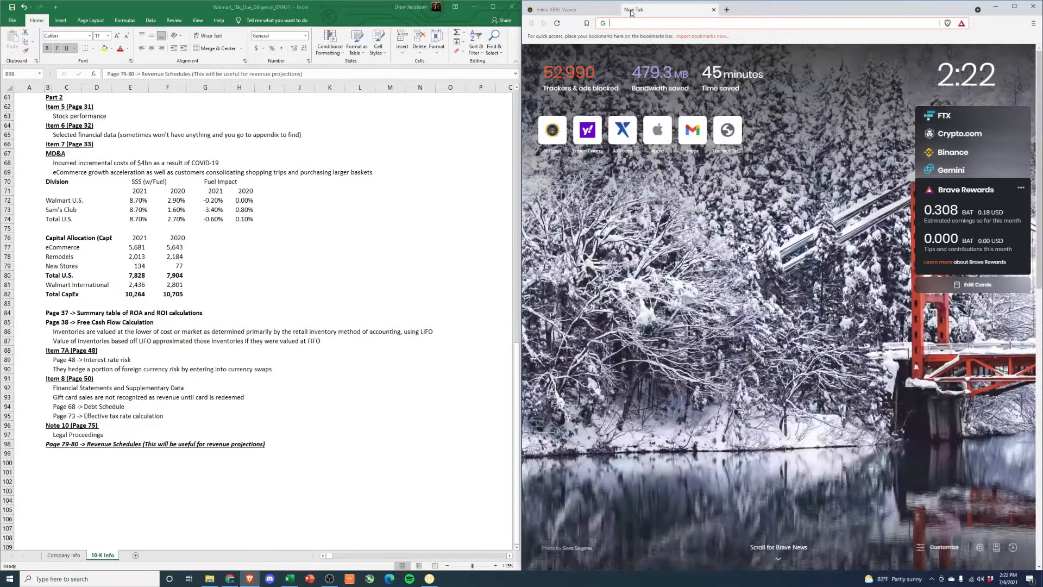
type("google.co")
key("Return")
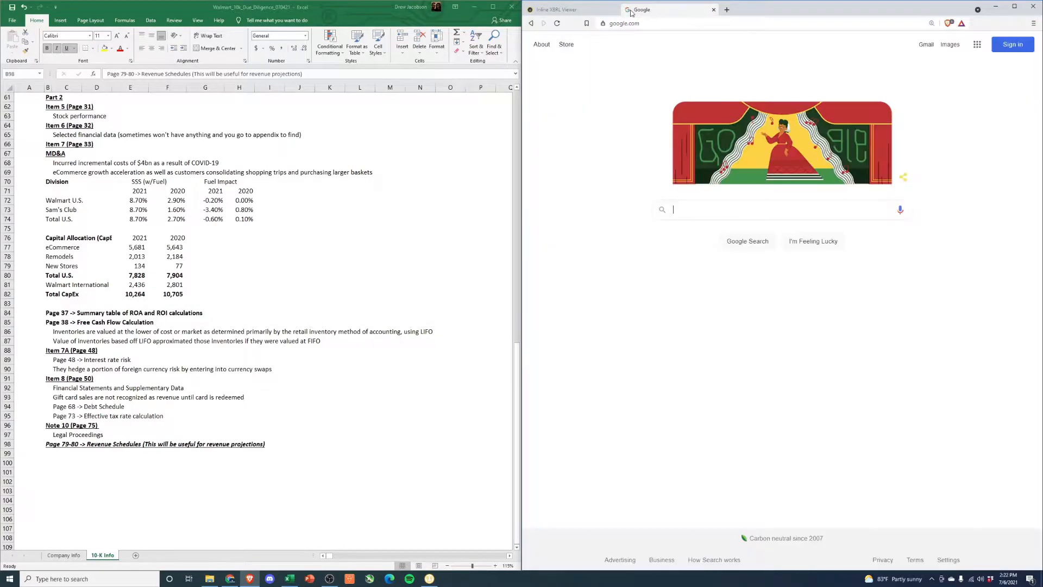
type("walmart inve")
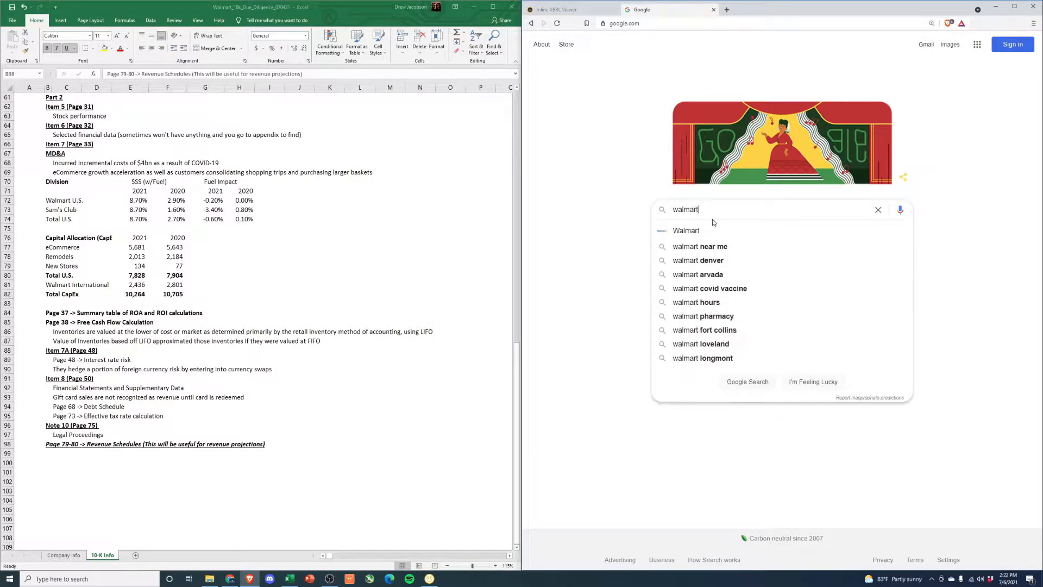
type("stor relations")
key("Return")
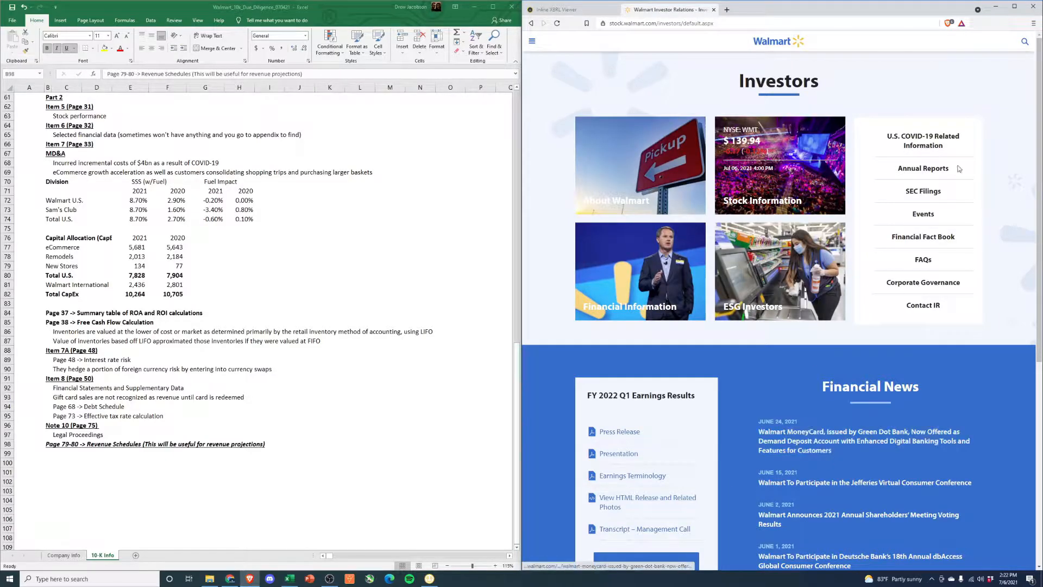
left_click(1014, 6)
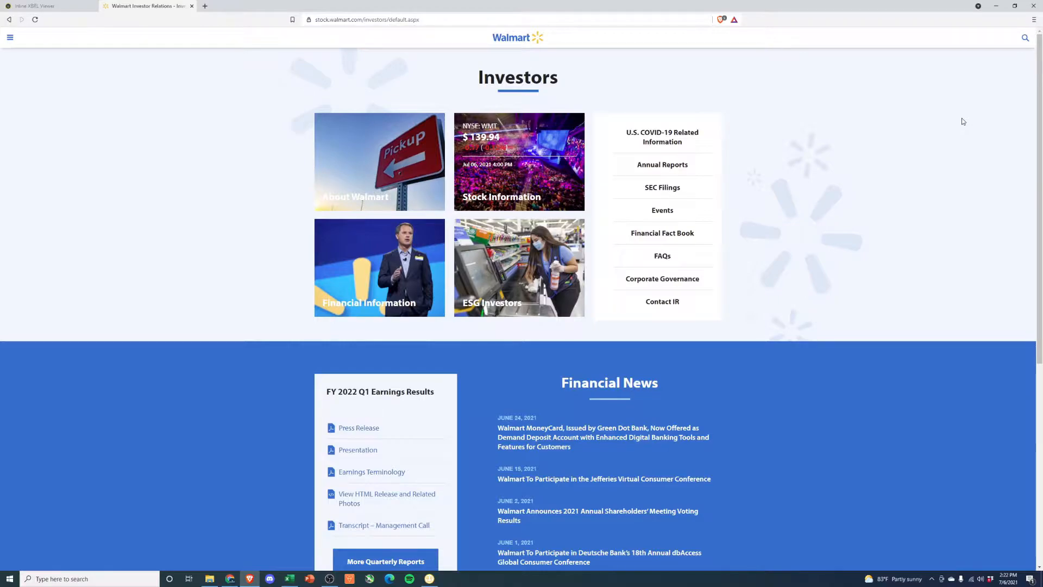
Browse the past events under Walmart's Financial Events & Webcasts and open the FY2022 Q1 Earnings Release
left_click(658, 211)
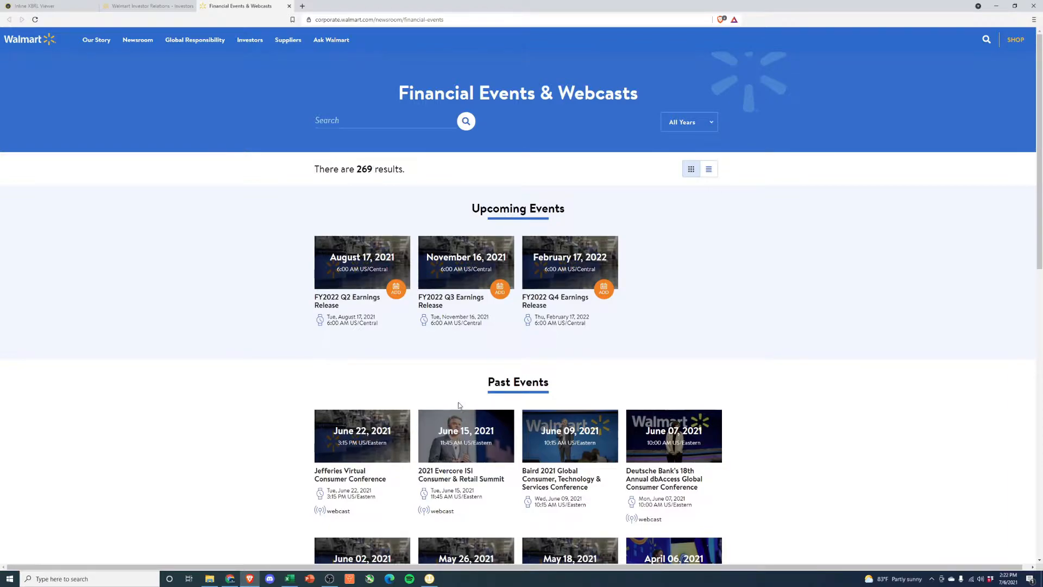
scroll(347, 392, "down", 2)
scroll(258, 409, "down", 3)
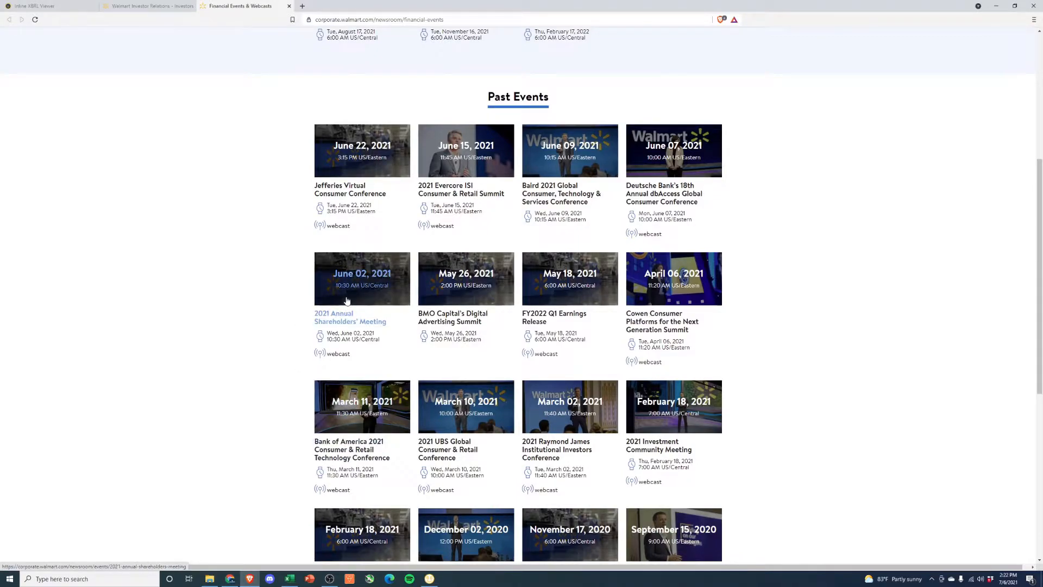
left_click(559, 319)
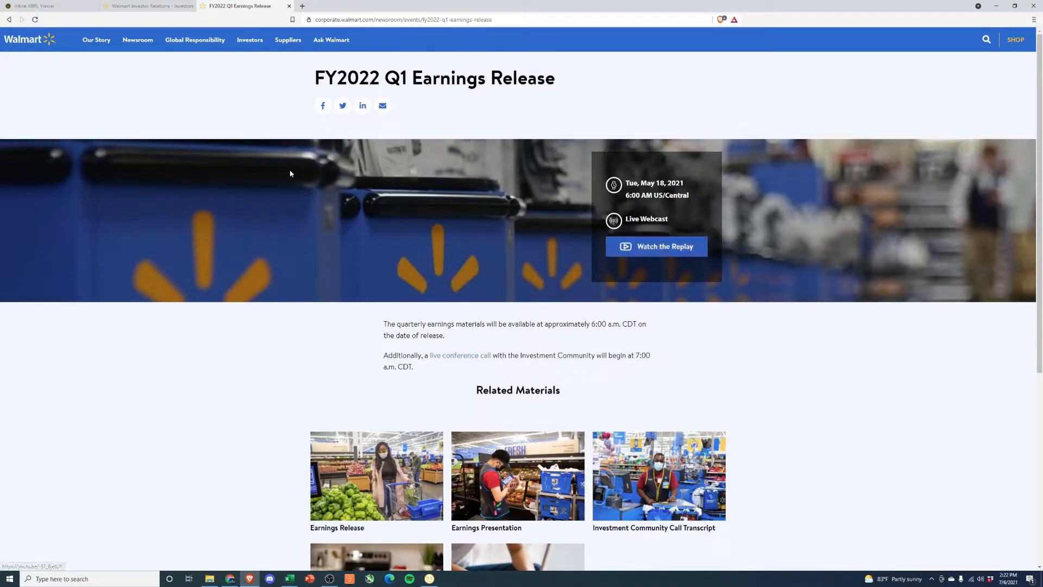
Return to the events list and open the transcript of the 2021 Annual Shareholders' Meeting
left_click(9, 20)
left_click(333, 318)
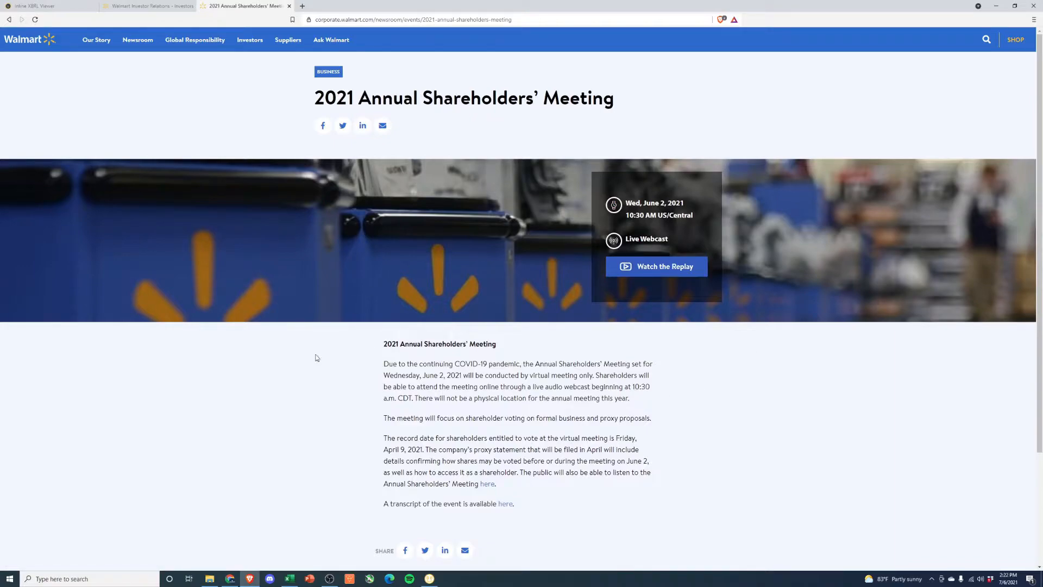
scroll(321, 349, "down", 2)
left_click(505, 424)
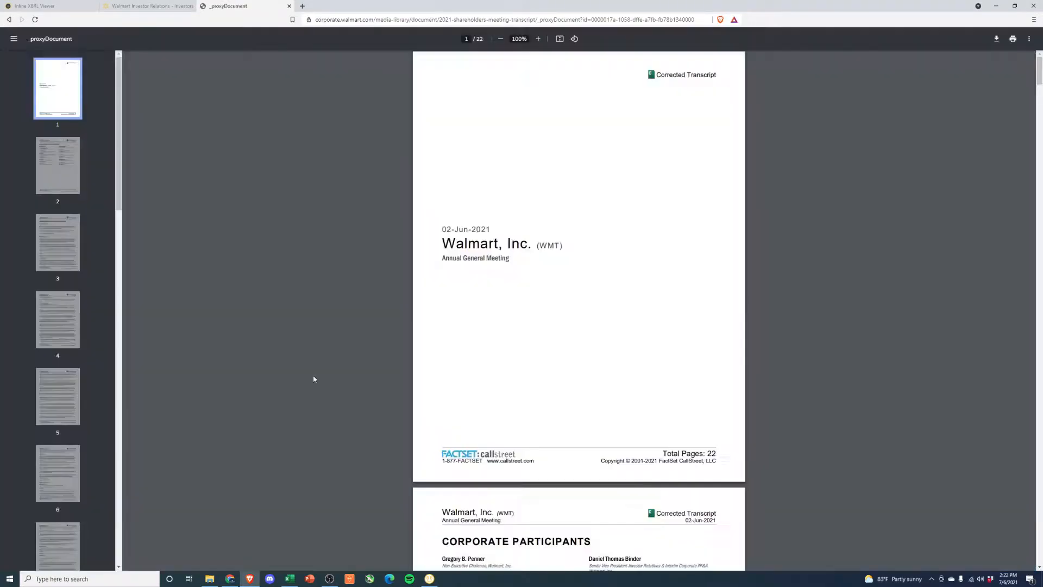
Page through the shareholders' meeting transcript, from the corporate participants and proposals to the answers on page 18
left_click(58, 169)
left_click(58, 256)
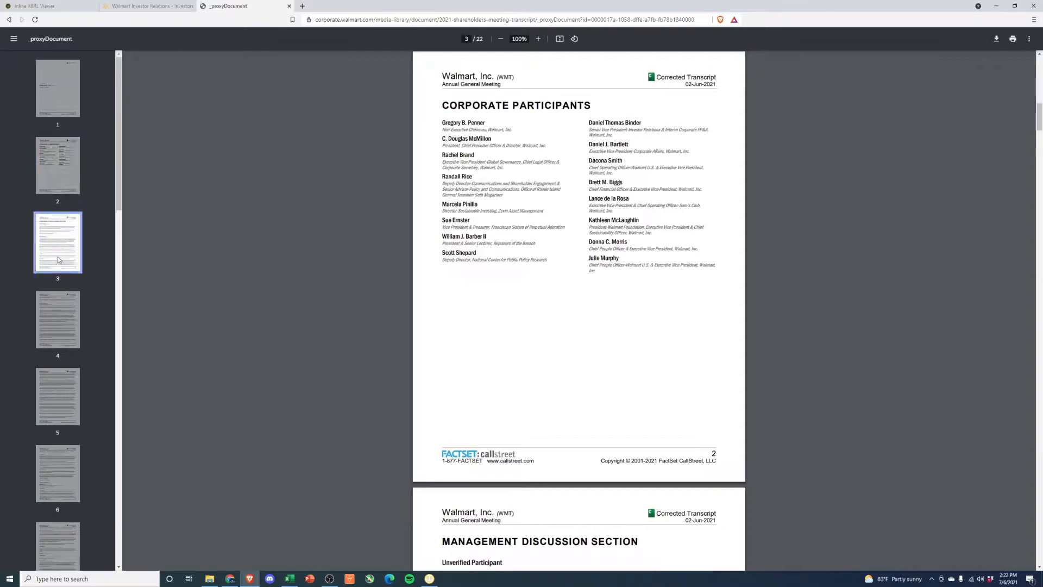
left_click(58, 329)
left_click(57, 403)
left_click(53, 481)
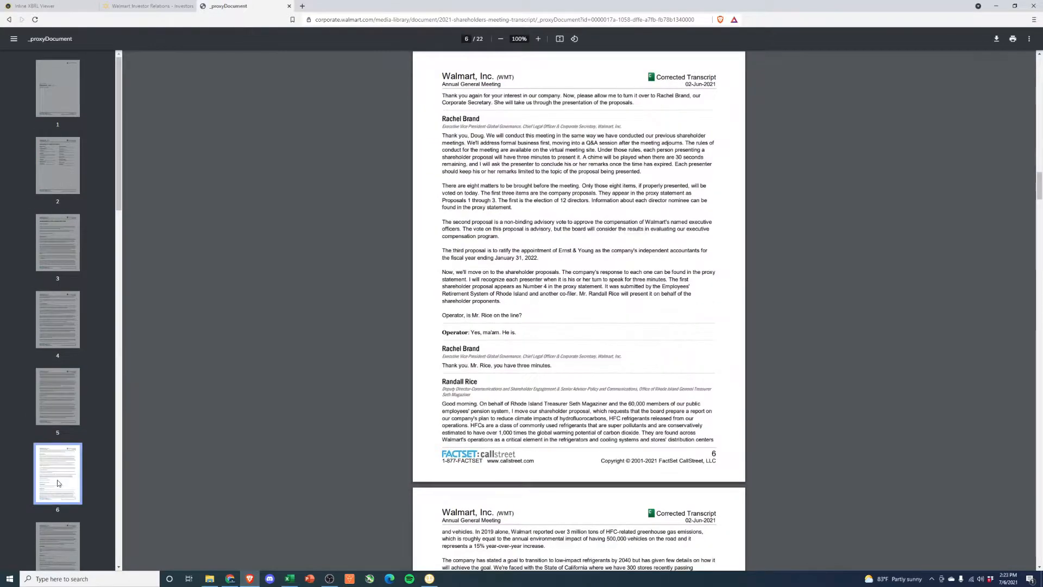
scroll(48, 495, "down", 2)
left_click(72, 439)
left_click(73, 496)
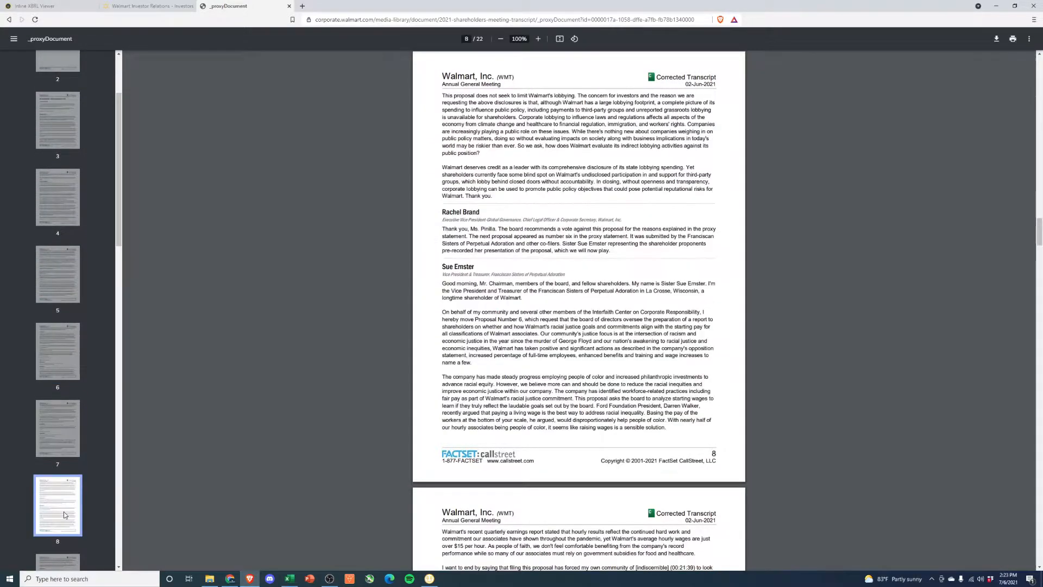
scroll(61, 510, "down", 4)
scroll(61, 510, "down", 15)
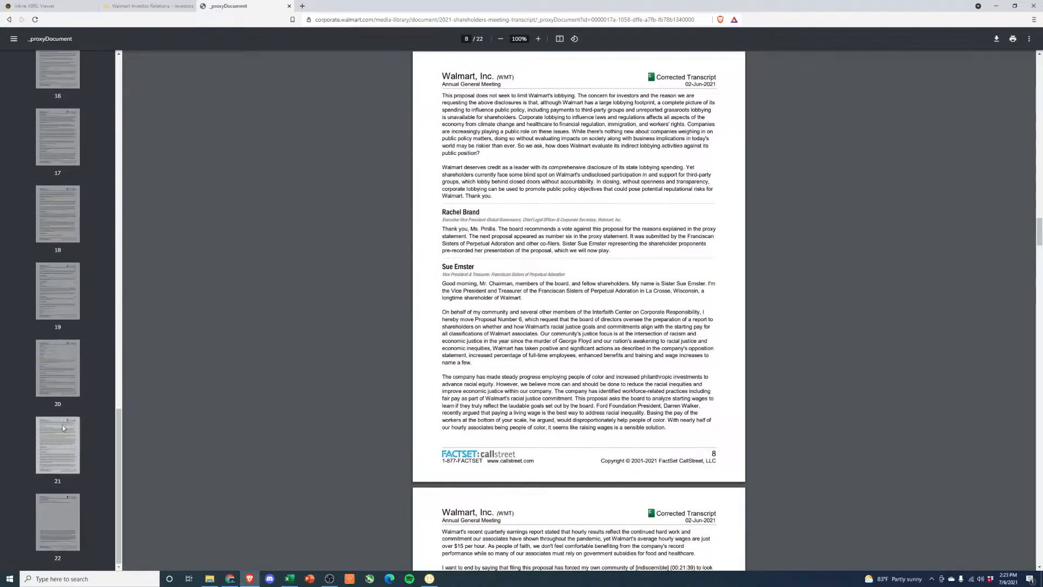
left_click(63, 368)
left_click(64, 311)
left_click(62, 234)
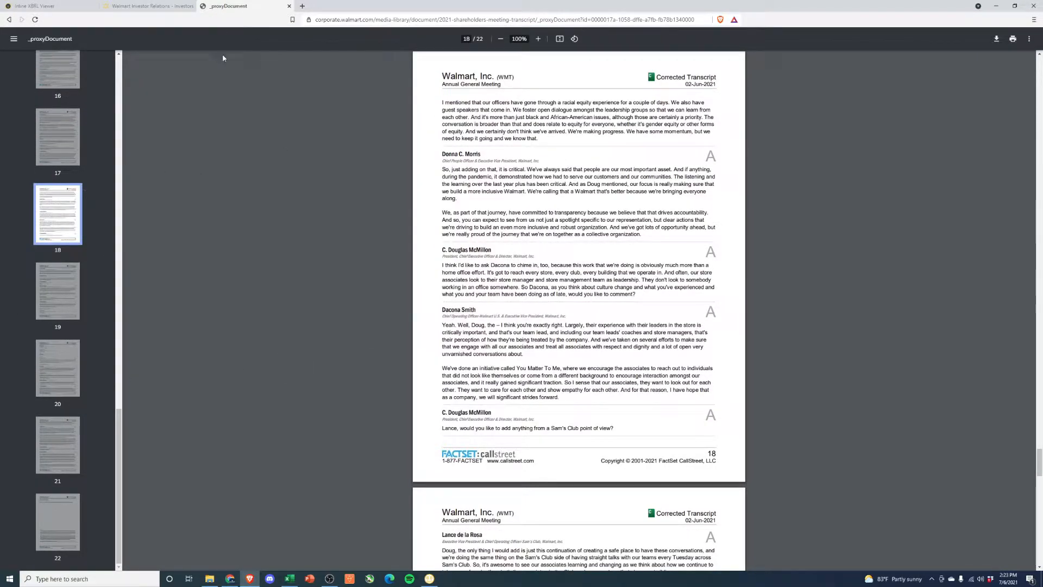
Look over the About Walmart page from the Investors site and return to the Investors home page
left_click(165, 3)
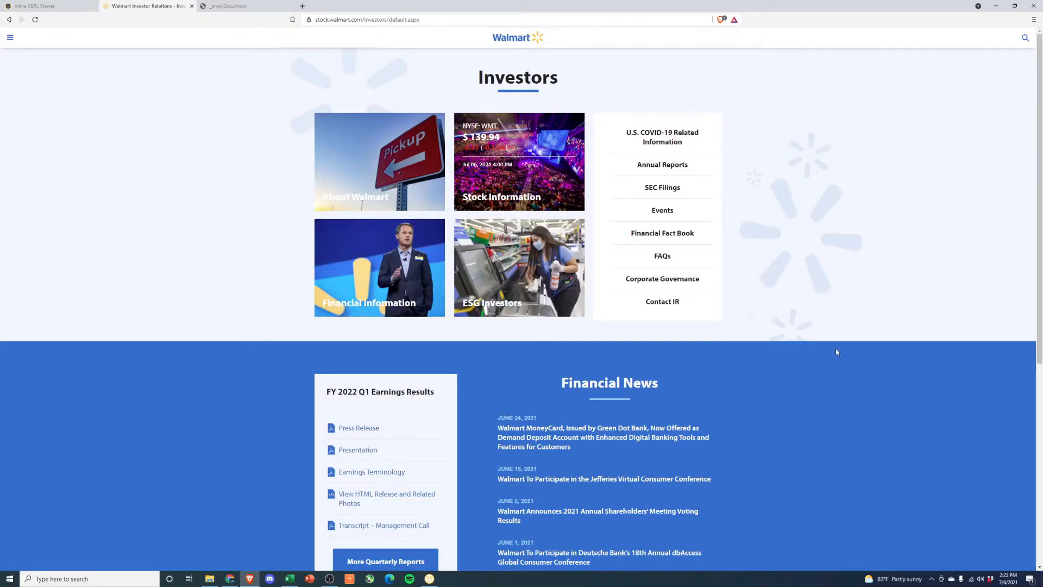
left_click(349, 199)
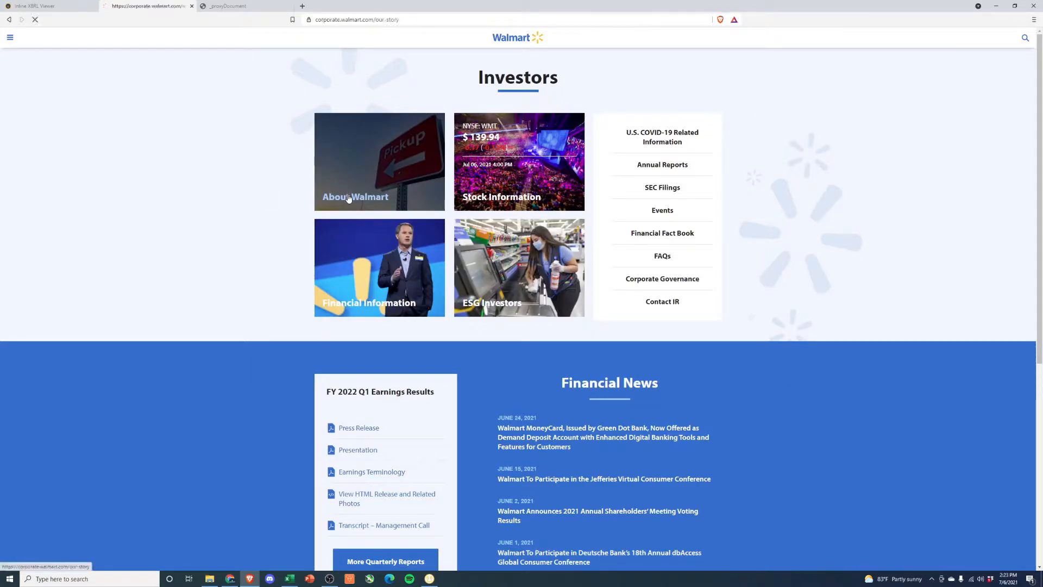
scroll(330, 216, "down", 6)
scroll(293, 193, "up", 6)
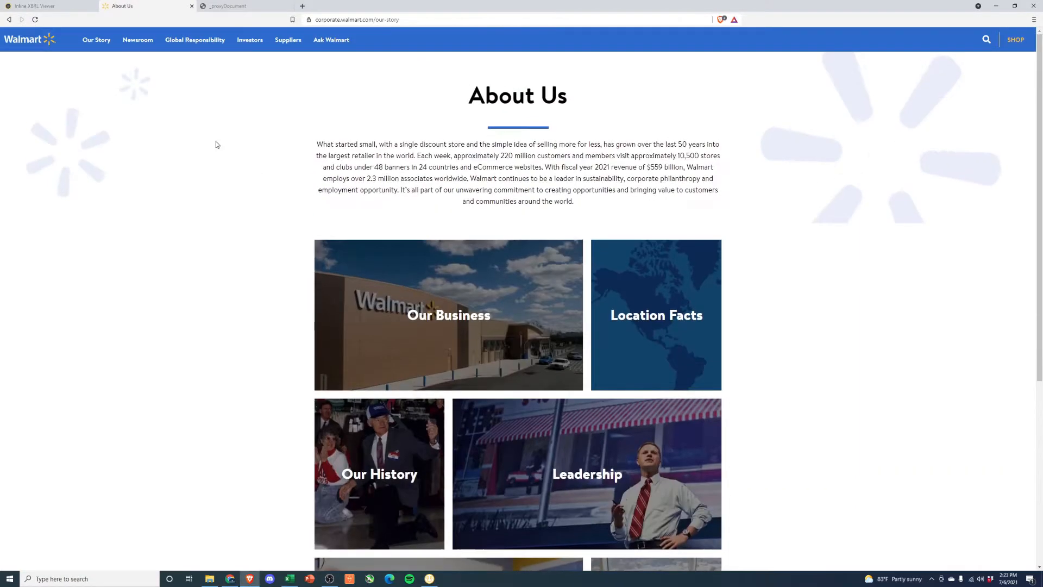
left_click(7, 20)
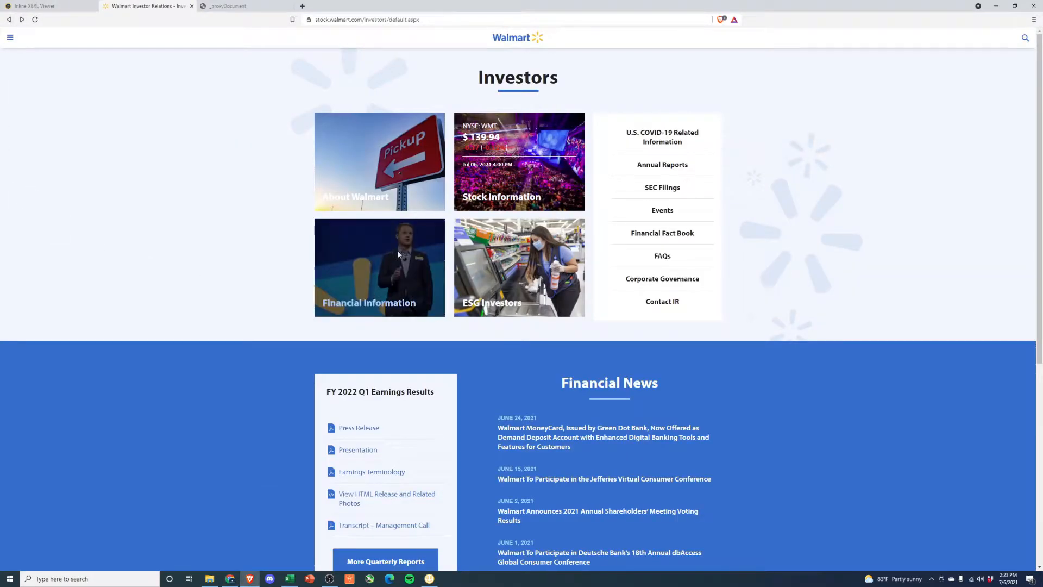
Open Walmart's Financial Information section and look through its 2021 SEC filings of all form types
left_click(374, 304)
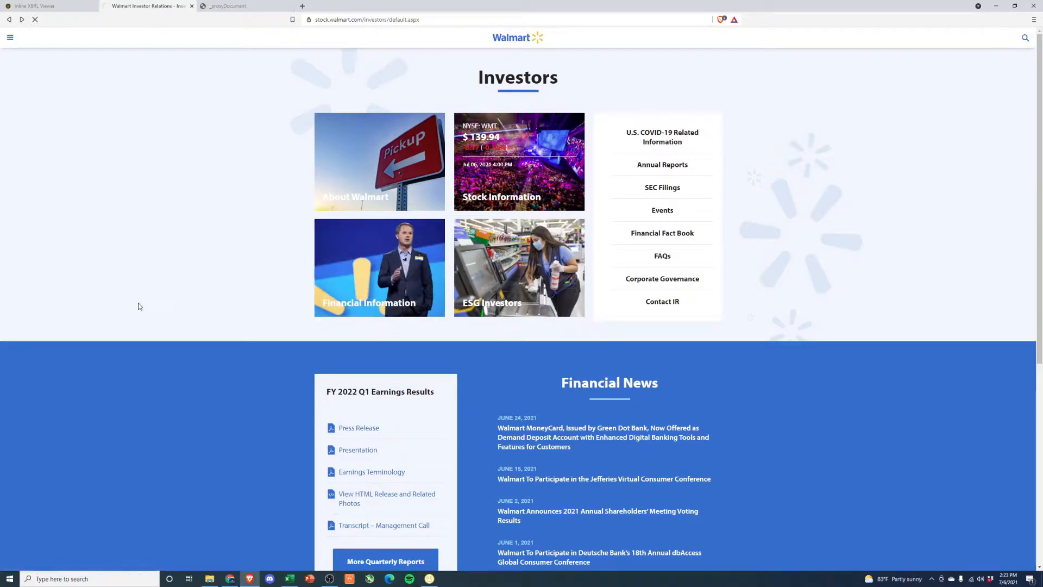
scroll(280, 340, "down", 4)
scroll(279, 340, "up", 4)
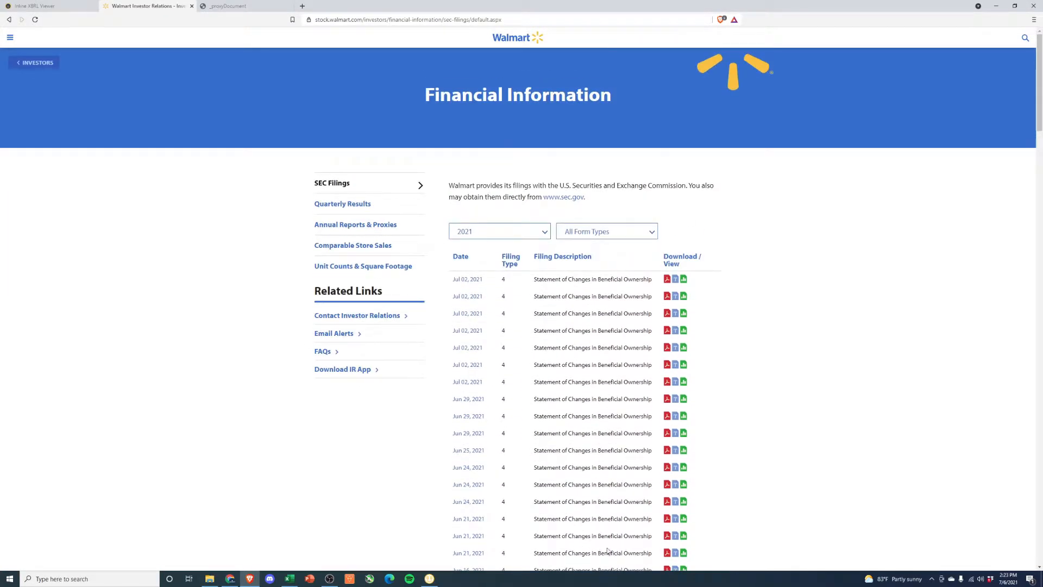
scroll(522, 347, "down", 8)
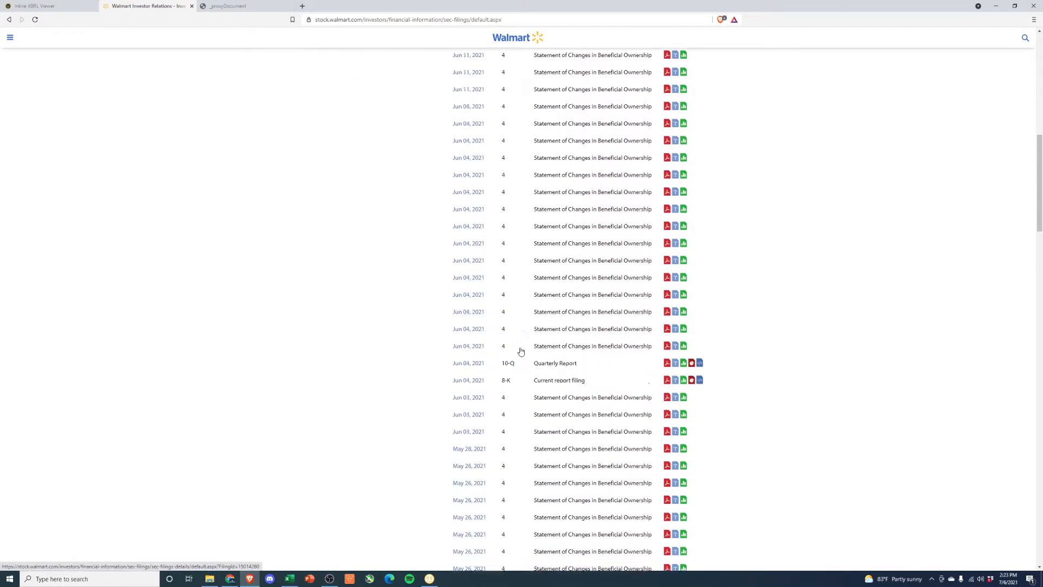
scroll(520, 352, "up", 8)
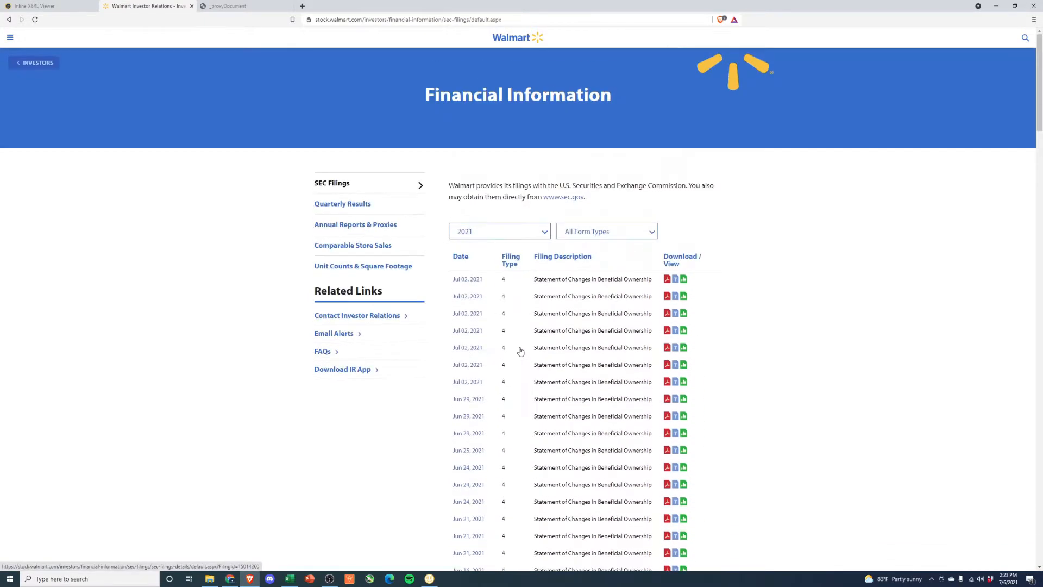
View the Fiscal Year 2022 13-week comparable store sales document and return to the Financial Information section
left_click(341, 248)
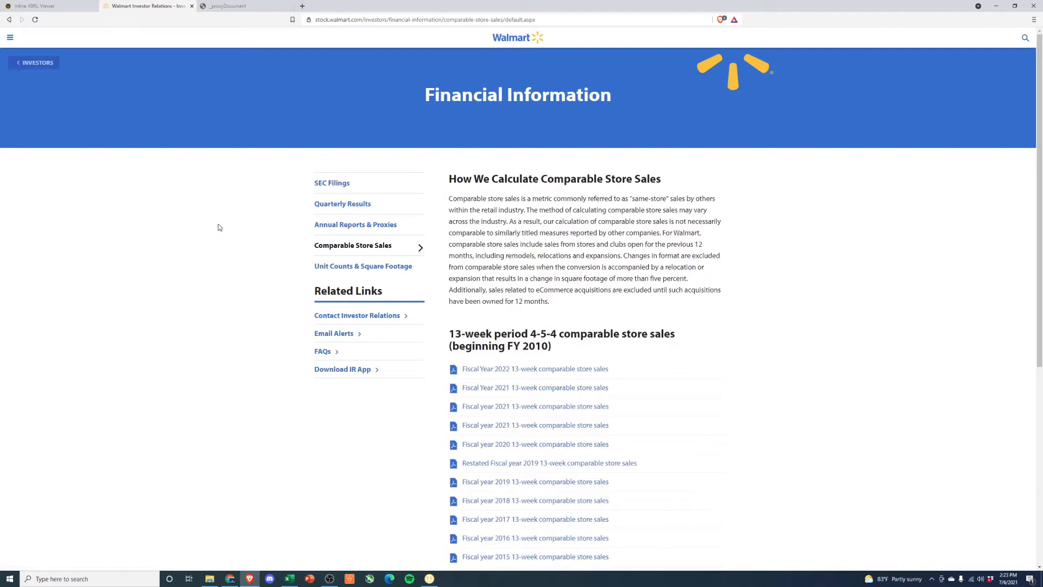
left_click(536, 369)
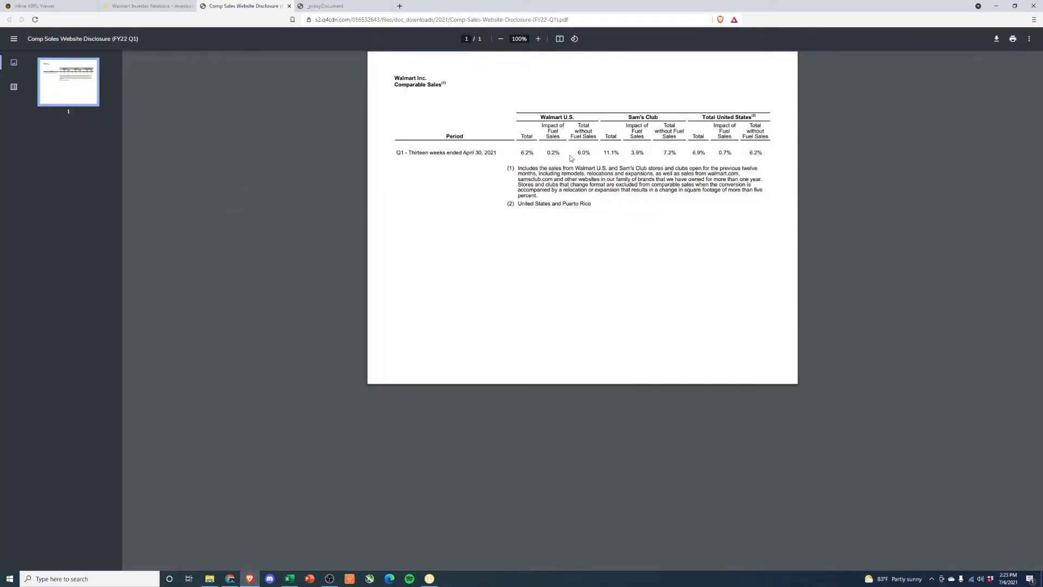
left_click(137, 7)
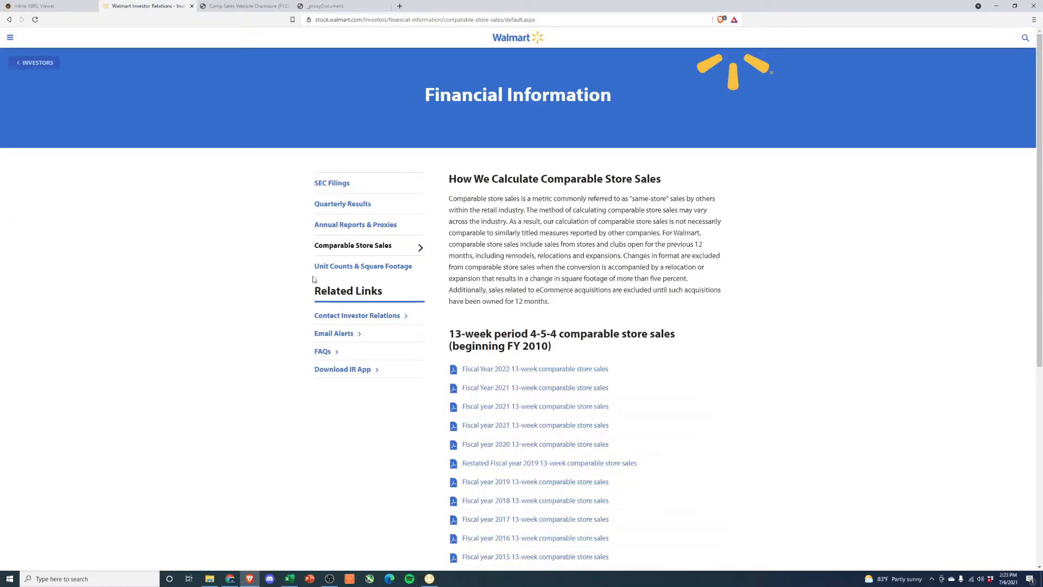
View the Annual Reports & Proxies page and the Unit Counts & Square Footage page
left_click(339, 226)
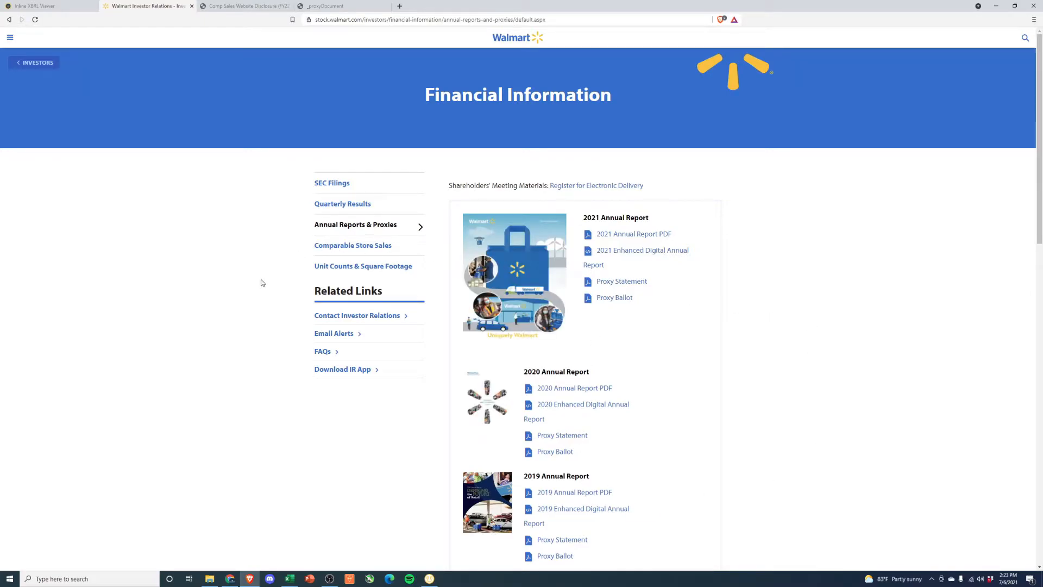
left_click(333, 268)
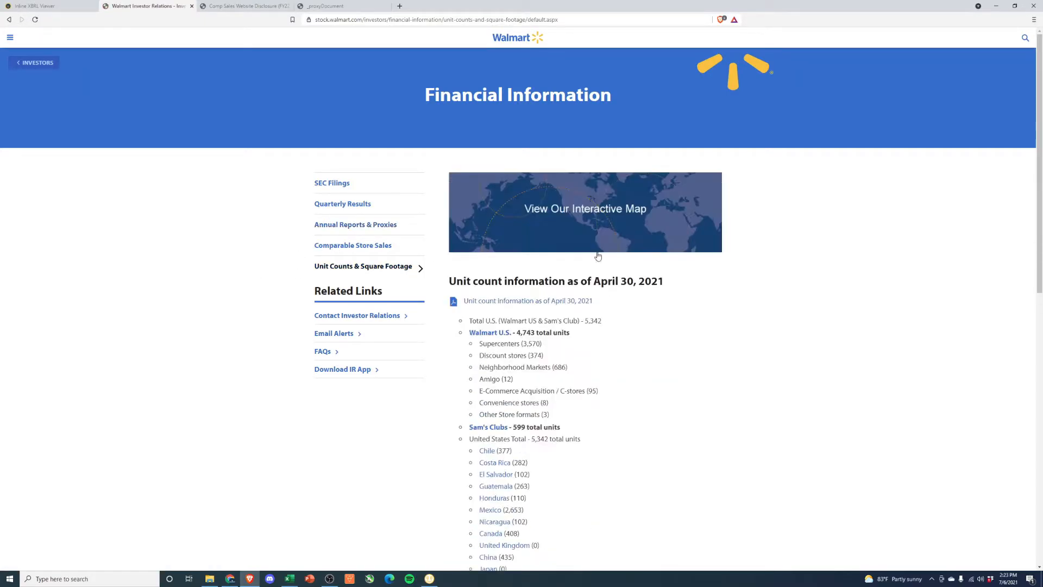
View the unit count document as of April 30, 2021, and return to the Investors home page
left_click(503, 302)
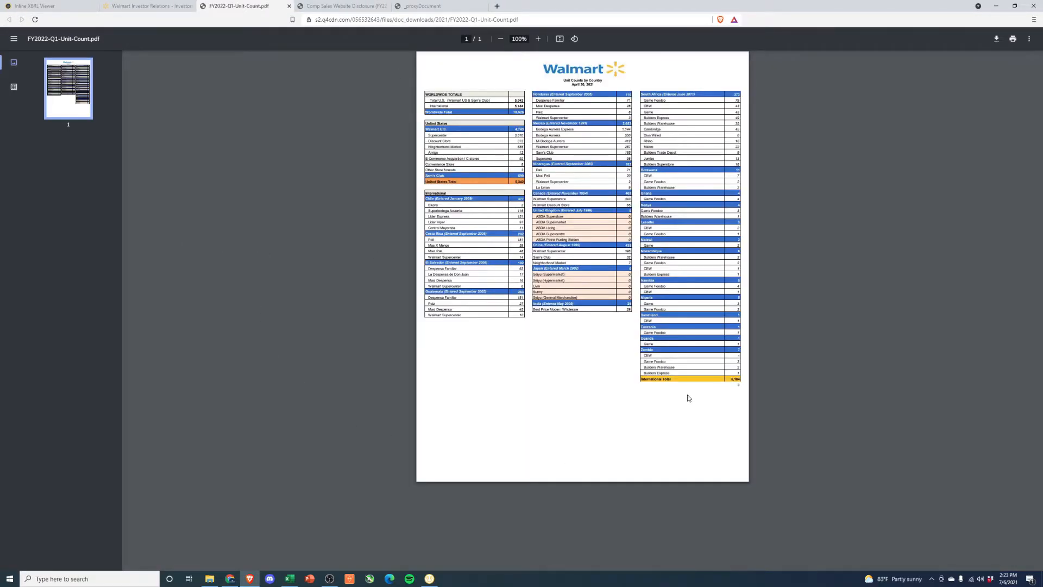
left_click(158, 6)
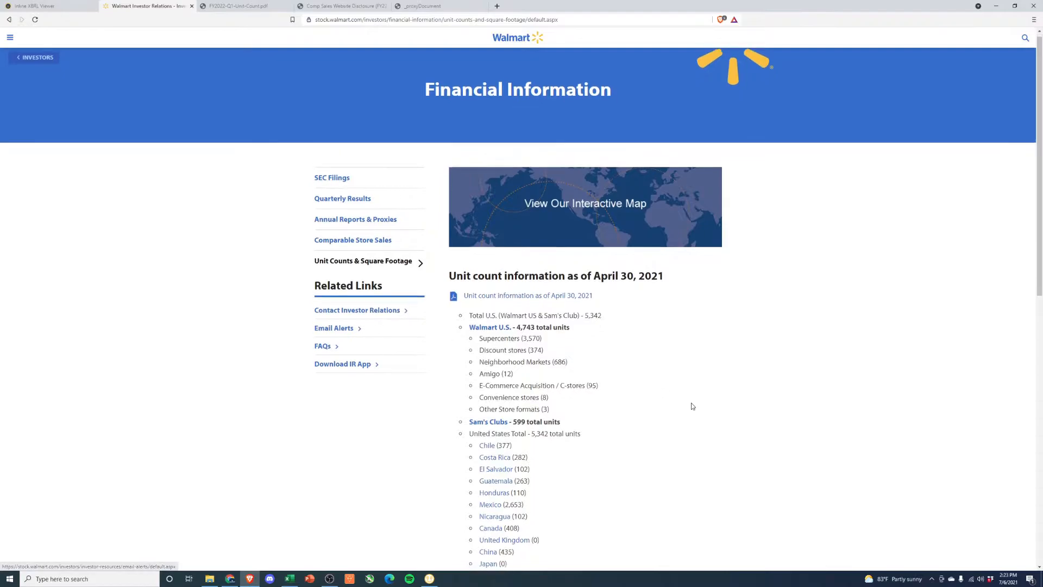
scroll(690, 407, "down", 3)
scroll(348, 326, "up", 3)
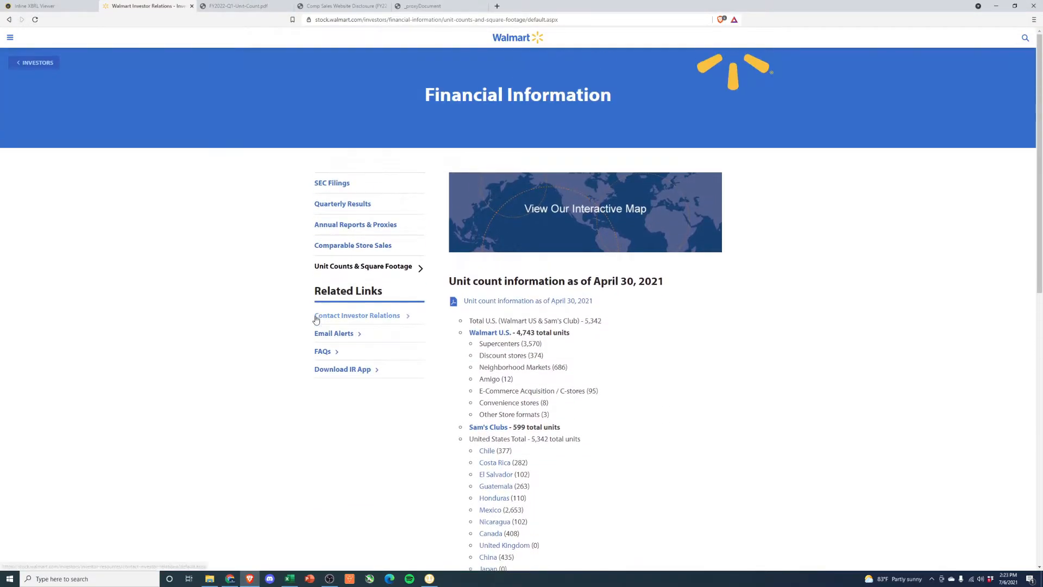
left_click(29, 62)
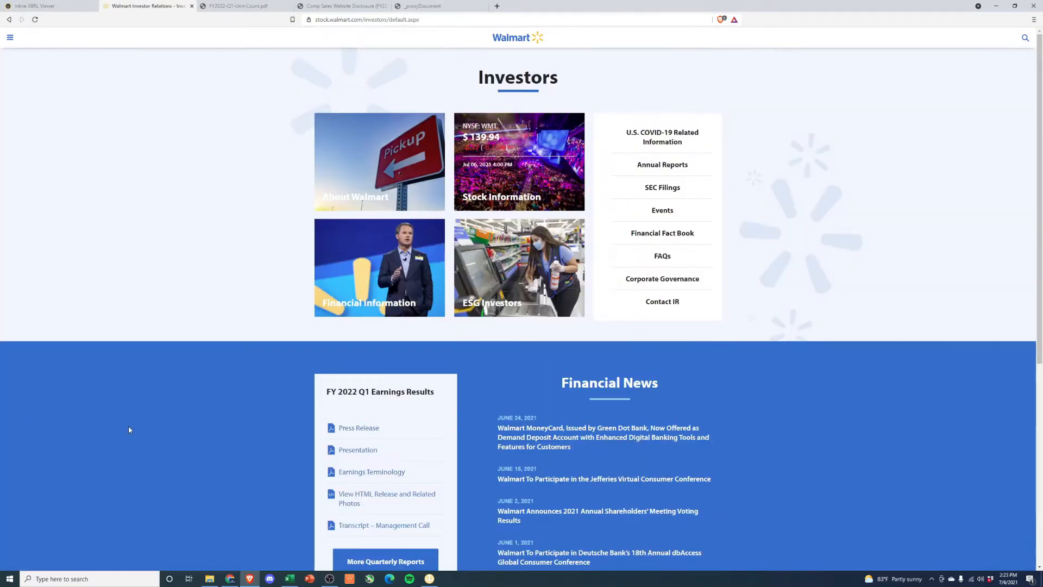
Open the Financial Fact Book and read its strategy, consolidated financial overview and 4-5-4 comparable store sales pages
left_click(666, 235)
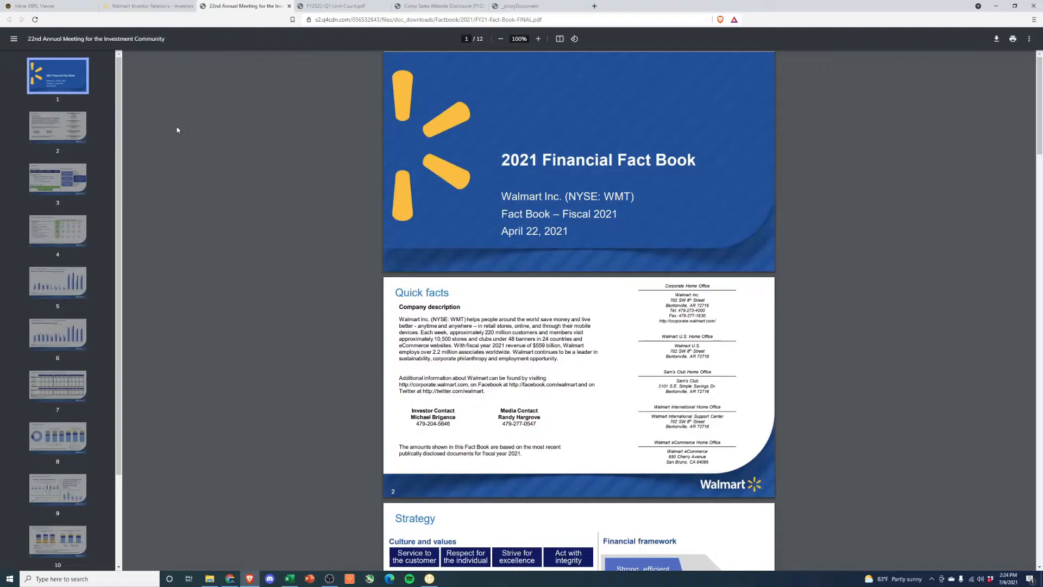
left_click(36, 142)
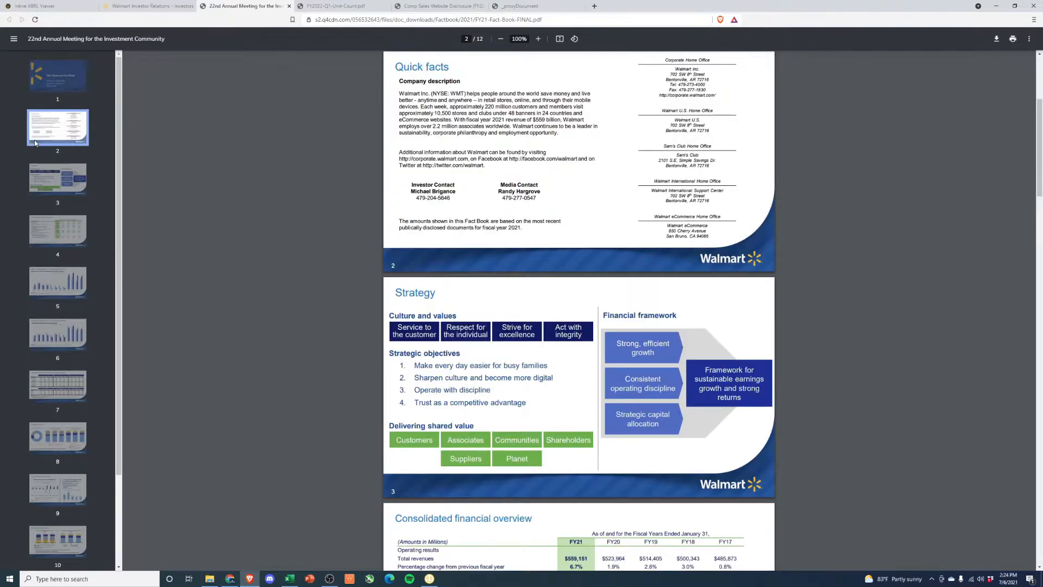
scroll(532, 308, "down", 1)
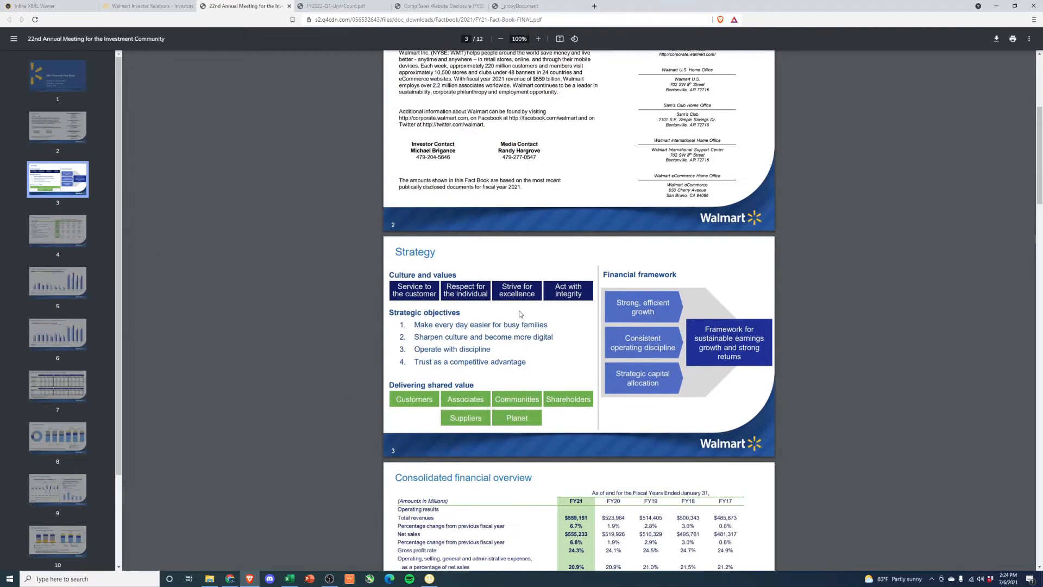
scroll(363, 391, "down", 1)
scroll(363, 390, "down", 4)
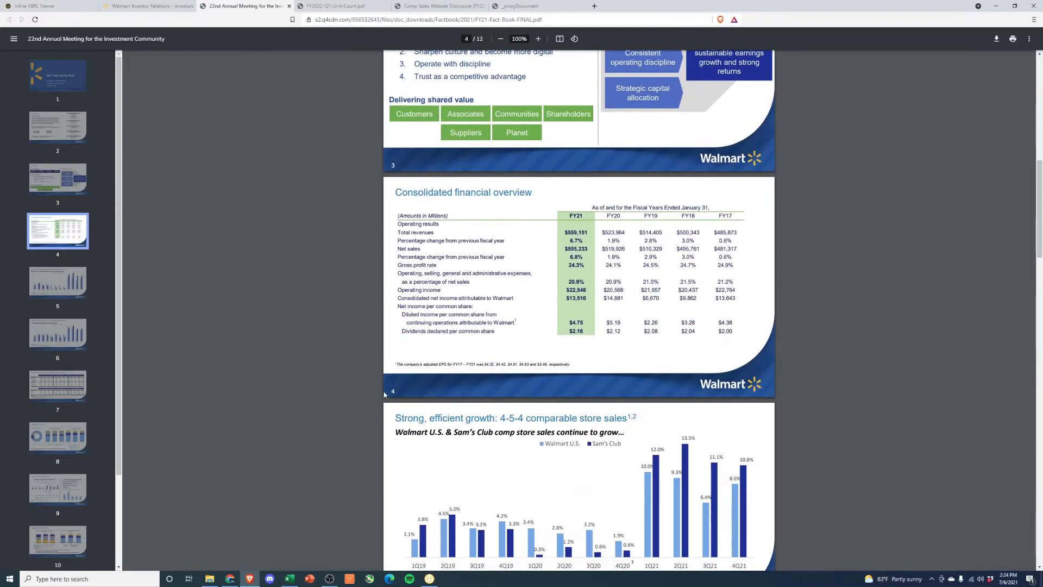
scroll(593, 419, "down", 3)
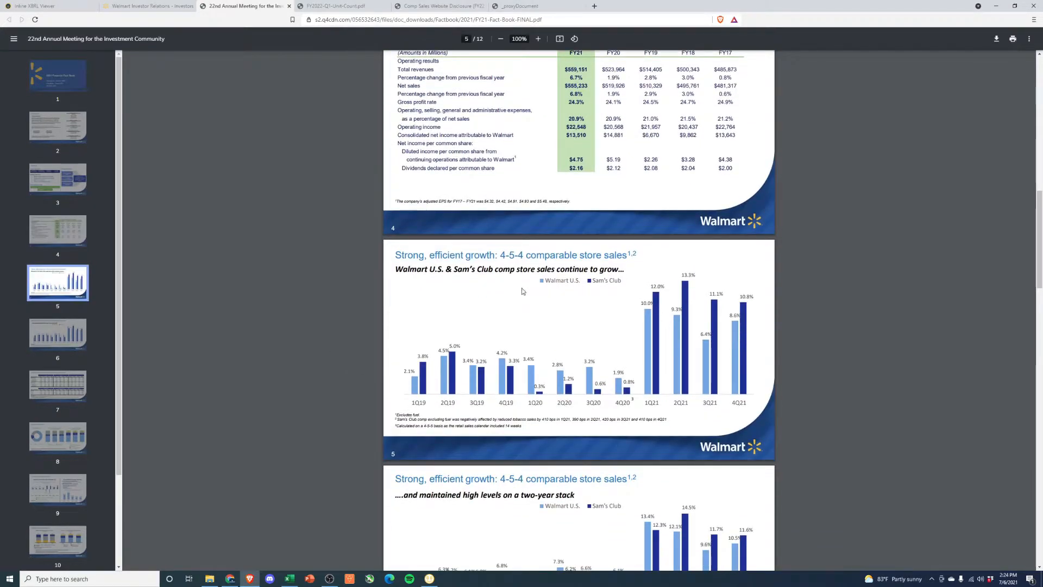
scroll(364, 343, "down", 5)
scroll(317, 357, "down", 3)
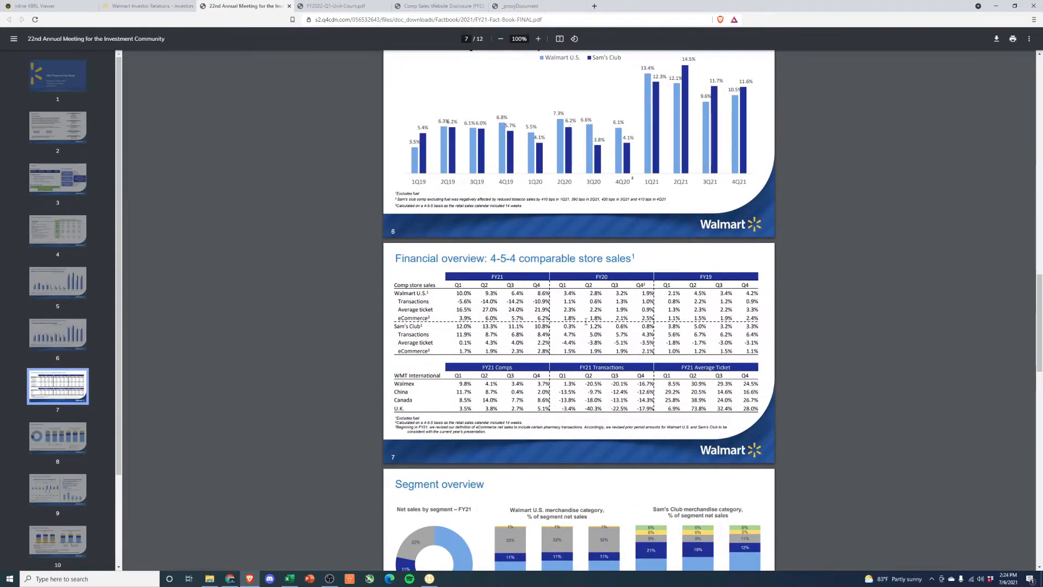
left_click_drag(419, 257, 635, 260)
left_click(481, 311)
Examine the Fact Book's segment overview, operating discipline, strategic capital allocation and shareholder cash returns pages
scroll(332, 356, "down", 5)
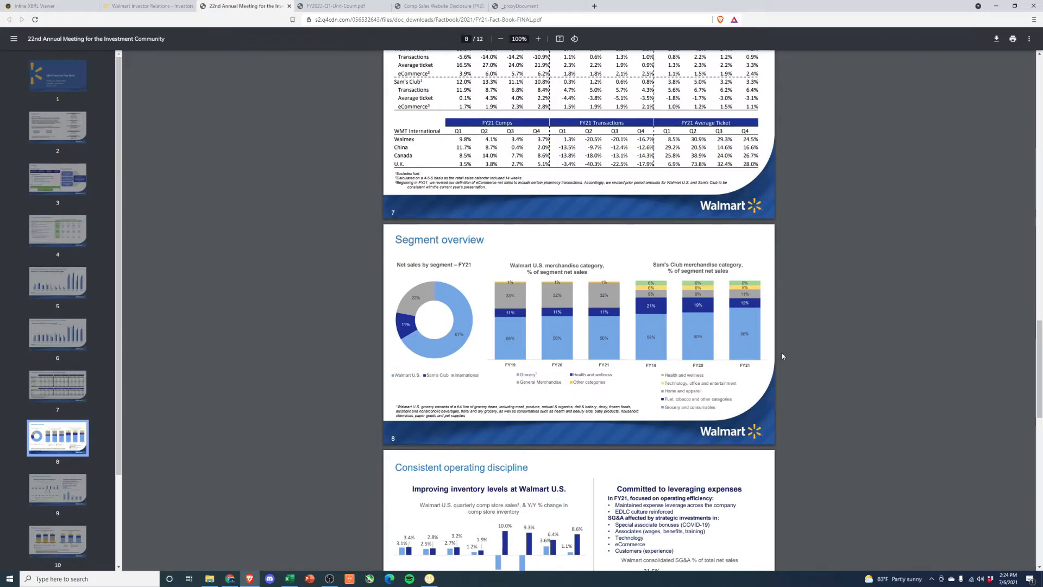
scroll(783, 356, "down", 2)
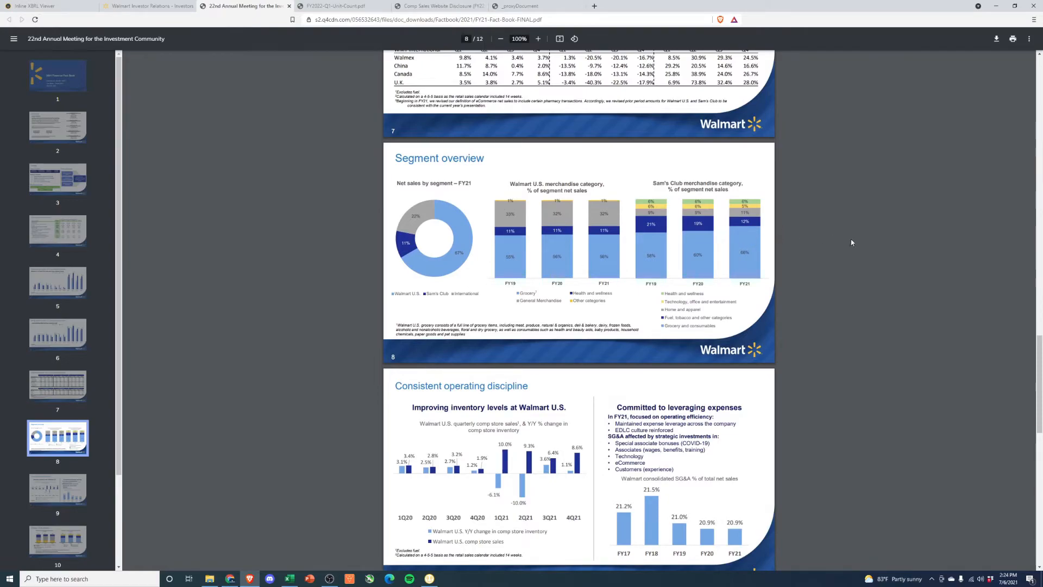
scroll(870, 247, "down", 3)
scroll(857, 259, "up", 2)
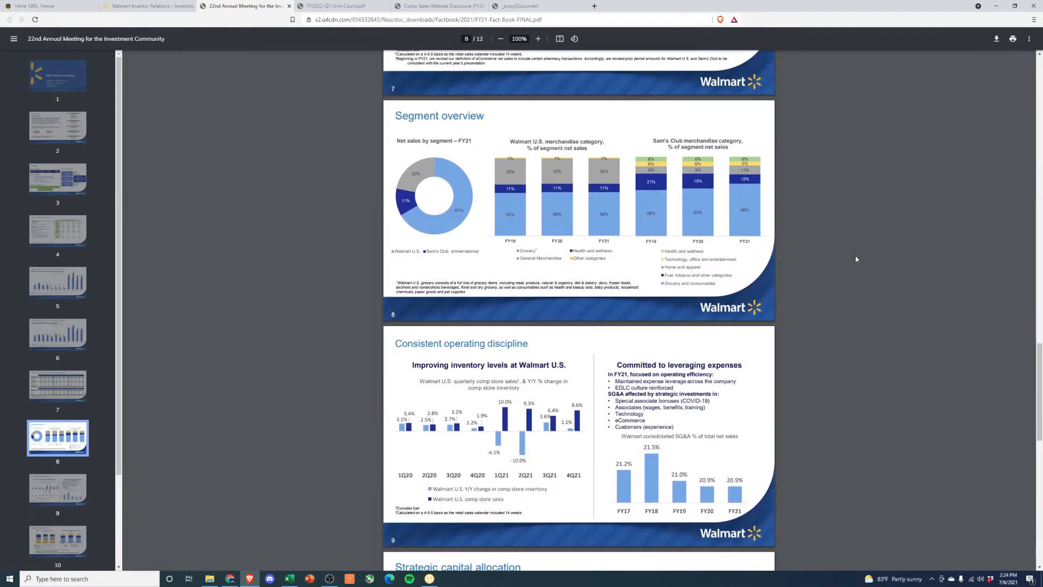
scroll(289, 334, "down", 6)
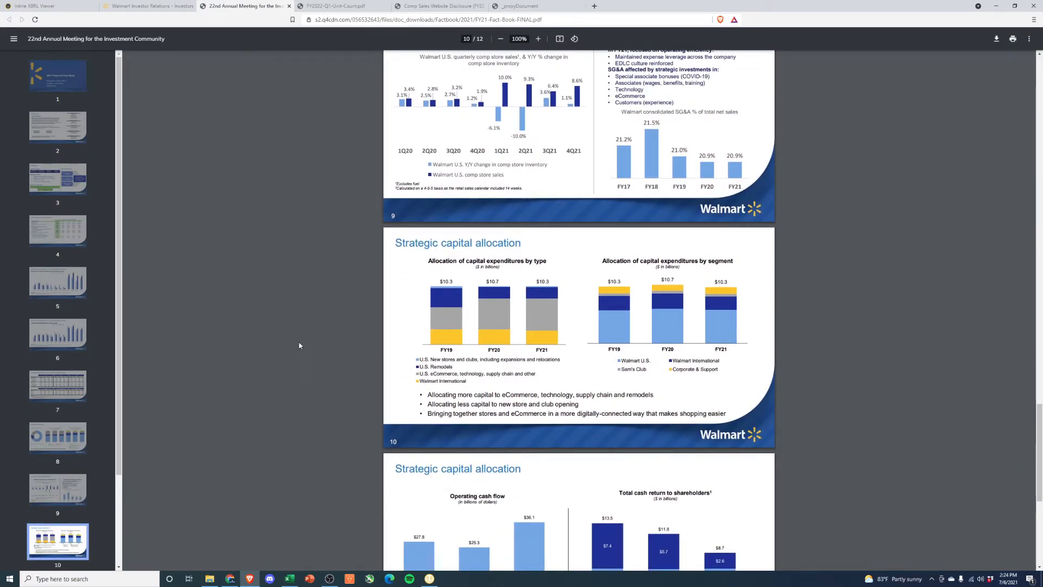
scroll(350, 292, "up", 2)
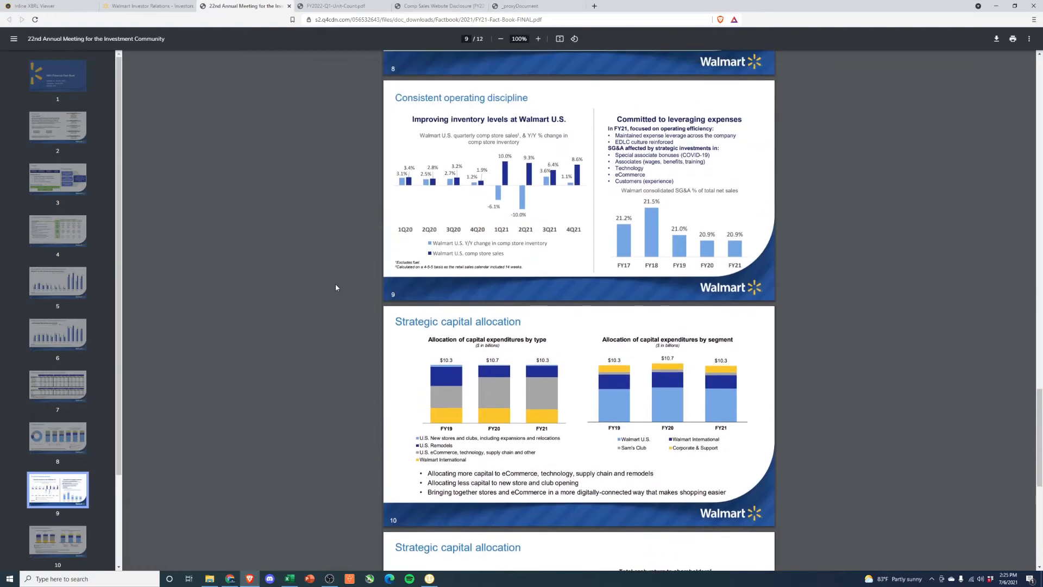
scroll(336, 287, "down", 1)
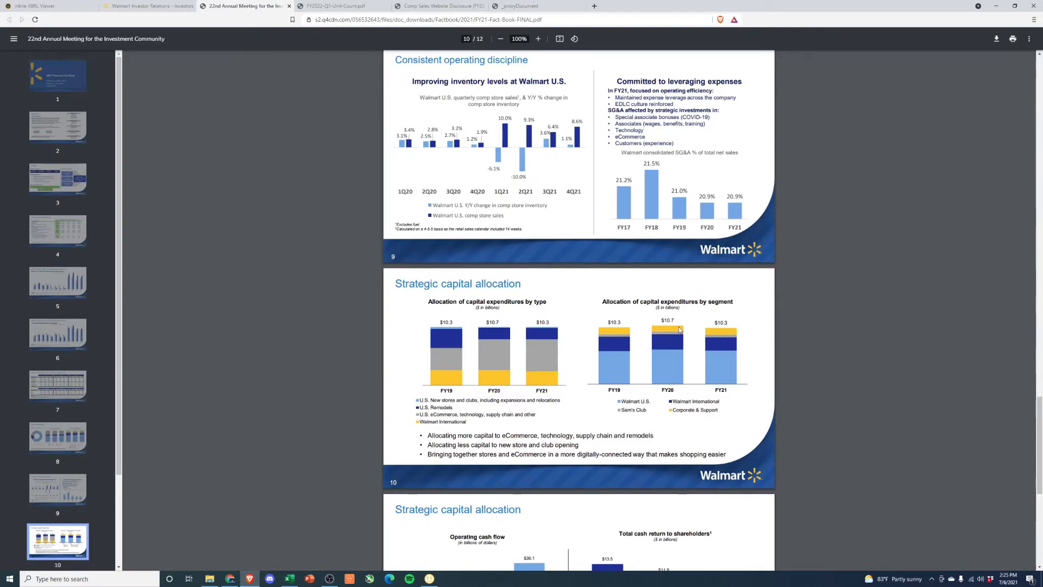
scroll(618, 364, "down", 6)
scroll(618, 366, "down", 1)
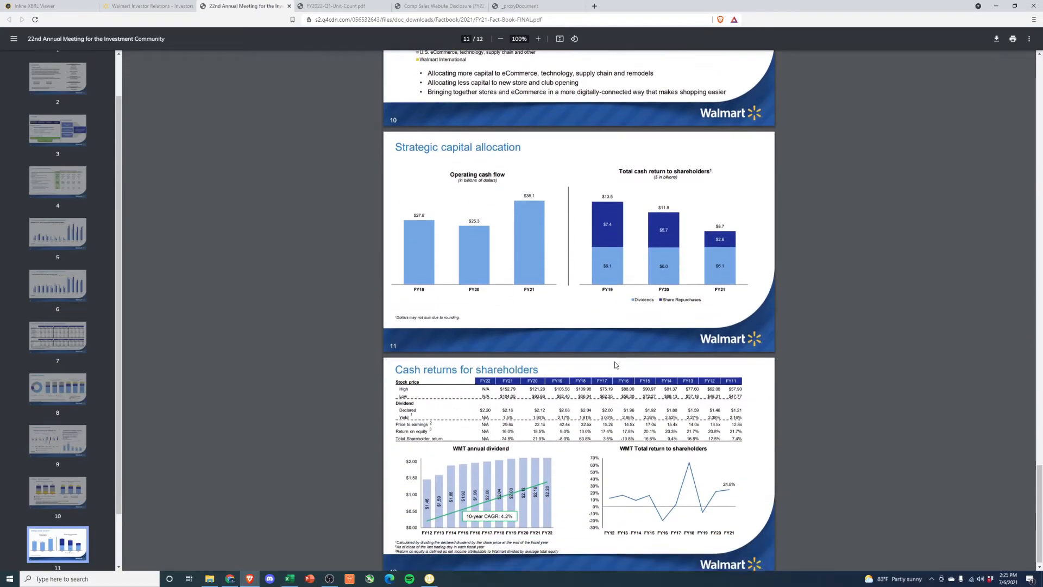